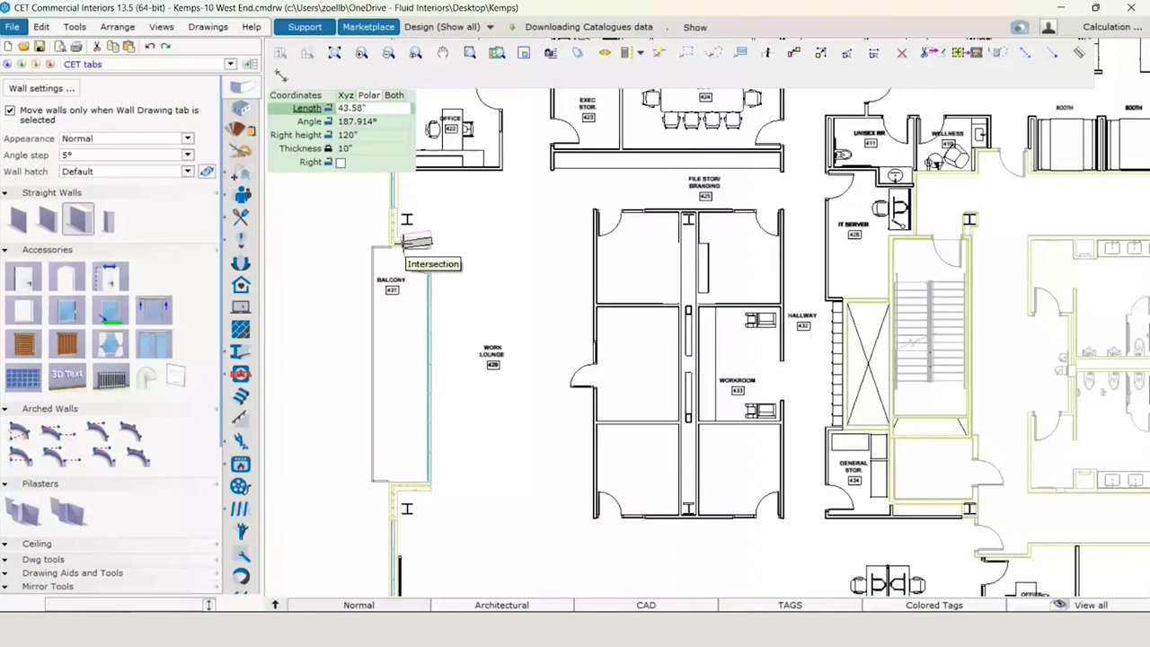
# Step: Draw 10" thick walls along the balcony's upper edge and about 151" up the exterior beside Office 422
pyautogui.scroll(3, 402, 243)
pyautogui.click(399, 240)
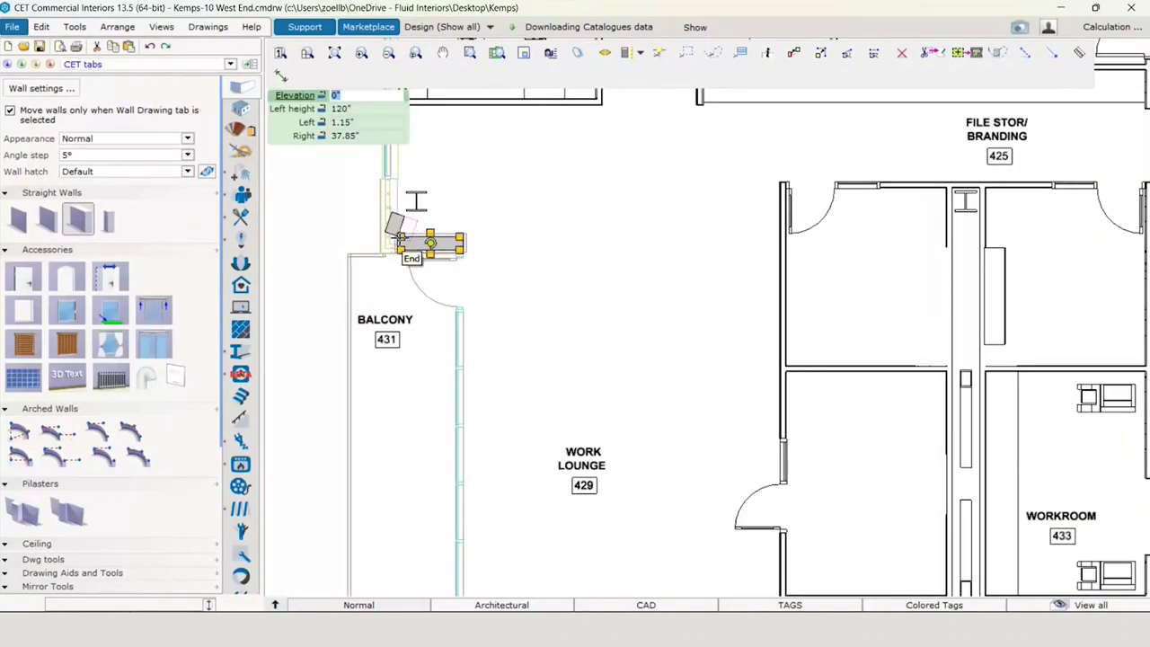
pyautogui.scroll(-2, 403, 210)
pyautogui.moveTo(410, 225); pyautogui.dragTo(452, 316, button='middle')
pyautogui.click(462, 322)
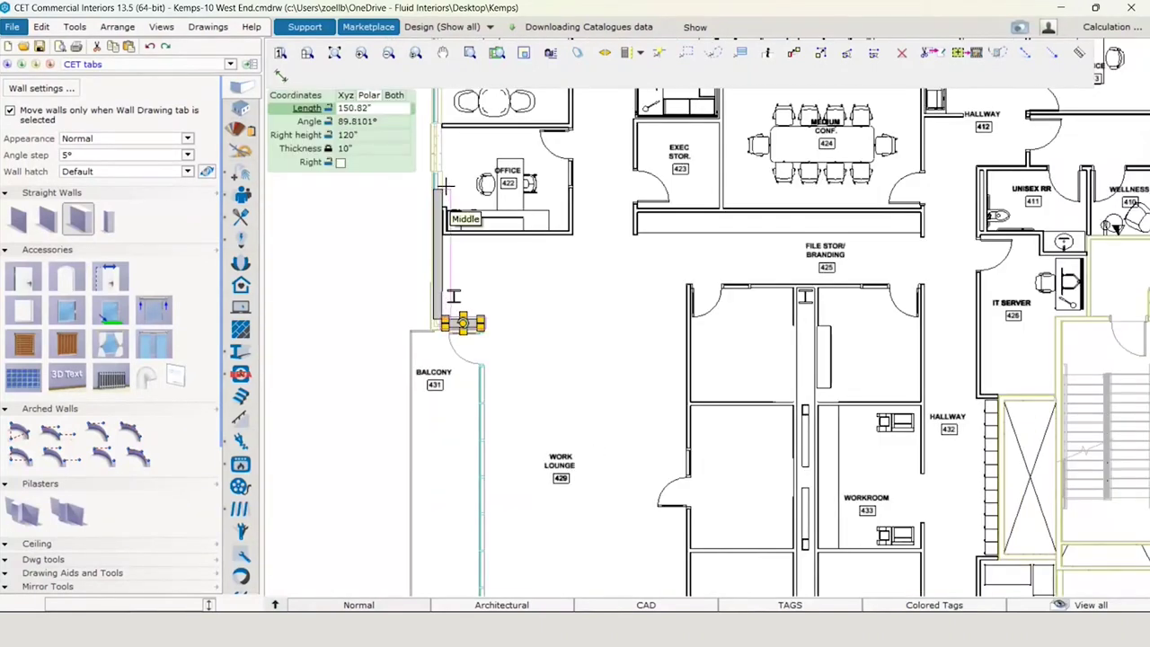
pyautogui.click(444, 186)
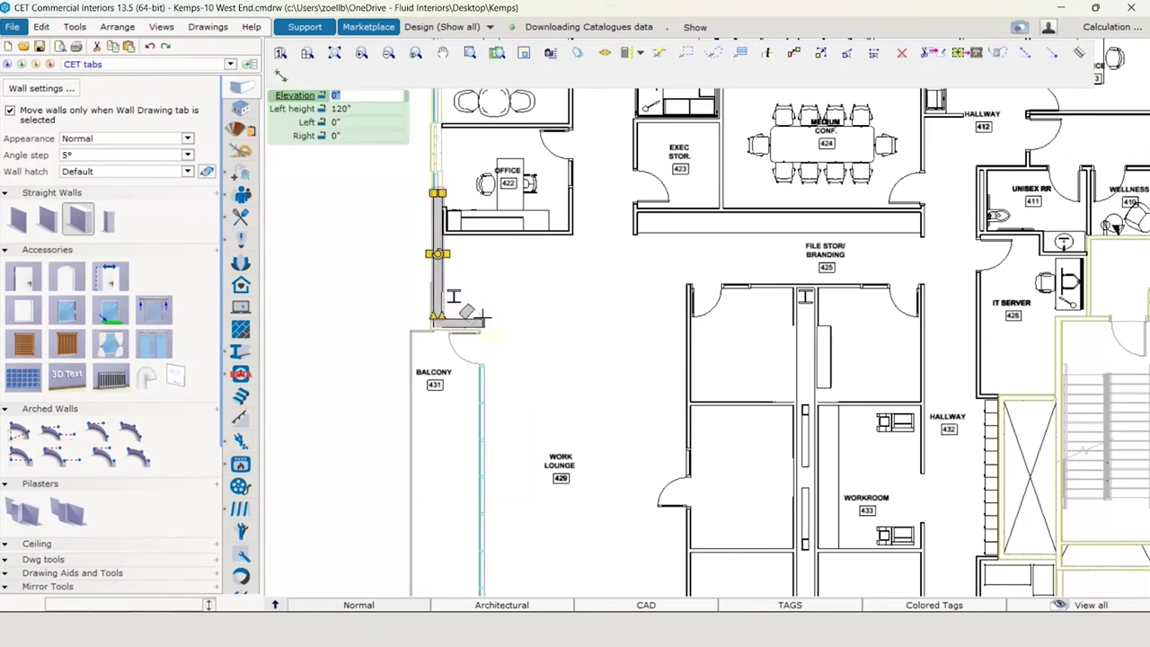
pyautogui.press('Escape')
# Step: Draw a 5" thick wall along the window line between Balcony 431 and the Work Lounge, down to the balcony's lower corner
pyautogui.moveTo(537, 383); pyautogui.dragTo(639, 293, button='middle')
pyautogui.click(53, 222)
pyautogui.scroll(4, 663, 255)
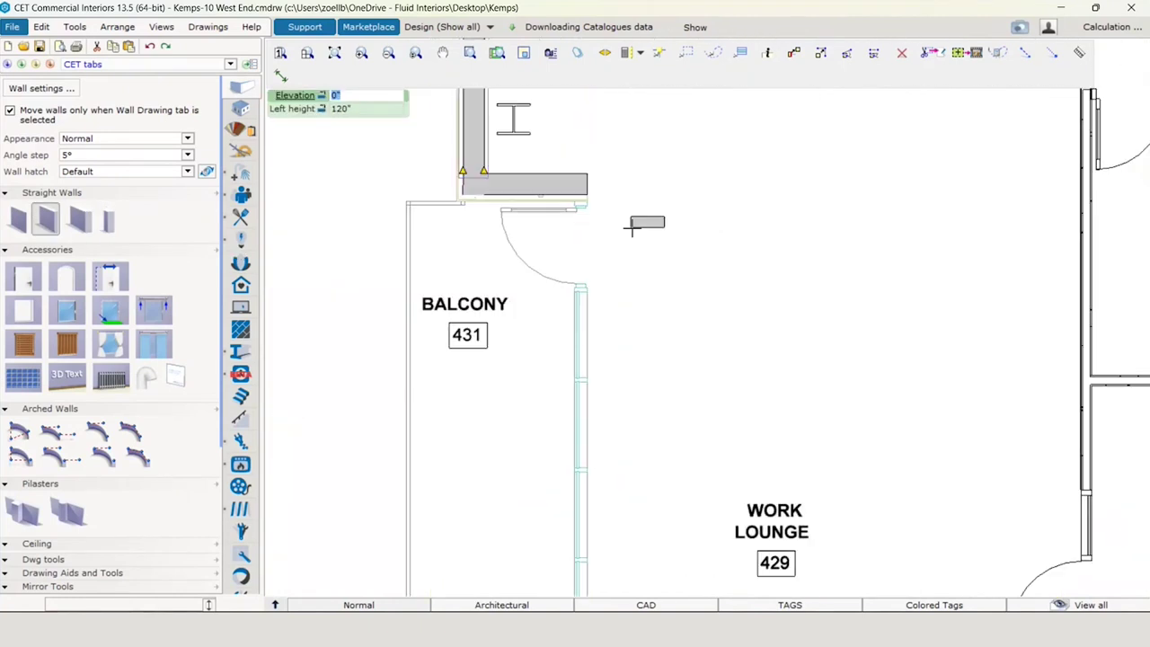
pyautogui.click(598, 177)
pyautogui.scroll(-3, 605, 327)
pyautogui.moveTo(611, 490); pyautogui.dragTo(596, 320, button='middle')
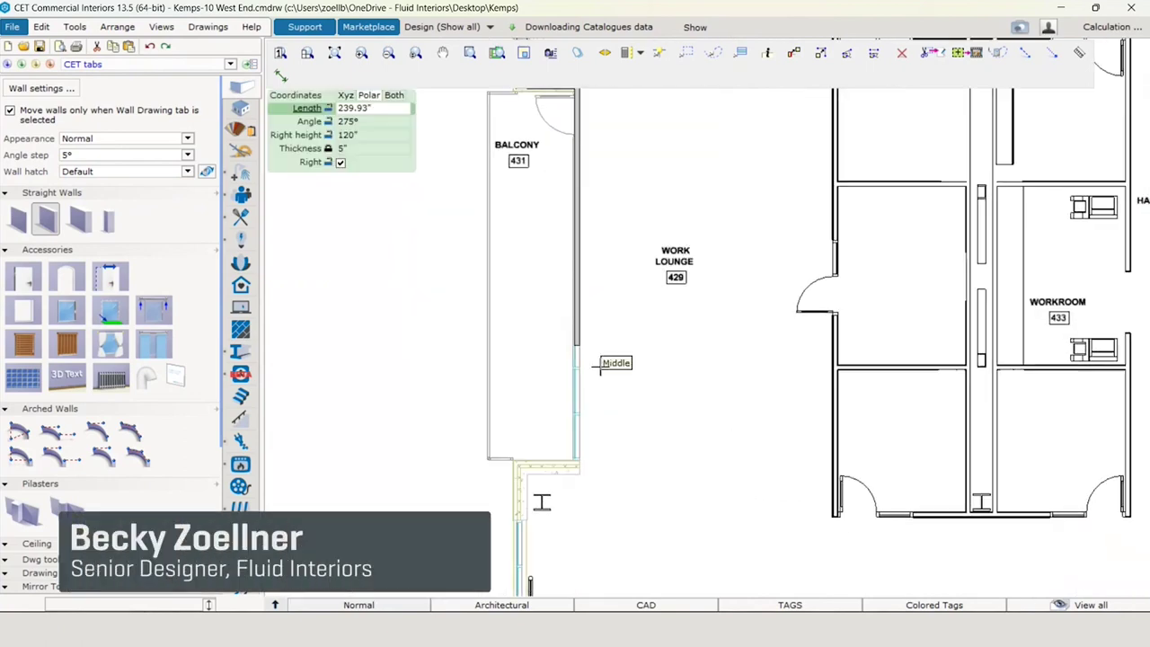
pyautogui.scroll(3, 586, 471)
pyautogui.click(586, 452)
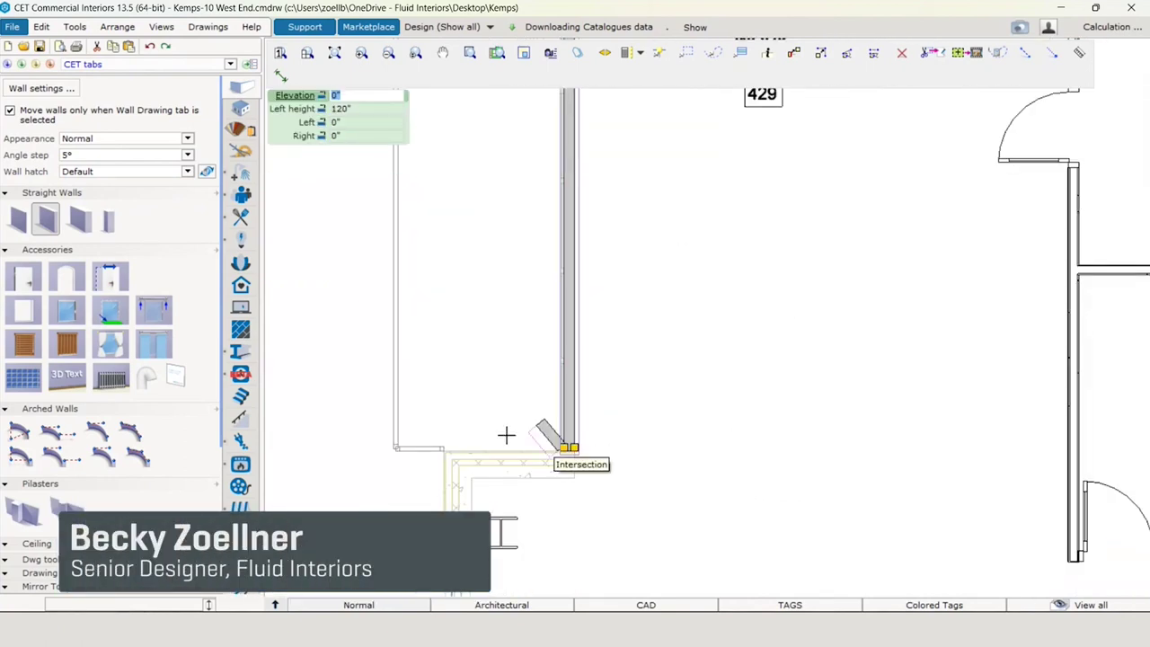
# Step: Draw a 10" thick, 55" long wall along the balcony's lower edge
pyautogui.click(576, 477)
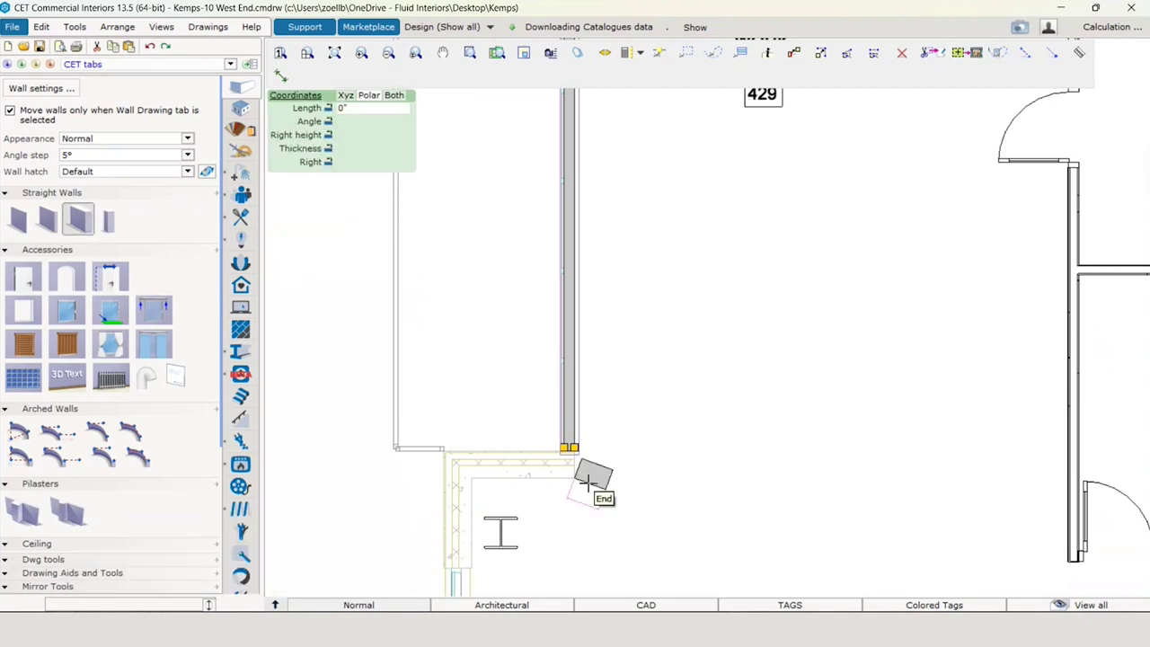
pyautogui.click(461, 479)
pyautogui.click(470, 470)
pyautogui.press('Escape')
# Step: Thicken the short walls at the balcony's lower and upper ends to 13"
pyautogui.click(512, 465)
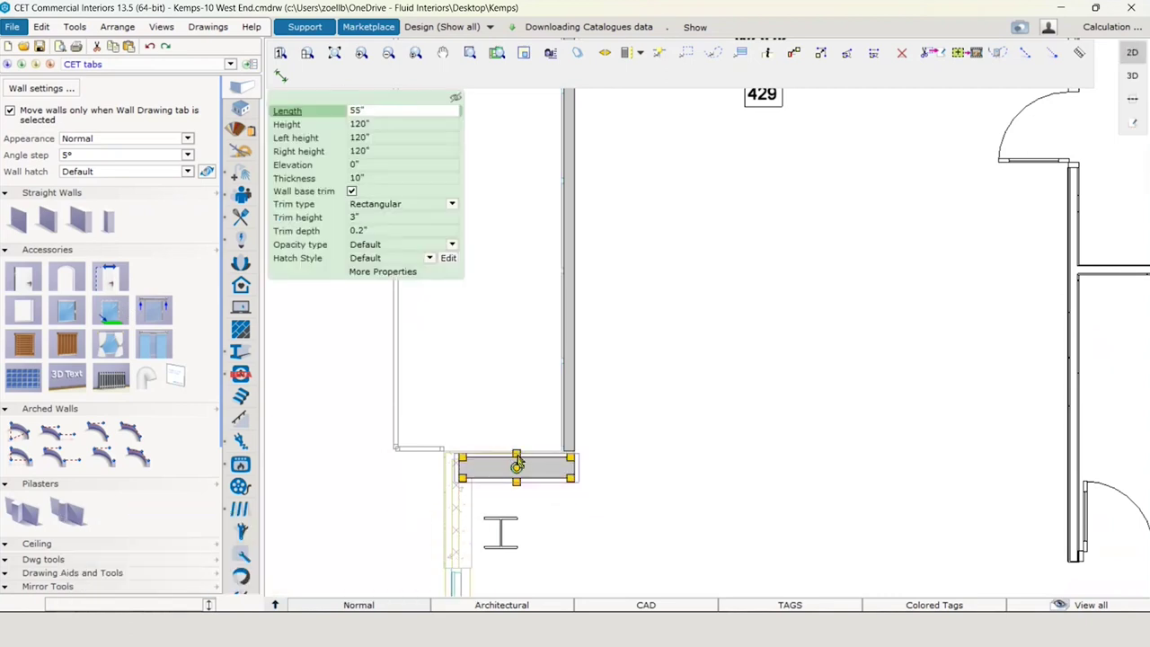
pyautogui.click(517, 457)
pyautogui.click(571, 450)
pyautogui.scroll(-5, 569, 447)
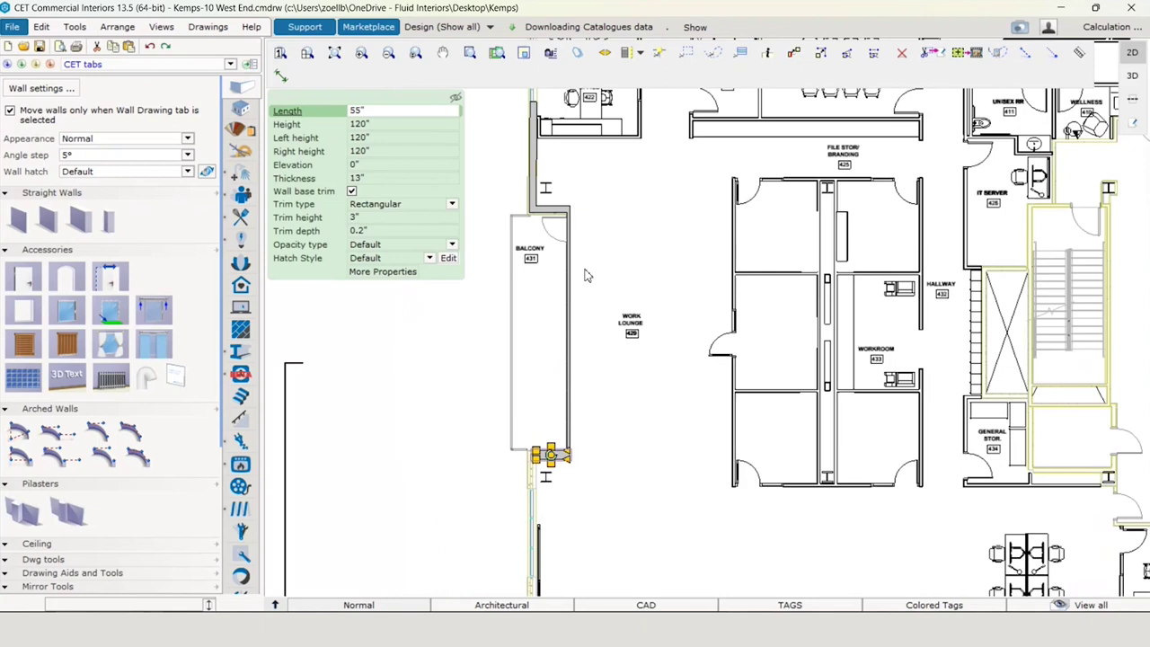
pyautogui.scroll(5, 584, 275)
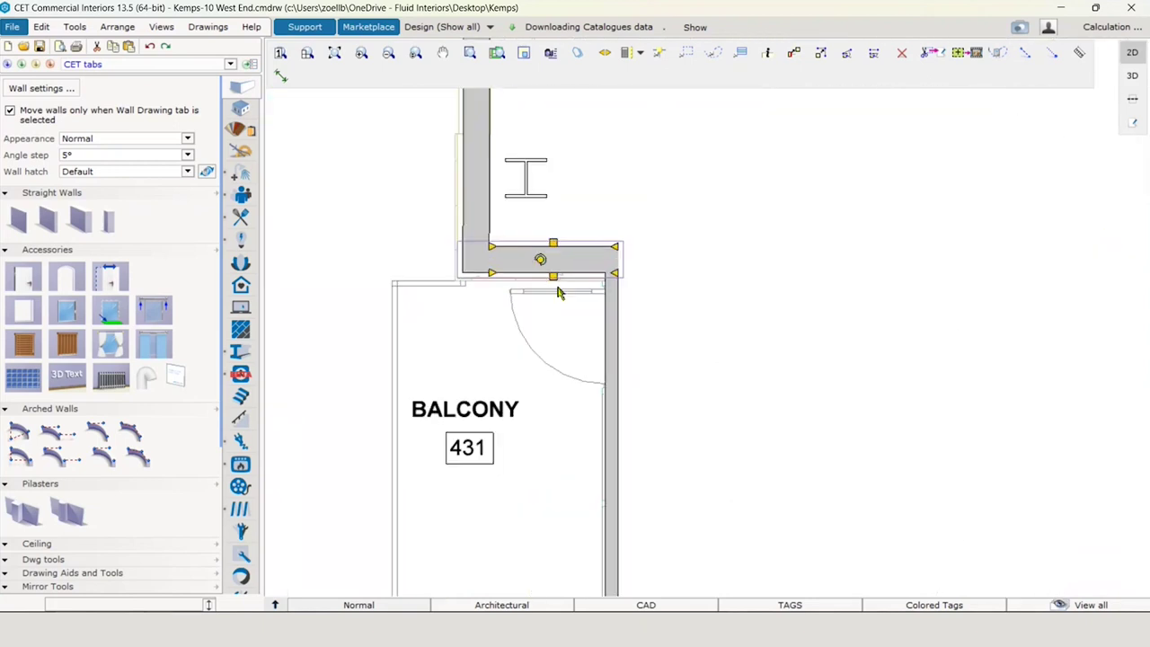
pyautogui.scroll(-2, 614, 277)
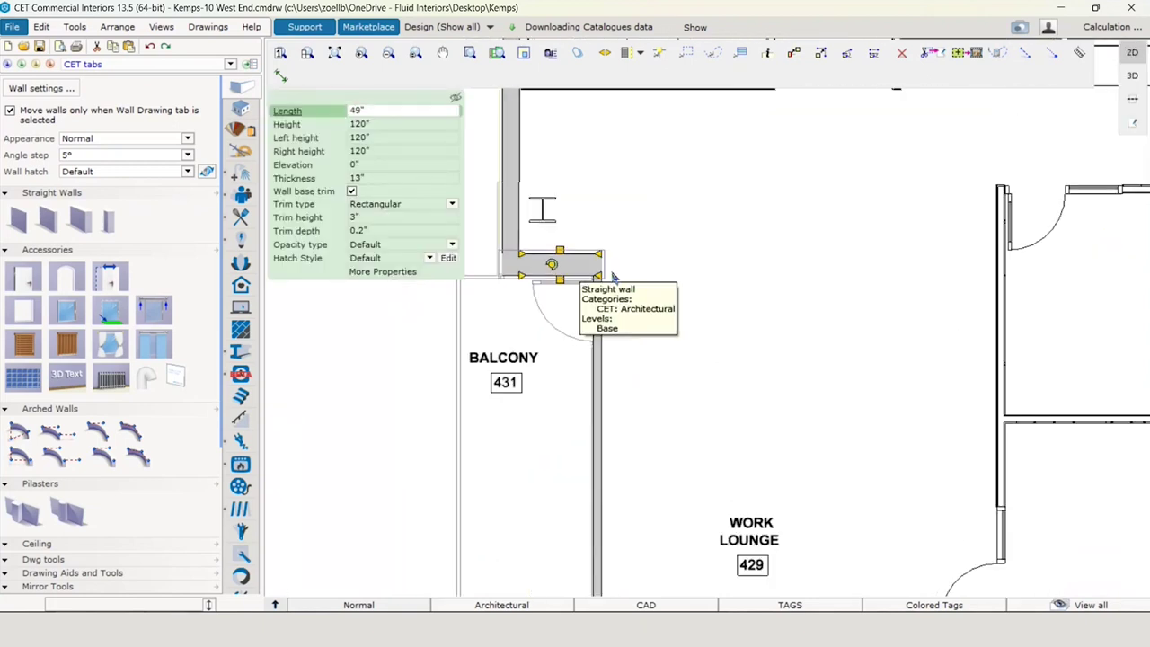
pyautogui.scroll(-4, 613, 277)
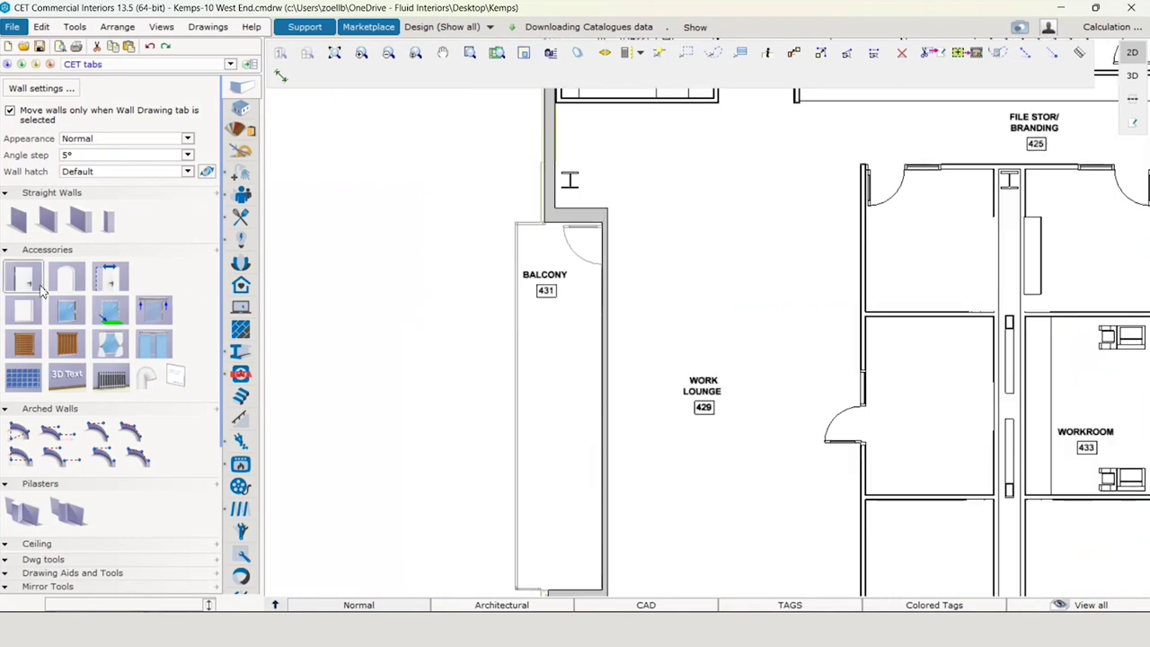
# Step: Insert a 36" wide door in the balcony wall over the plan's door symbol, swinging onto the balcony
pyautogui.click(40, 290)
pyautogui.scroll(3, 616, 239)
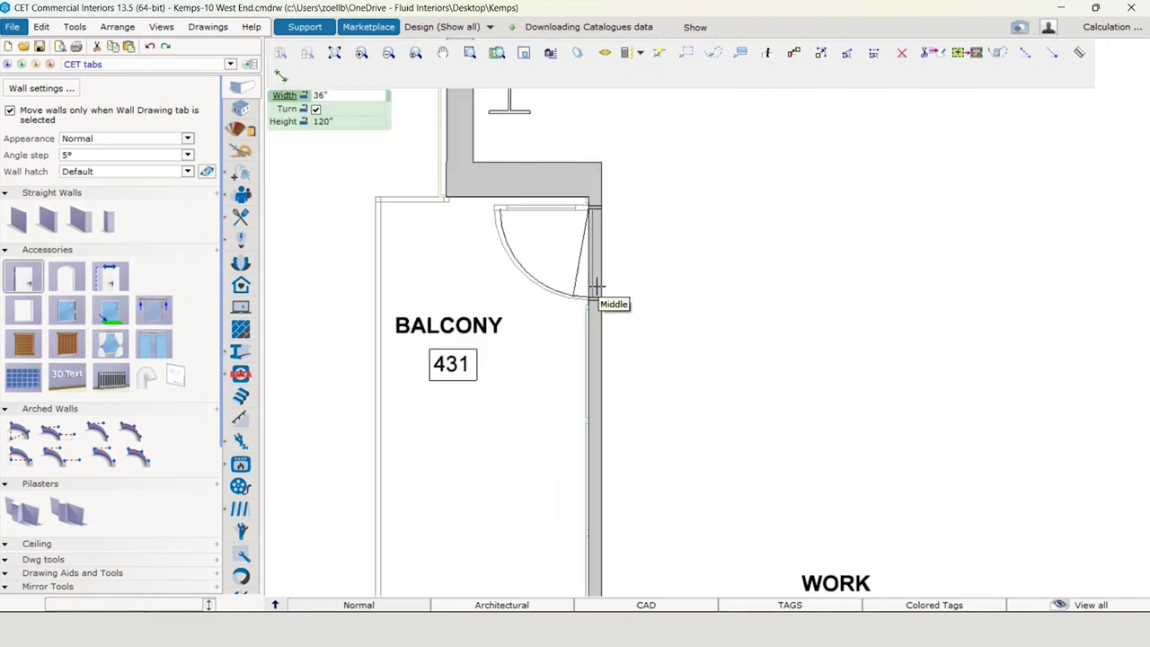
pyautogui.click(604, 296)
pyautogui.scroll(-3, 683, 304)
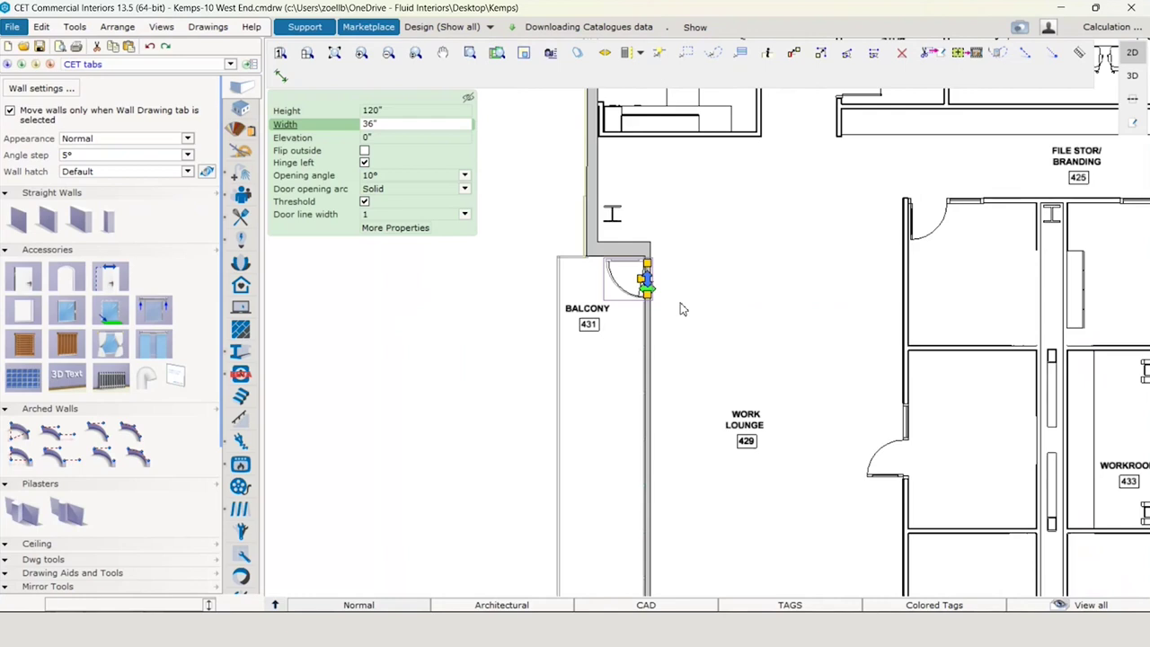
pyautogui.scroll(-2, 683, 314)
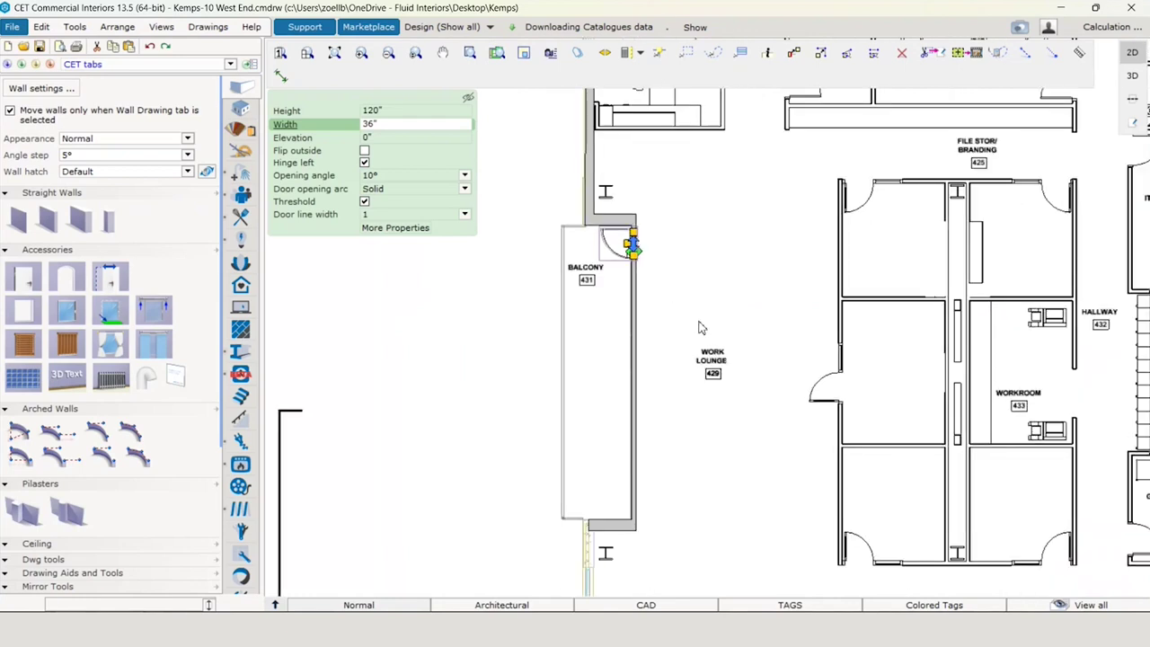
pyautogui.moveTo(702, 328); pyautogui.dragTo(618, 350, button='middle')
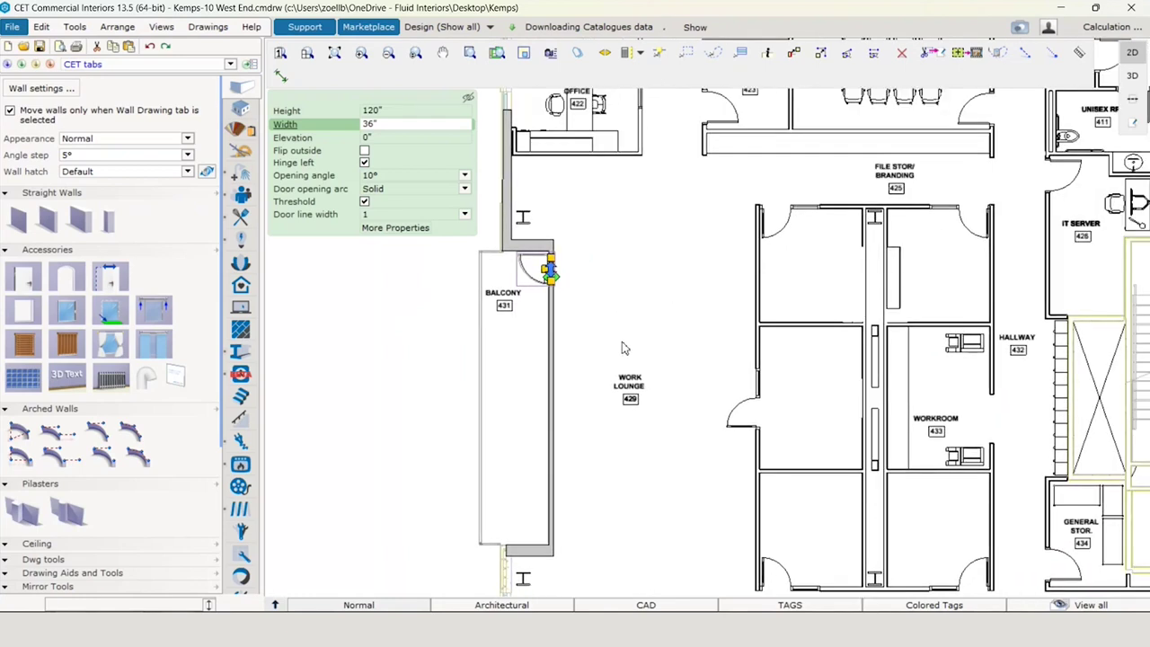
pyautogui.click(427, 371)
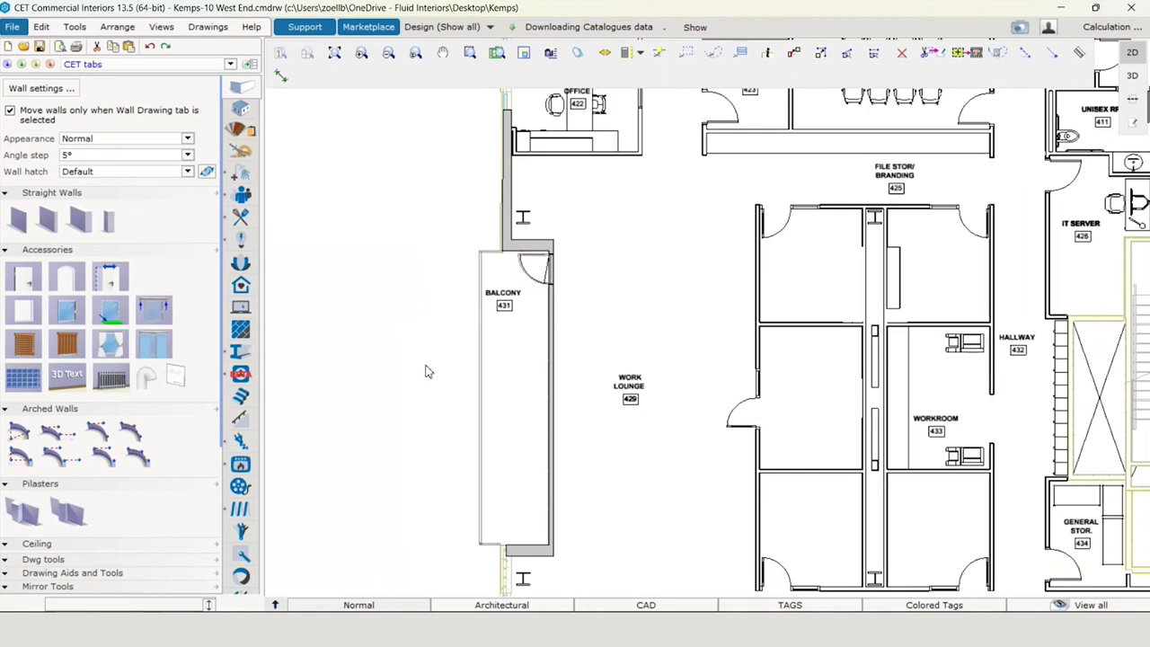
# Step: Draw a 10" thick wall from the balcony's lower wall down to the window and widen it to the exterior face
pyautogui.moveTo(644, 476); pyautogui.dragTo(579, 439, button='middle')
pyautogui.click(79, 220)
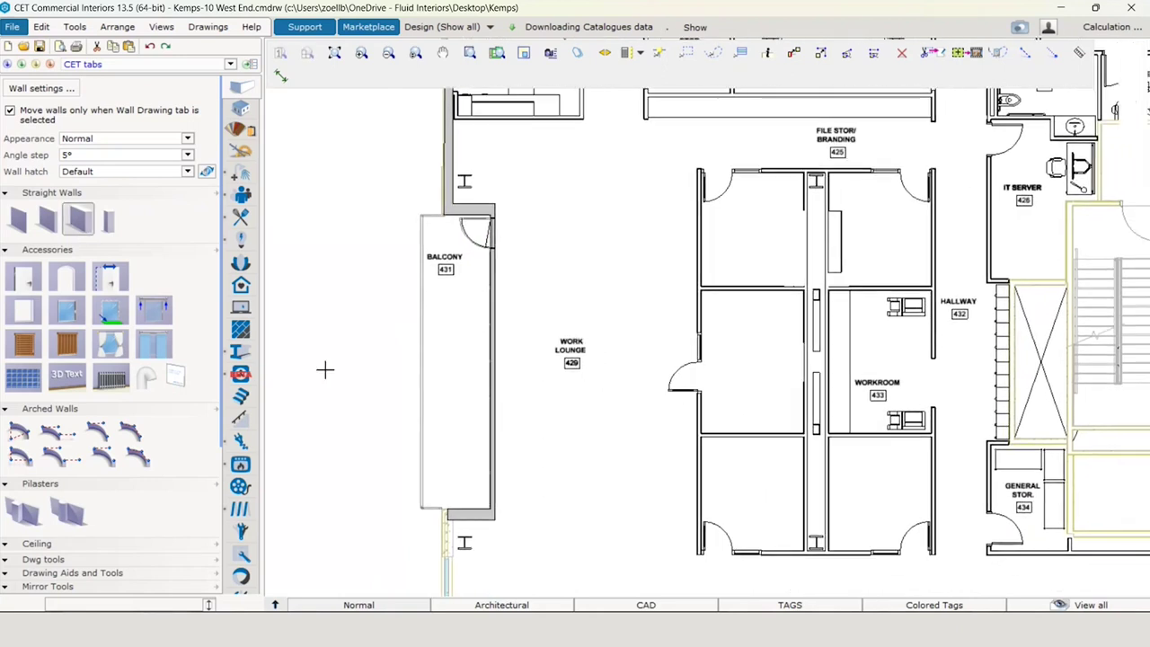
pyautogui.moveTo(445, 467); pyautogui.dragTo(482, 349, button='middle')
pyautogui.scroll(3, 483, 349)
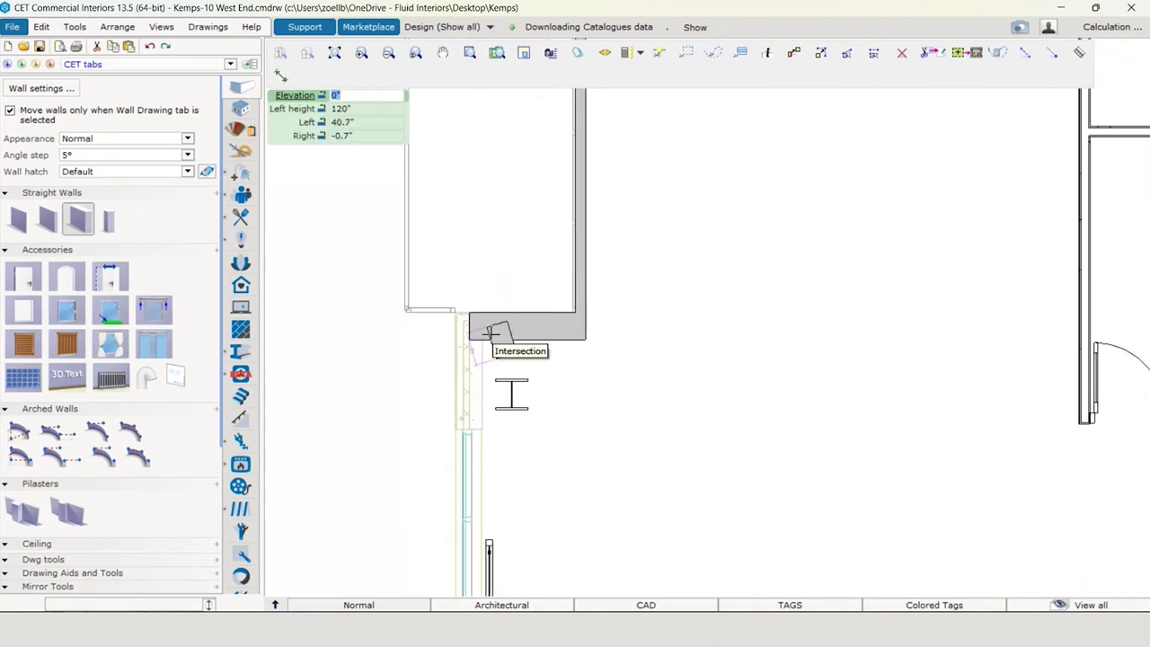
pyautogui.click(488, 340)
pyautogui.click(462, 425)
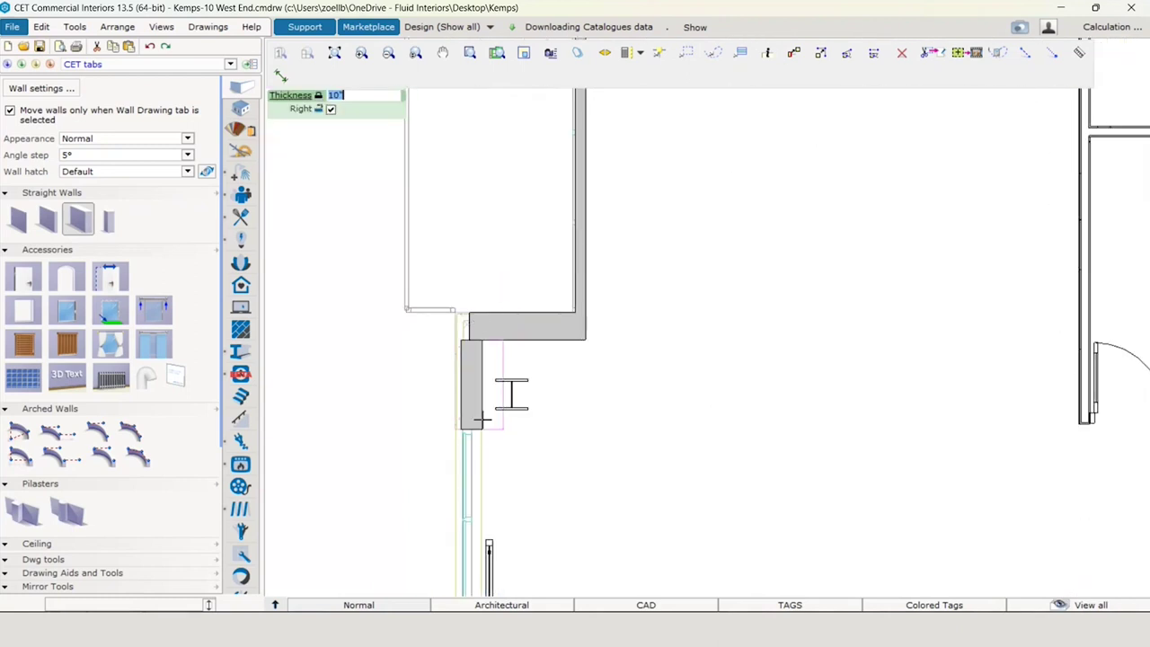
pyautogui.press('Escape')
pyautogui.moveTo(459, 385); pyautogui.dragTo(451, 386)
# Step: Draw a 5" thick wall about 449" long down the Work Lounge side of the central room block
pyautogui.scroll(-6, 629, 369)
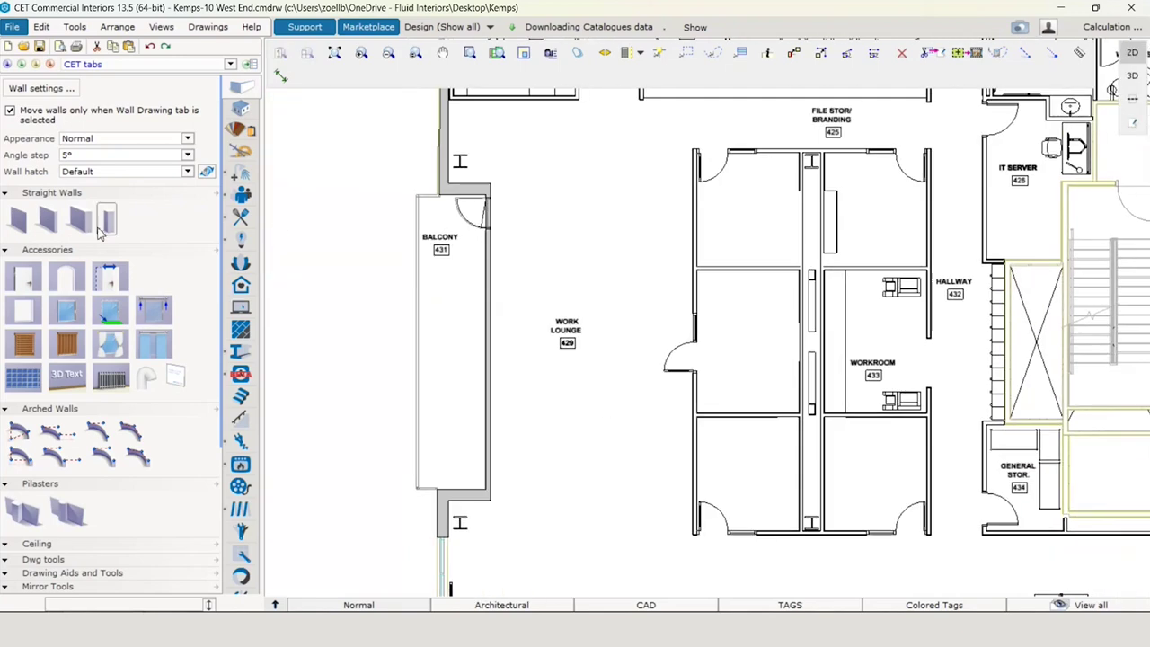
pyautogui.click(47, 218)
pyautogui.click(691, 143)
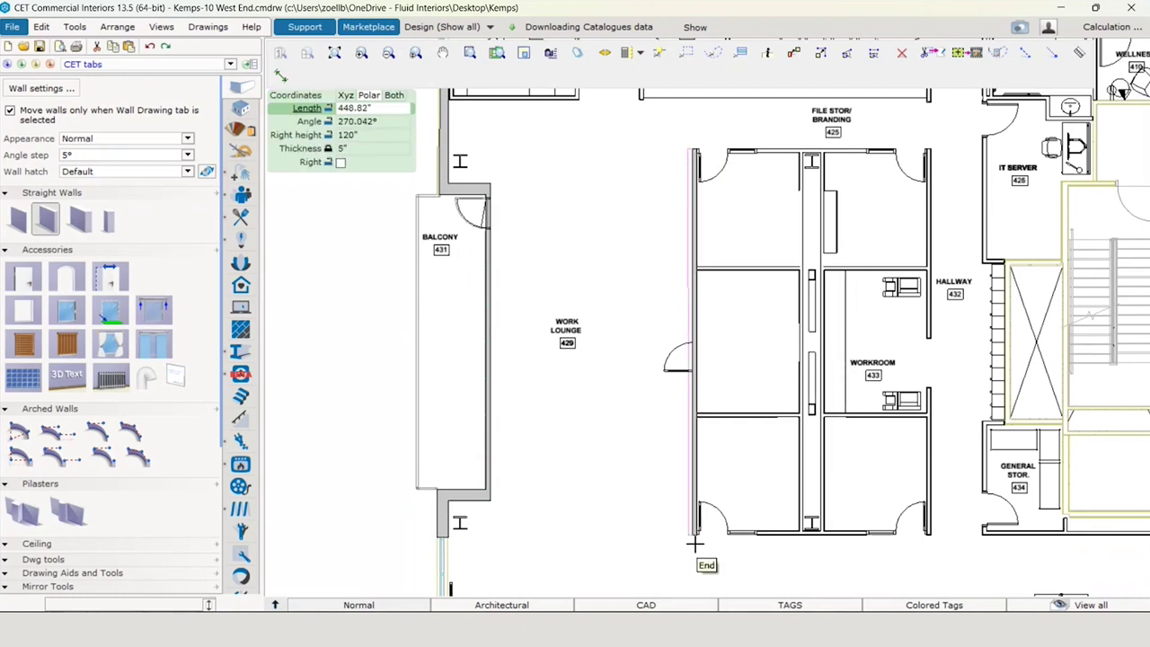
pyautogui.scroll(3, 695, 543)
pyautogui.scroll(2, 700, 538)
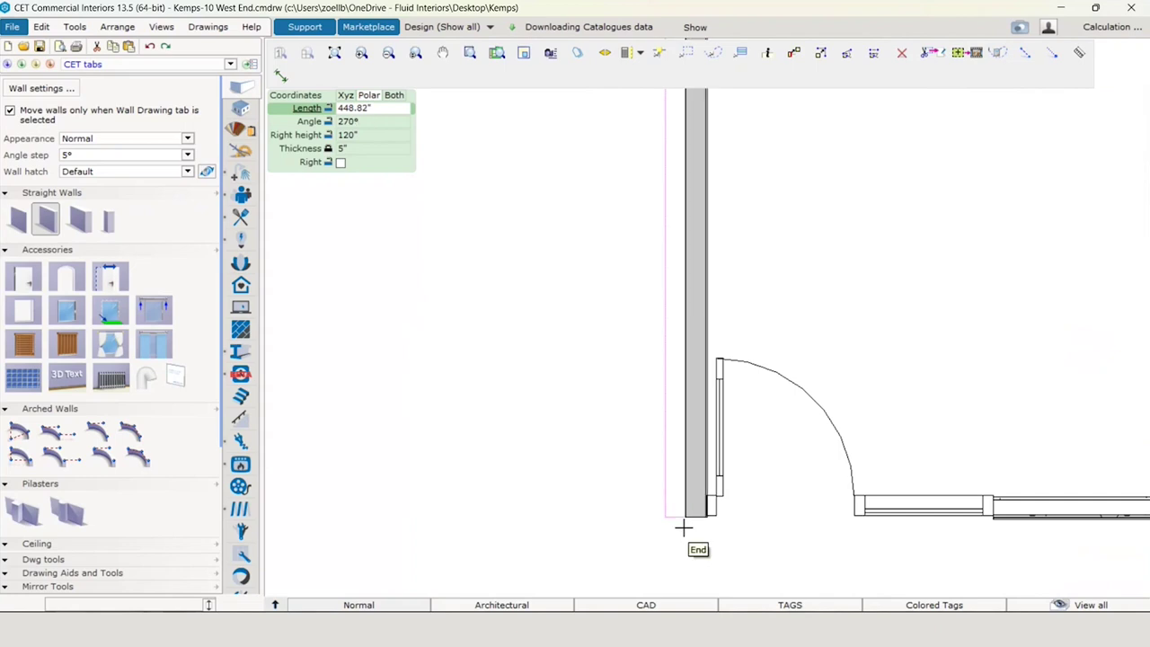
pyautogui.click(694, 519)
pyautogui.scroll(-5, 695, 514)
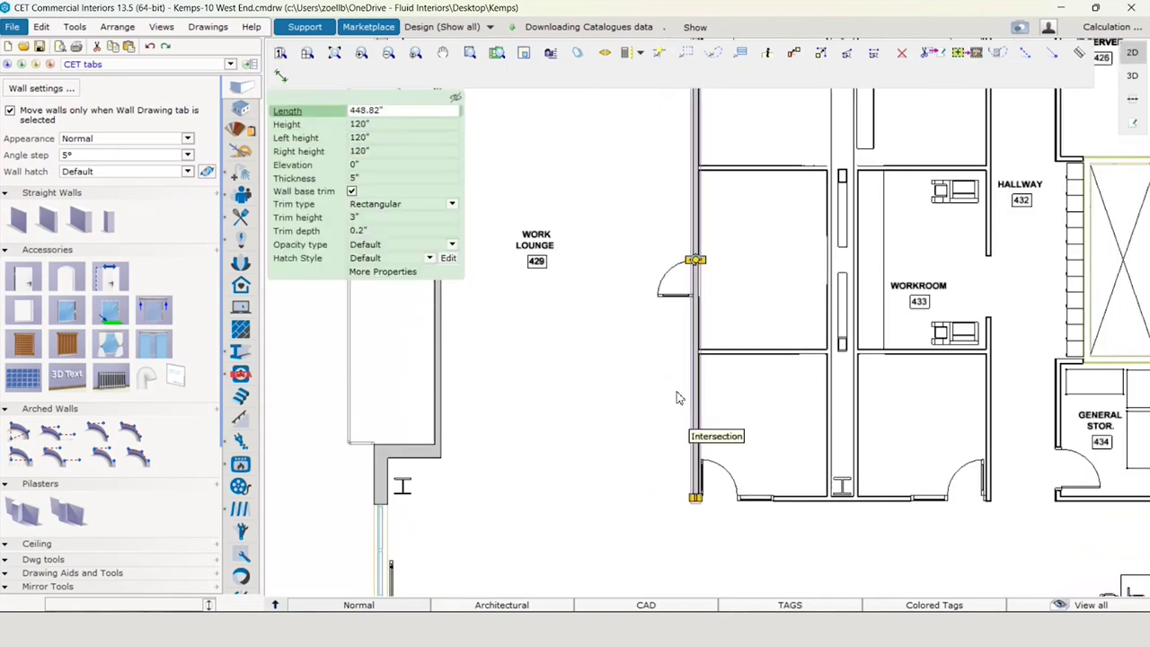
# Step: Insert a door about 37.33" wide in the central block's wall, matching the plan symbol and swinging into the Work Lounge
pyautogui.click(24, 277)
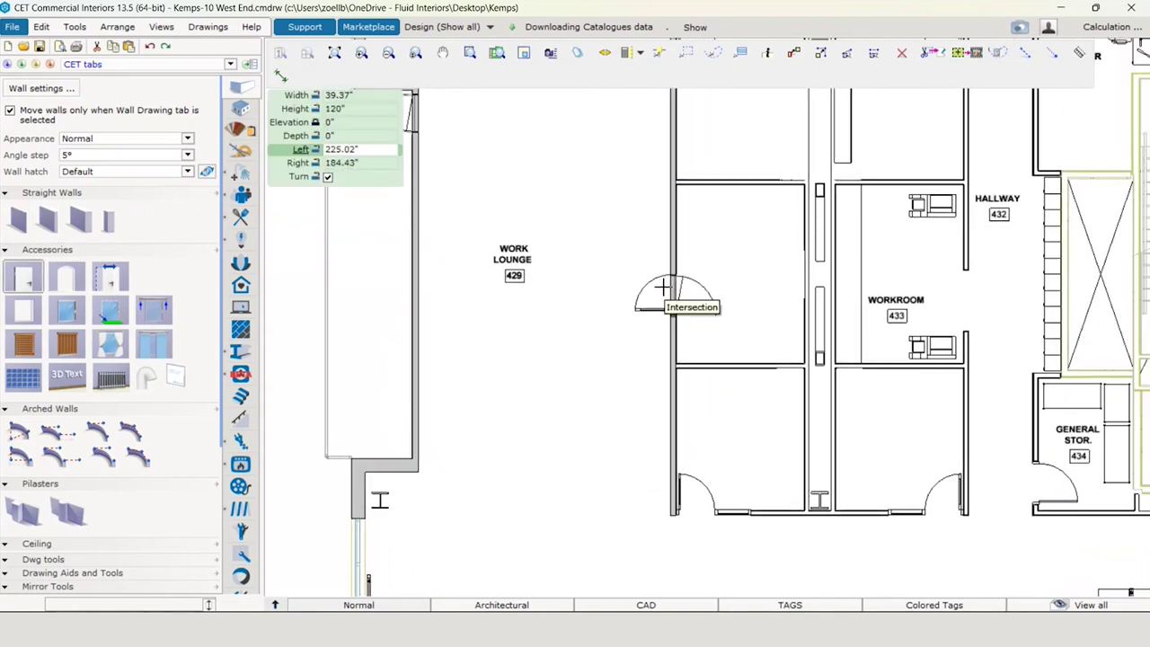
pyautogui.scroll(3, 663, 336)
pyautogui.click(689, 341)
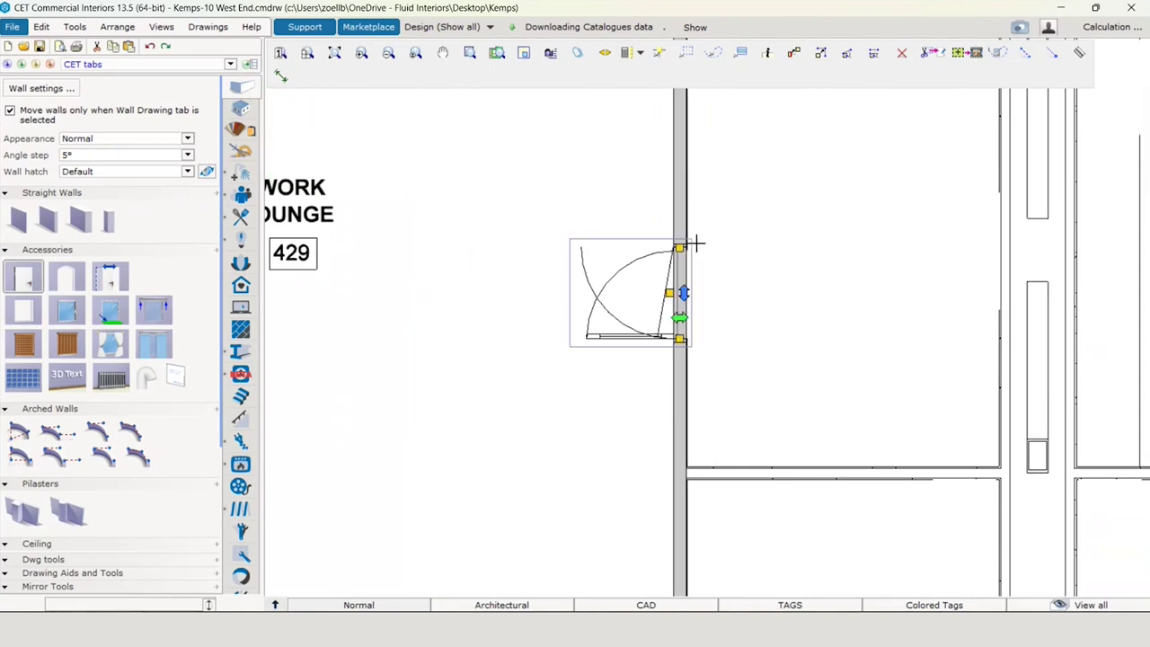
pyautogui.click(684, 297)
pyautogui.scroll(-5, 692, 359)
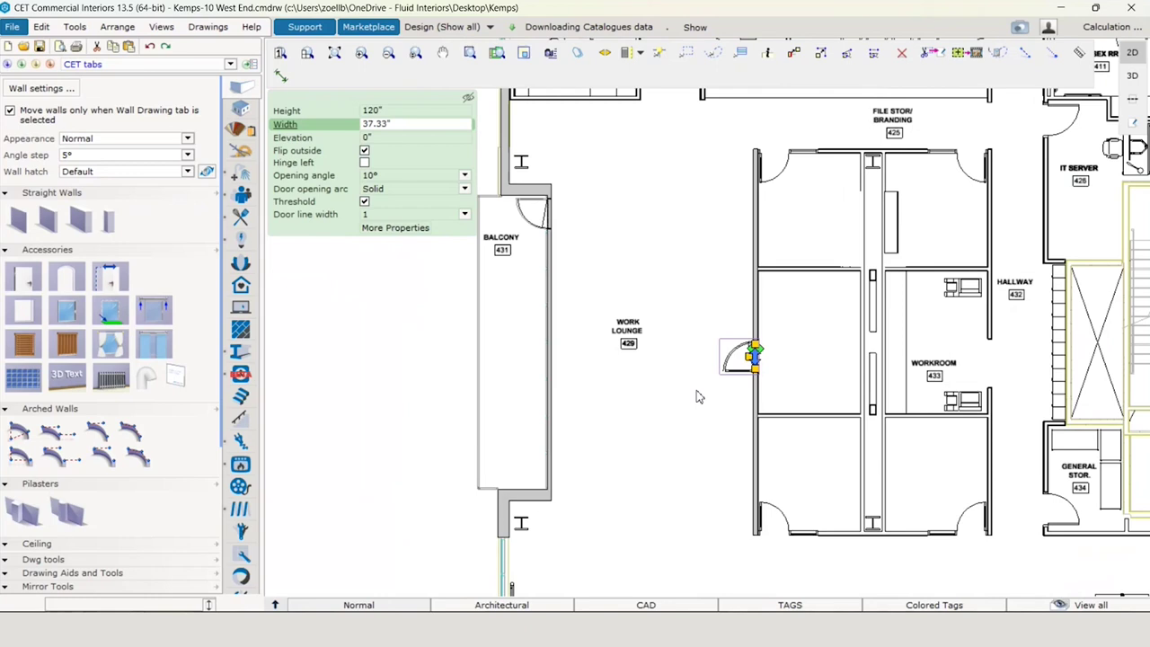
pyautogui.click(694, 399)
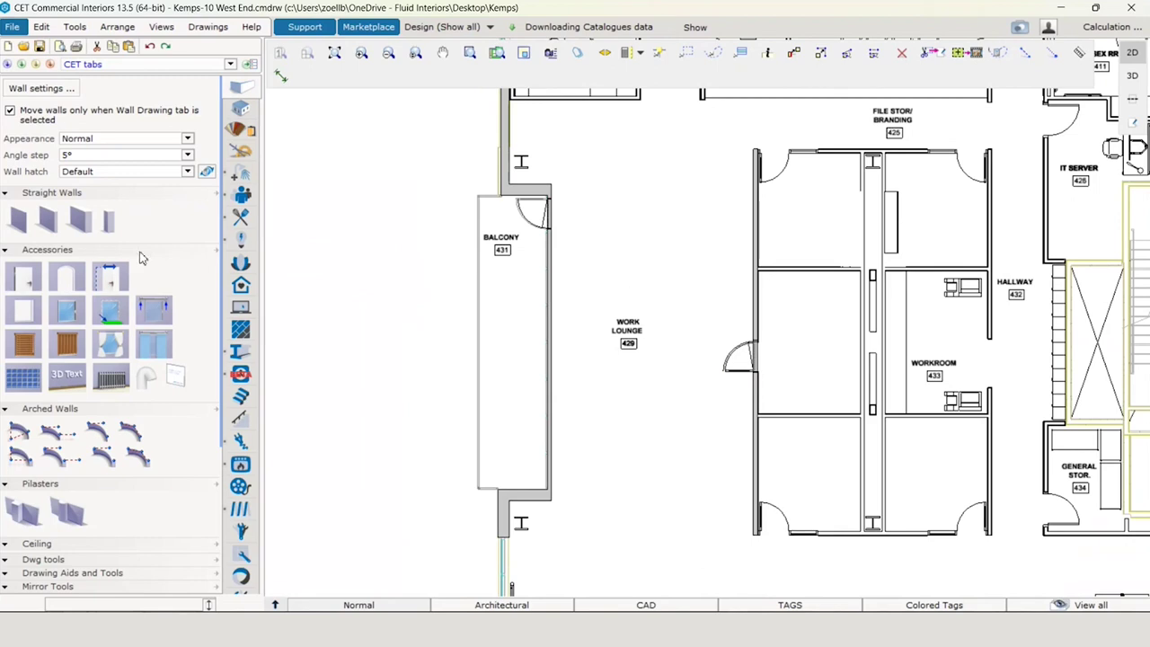
# Step: Draw a 5" thick, 15.5" long wall across the upper flange of the steel column north of the balcony
pyautogui.click(48, 219)
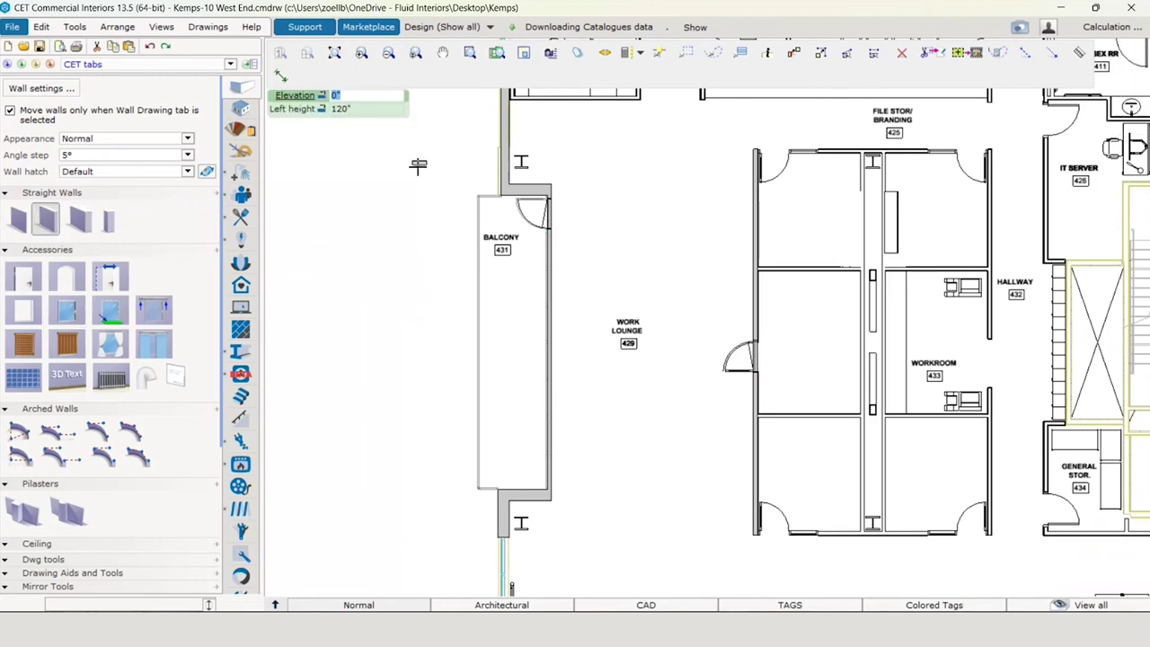
pyautogui.scroll(2, 521, 158)
pyautogui.scroll(4, 528, 148)
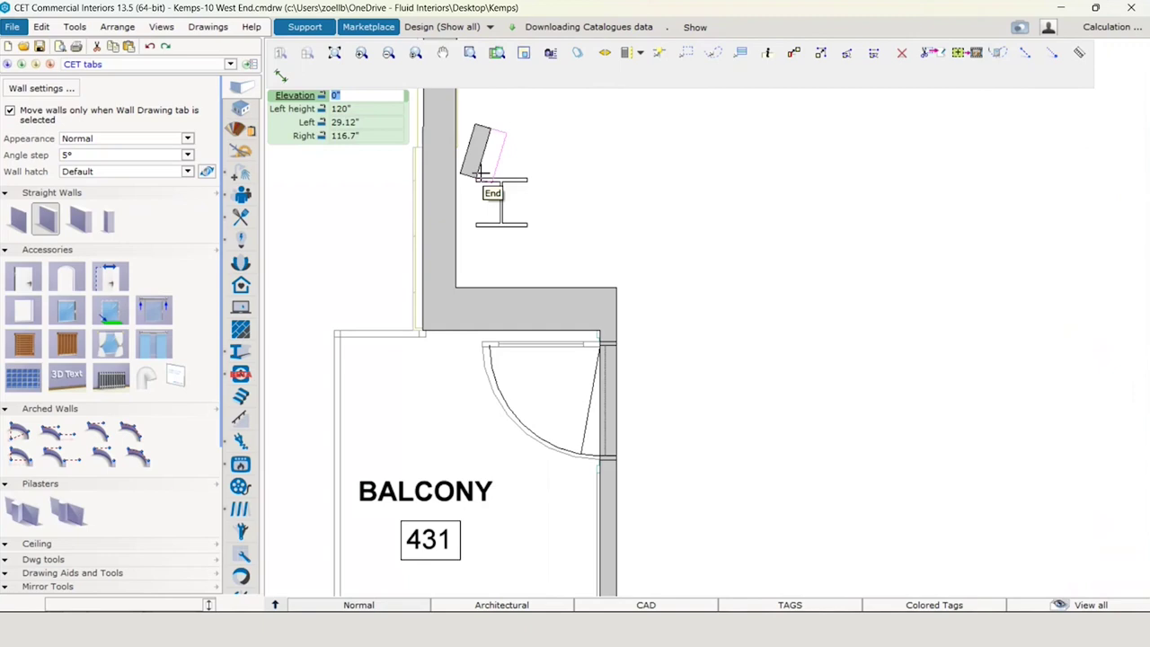
pyautogui.click(478, 179)
pyautogui.click(526, 179)
pyautogui.click(524, 187)
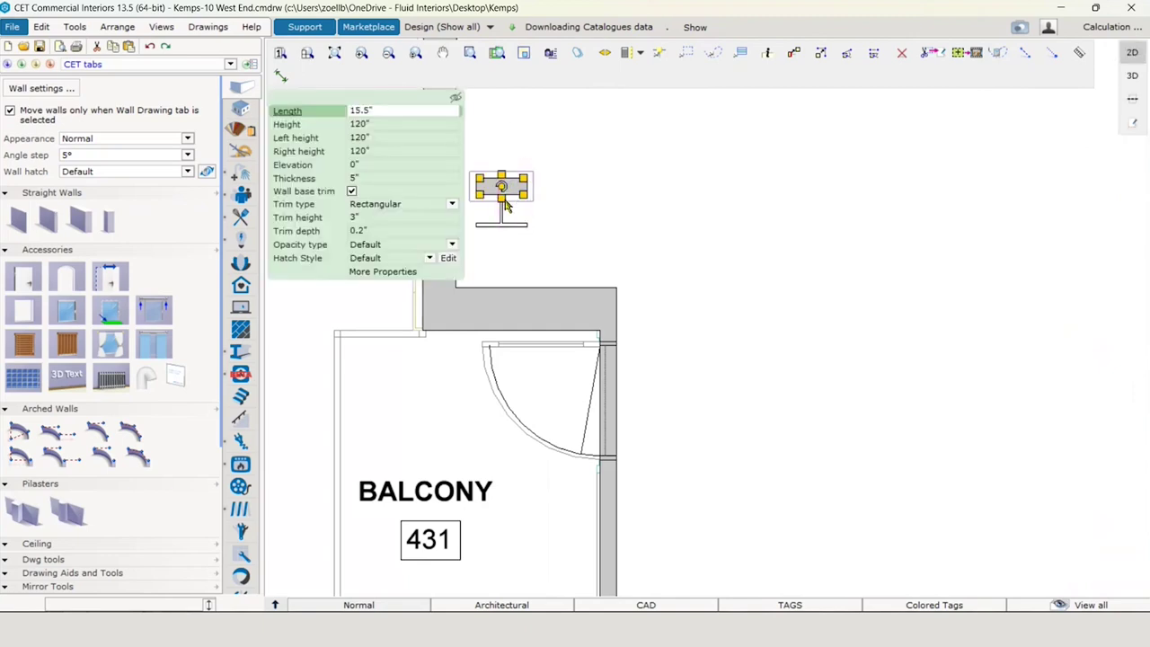
# Step: Thin the flange wall to the column outline and copy it about 13.5" down onto the lower flange
pyautogui.click(502, 198)
pyautogui.click(509, 185)
pyautogui.click(503, 180)
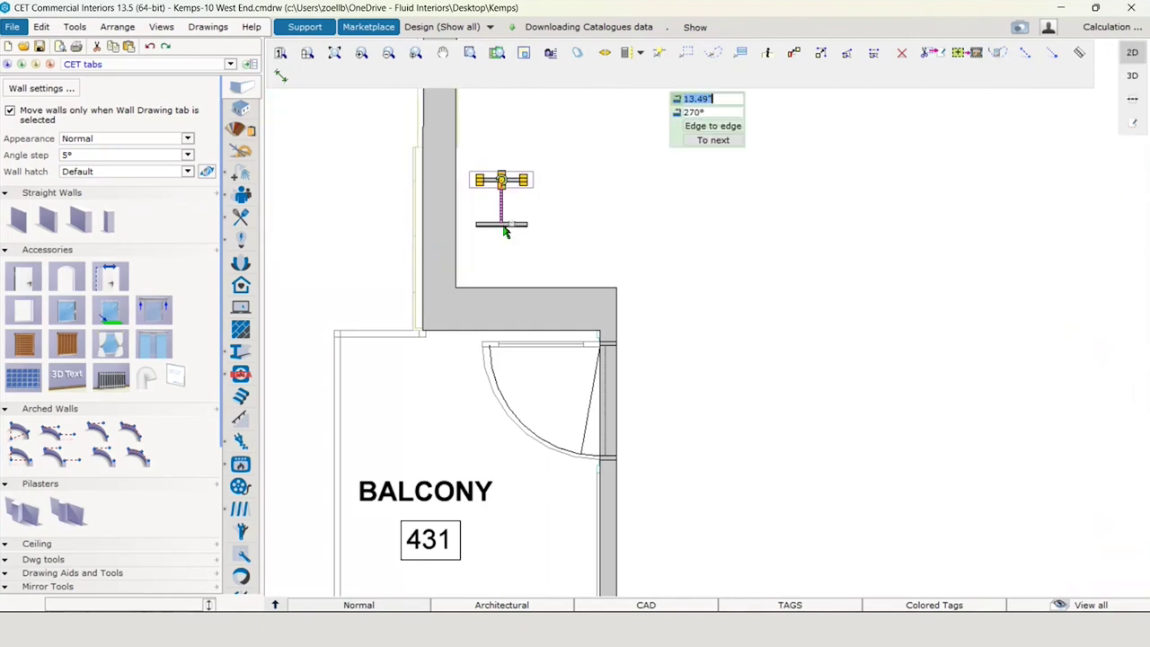
pyautogui.click(506, 227)
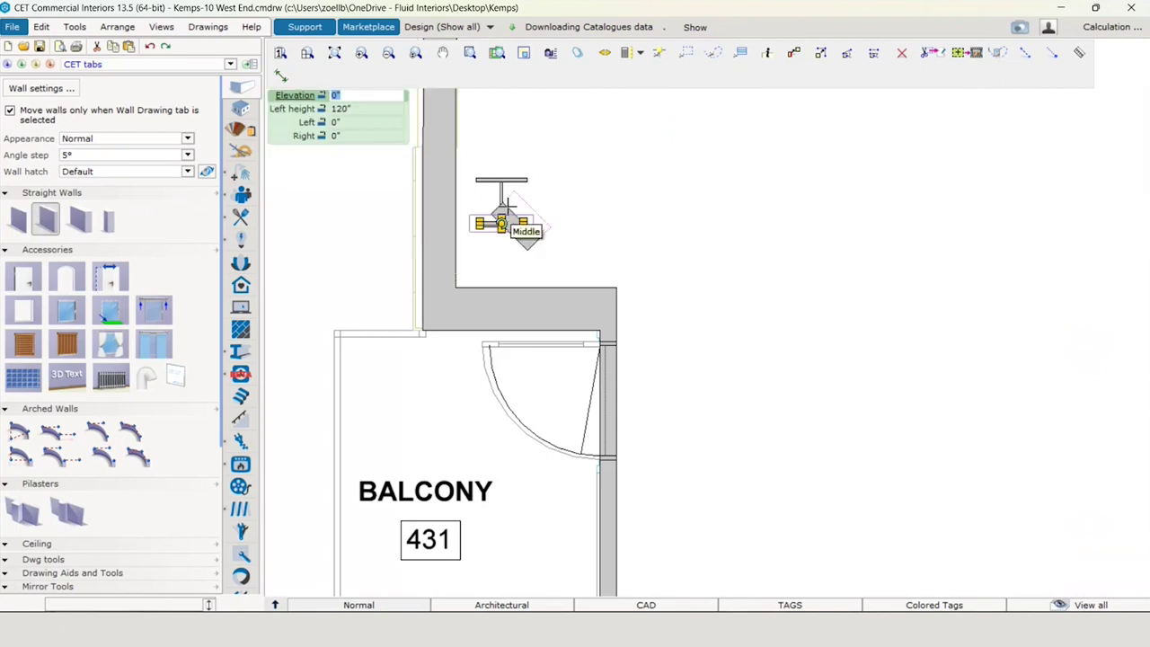
# Step: Draw a 5" thick web wall about 12.18" long between the column's two flanges and thin it to about 0.68"
pyautogui.scroll(2, 501, 236)
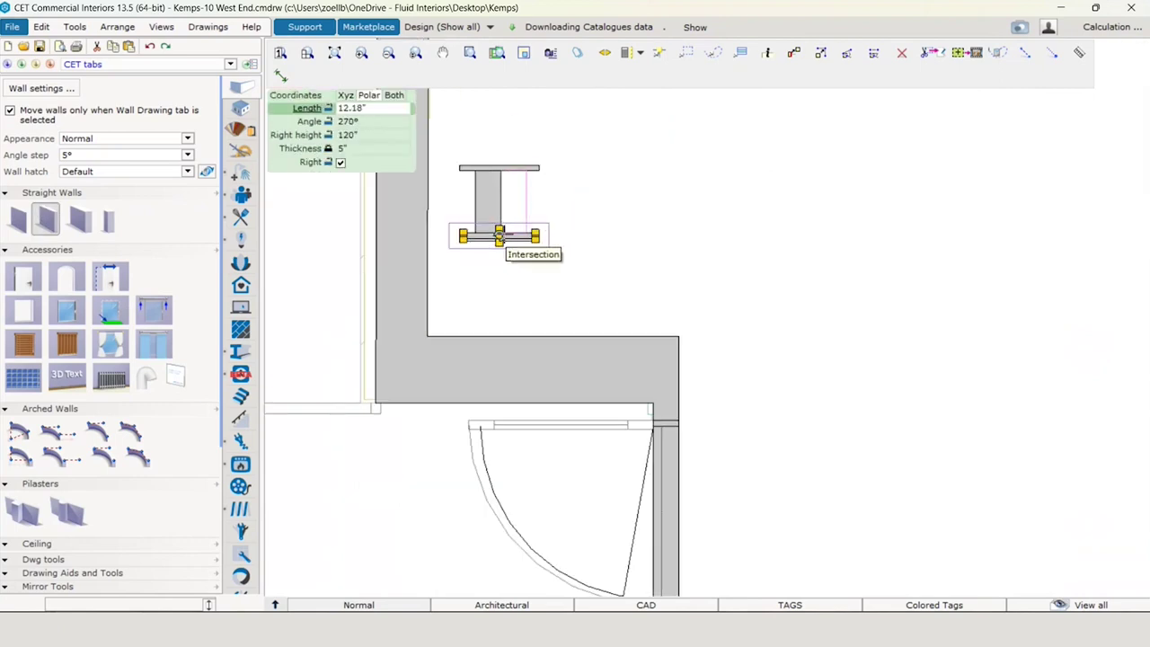
pyautogui.click(500, 237)
pyautogui.click(489, 203)
pyautogui.press('Escape')
pyautogui.click(473, 202)
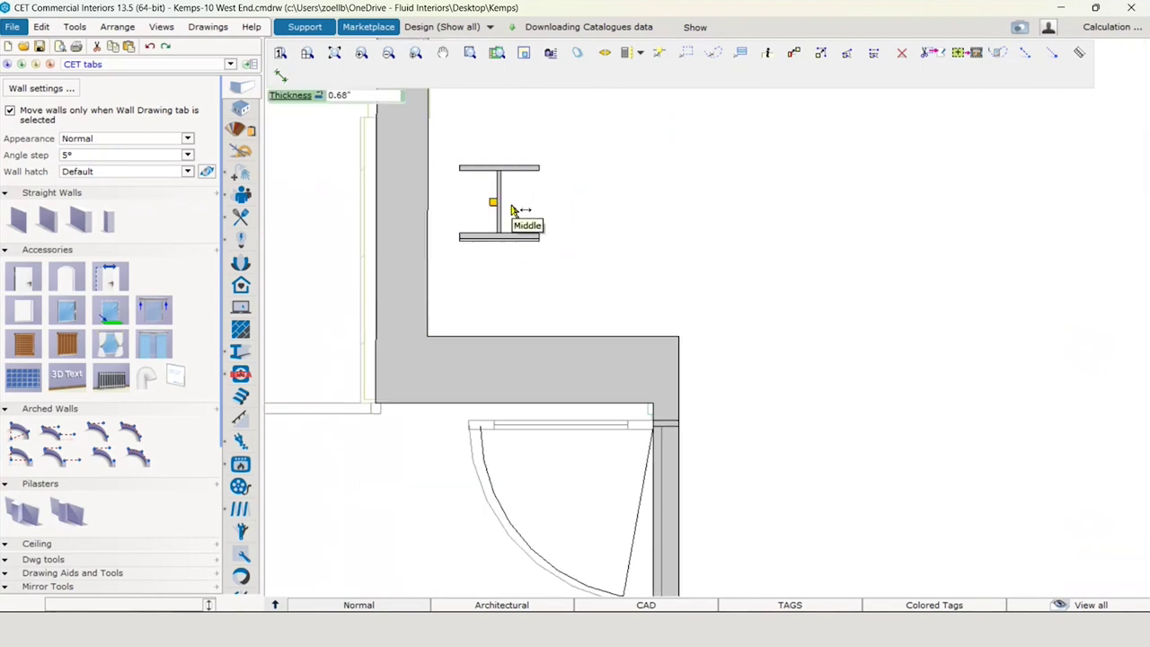
pyautogui.click(513, 206)
pyautogui.click(561, 206)
pyautogui.click(526, 239)
pyautogui.click(641, 242)
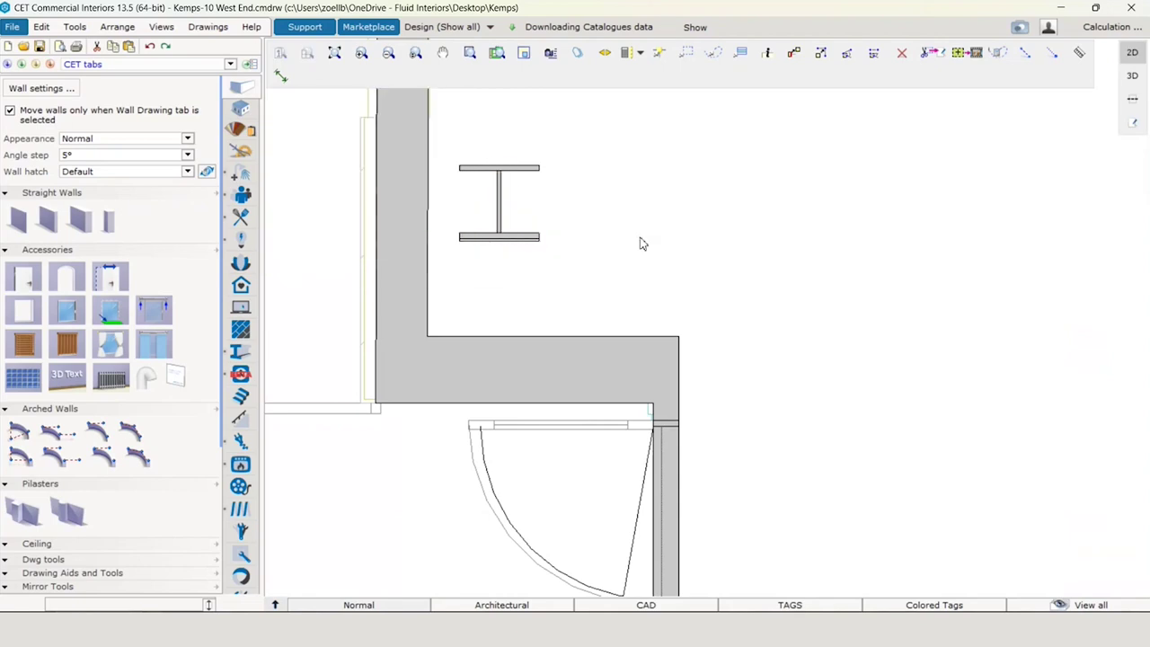
# Step: Copy the complete steel column north of Balcony 431 onto the matching column symbol south of the balcony
pyautogui.scroll(-7, 642, 242)
pyautogui.moveTo(770, 311); pyautogui.dragTo(588, 173, button='middle')
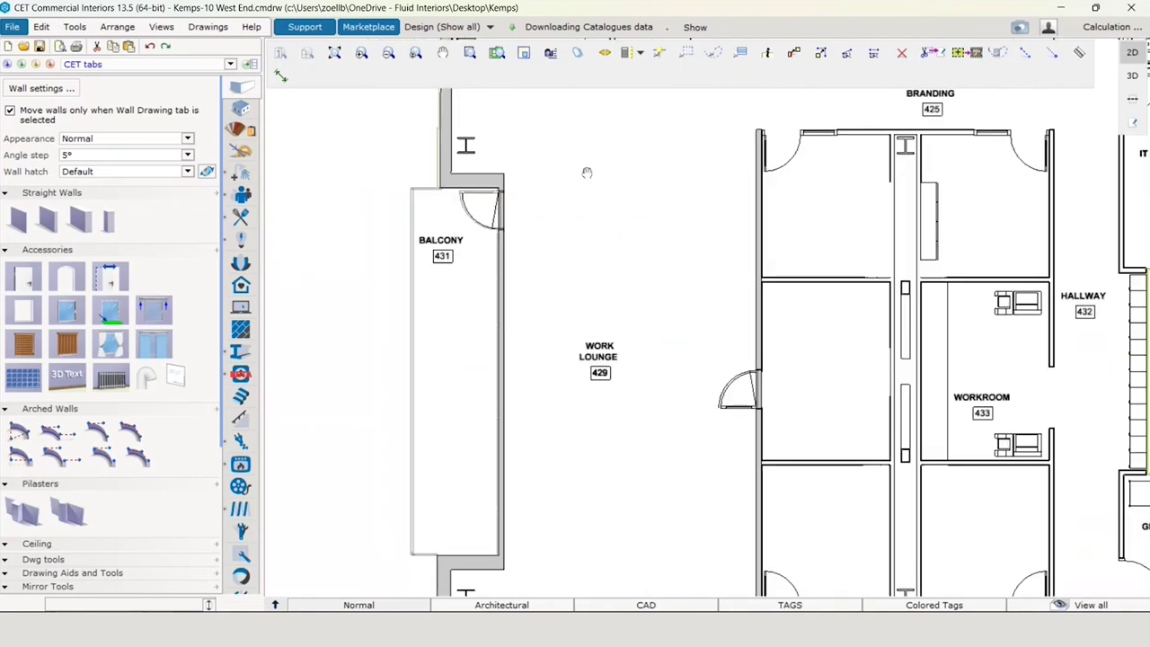
pyautogui.scroll(-1, 611, 171)
pyautogui.click(686, 54)
pyautogui.scroll(1, 527, 156)
pyautogui.scroll(2, 517, 156)
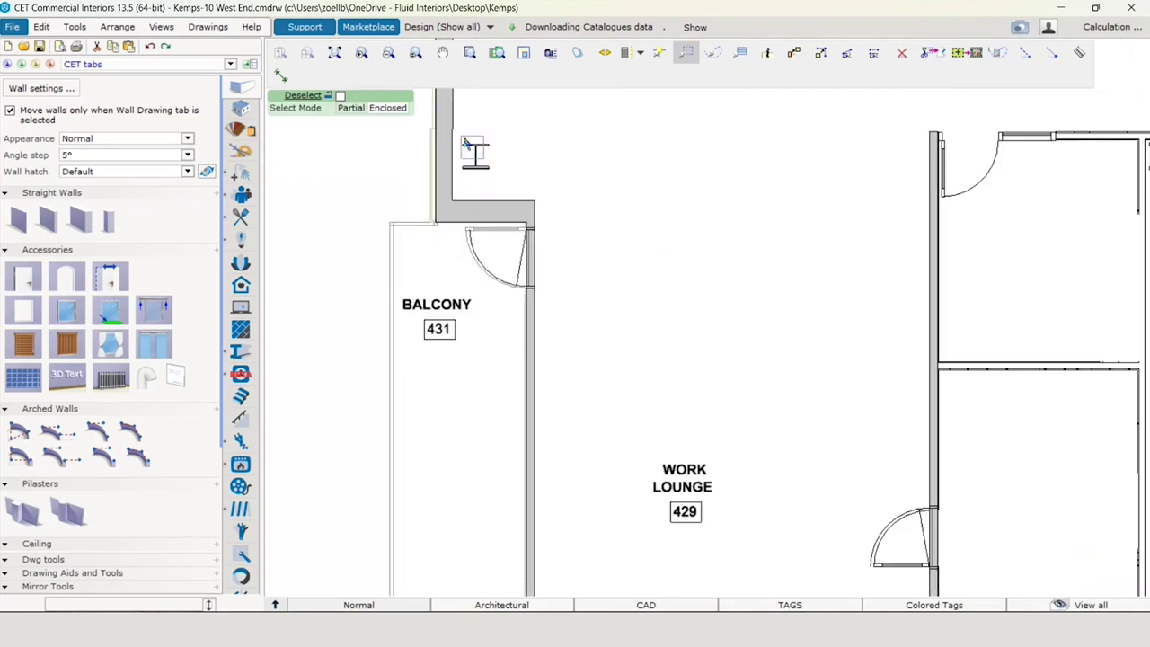
pyautogui.moveTo(462, 134); pyautogui.dragTo(497, 182)
pyautogui.scroll(-2, 780, 245)
pyautogui.hotkey('ctrl', 'c')
pyautogui.hotkey('ctrl', 'v')
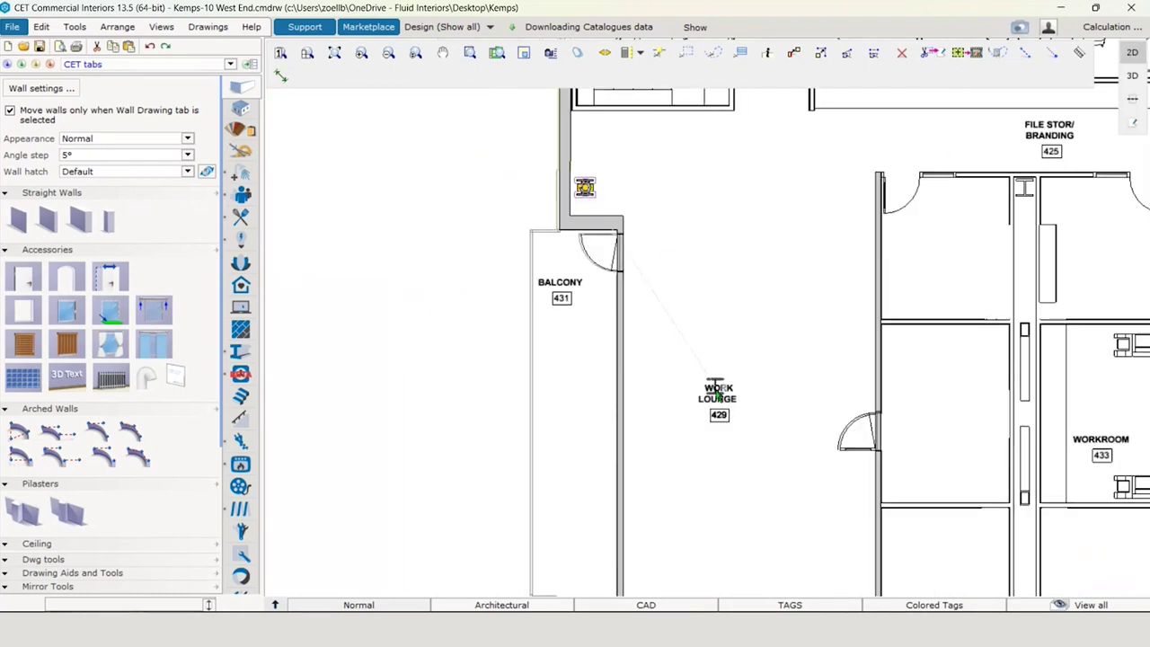
pyautogui.moveTo(715, 390); pyautogui.dragTo(673, 126, button='middle')
pyautogui.scroll(3, 540, 377)
pyautogui.click(548, 377)
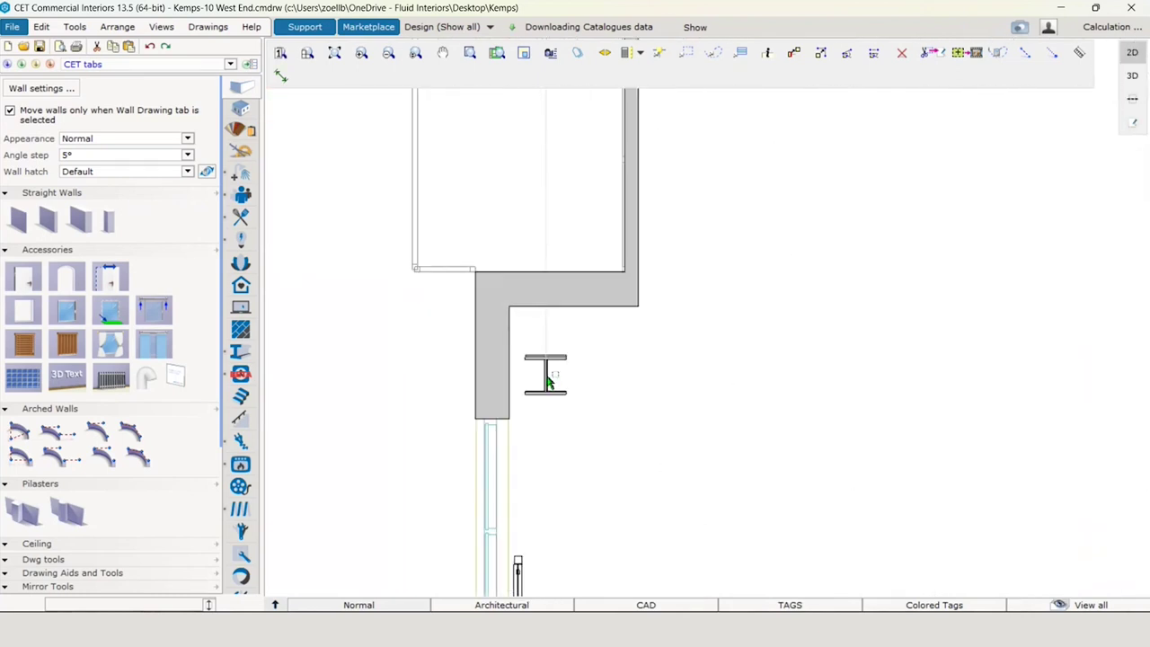
pyautogui.scroll(-3, 550, 381)
pyautogui.click(690, 278)
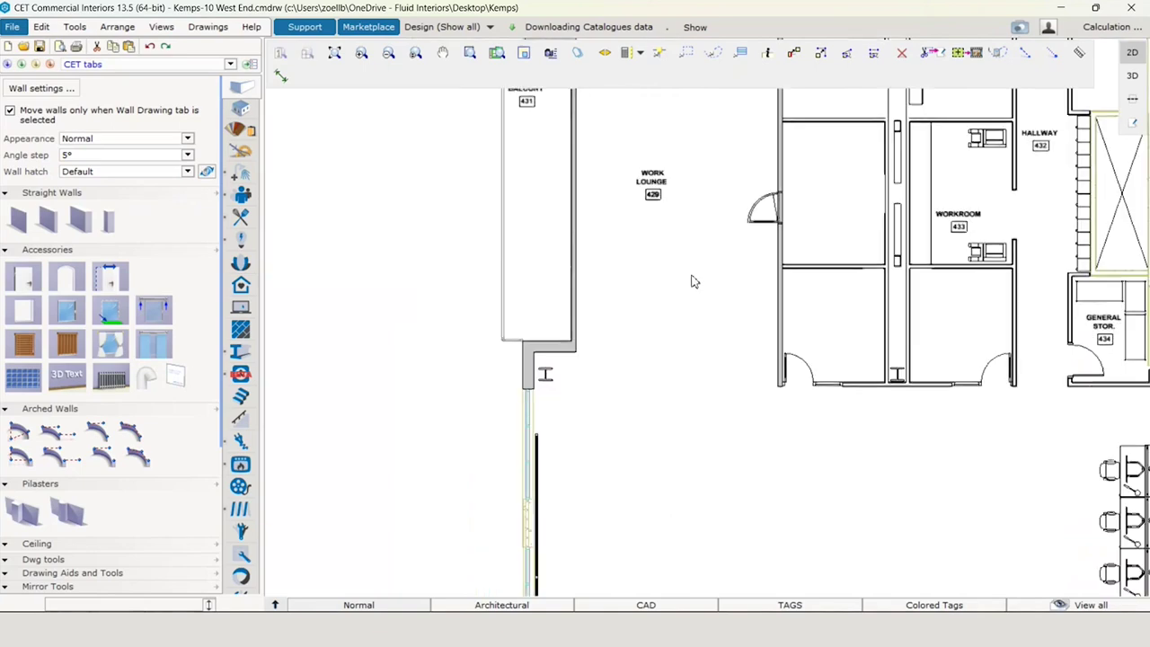
# Step: Switch to the Haworth Canvas library and open its Lounge Furniture collection
pyautogui.moveTo(706, 261); pyautogui.dragTo(622, 389, button='middle')
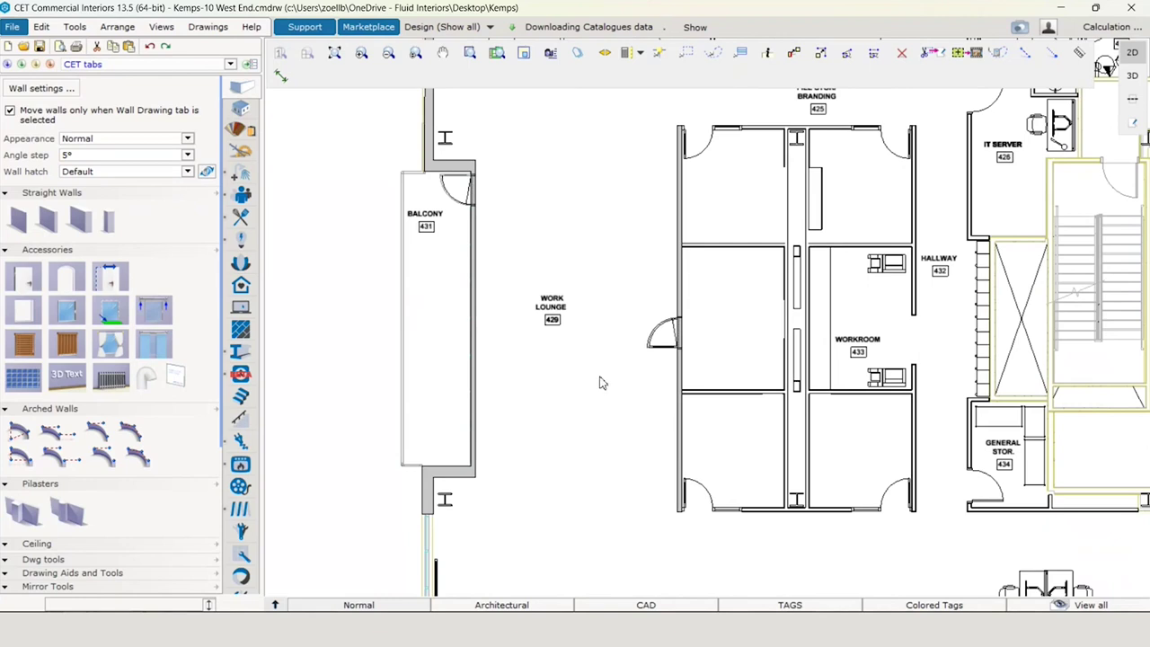
pyautogui.moveTo(602, 383); pyautogui.dragTo(550, 423, button='middle')
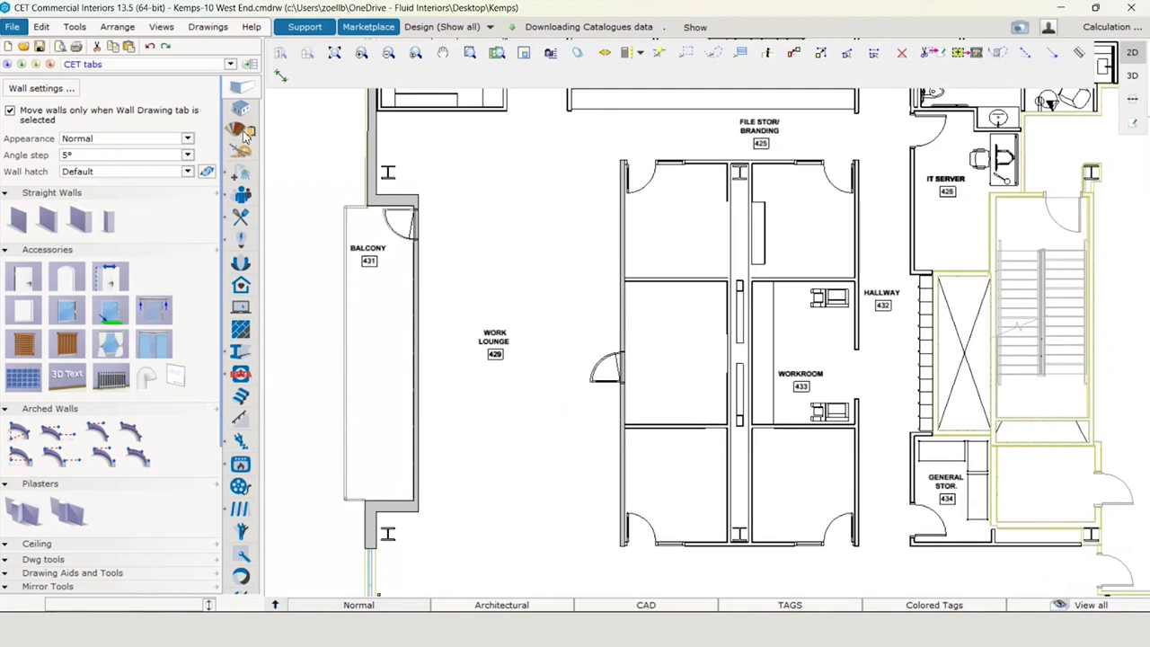
pyautogui.click(36, 68)
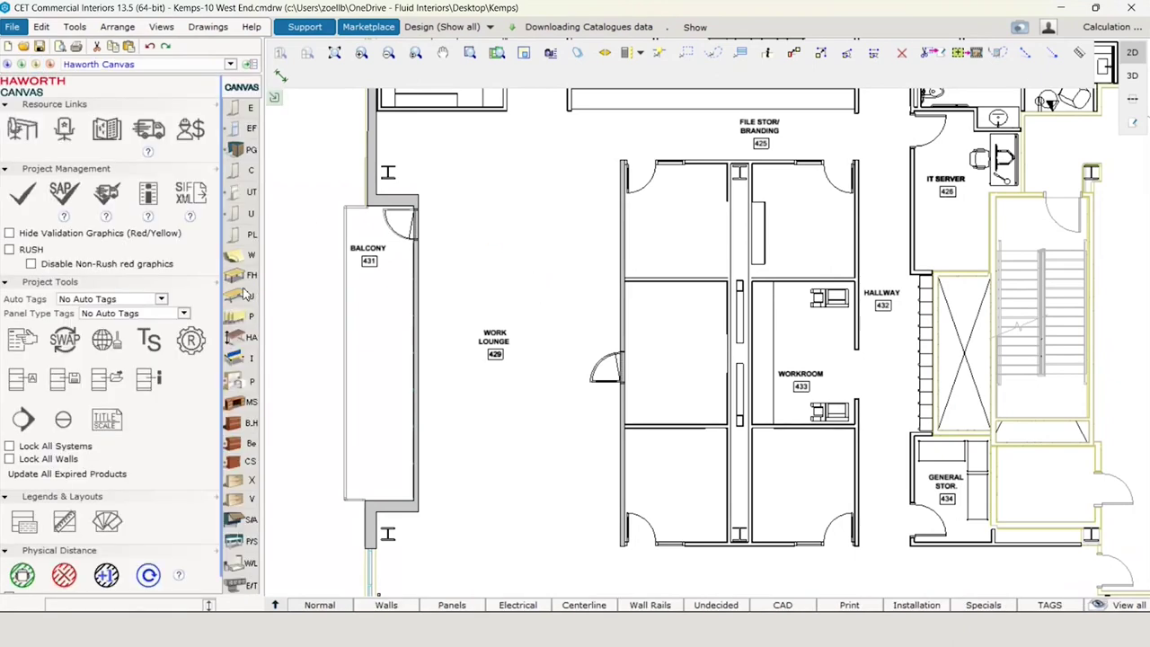
pyautogui.scroll(-3, 238, 405)
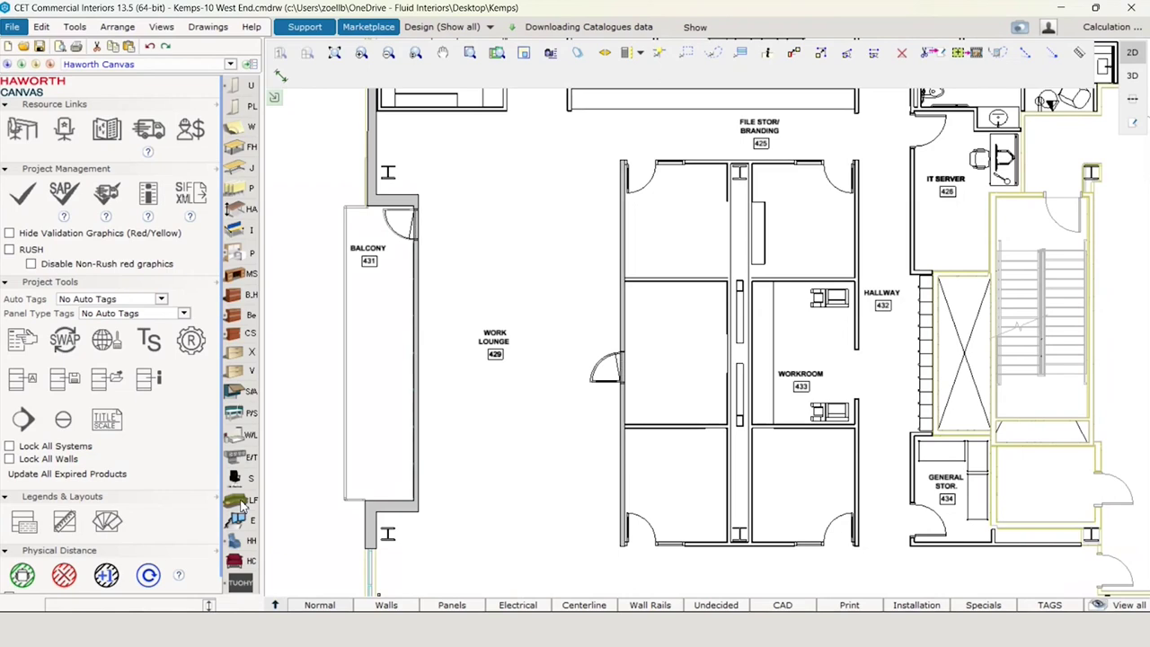
pyautogui.click(236, 395)
# Step: Place a Cabana Lounge sofa rotated 90° beside the column north of the balcony and stretch it to two seats
pyautogui.click(25, 227)
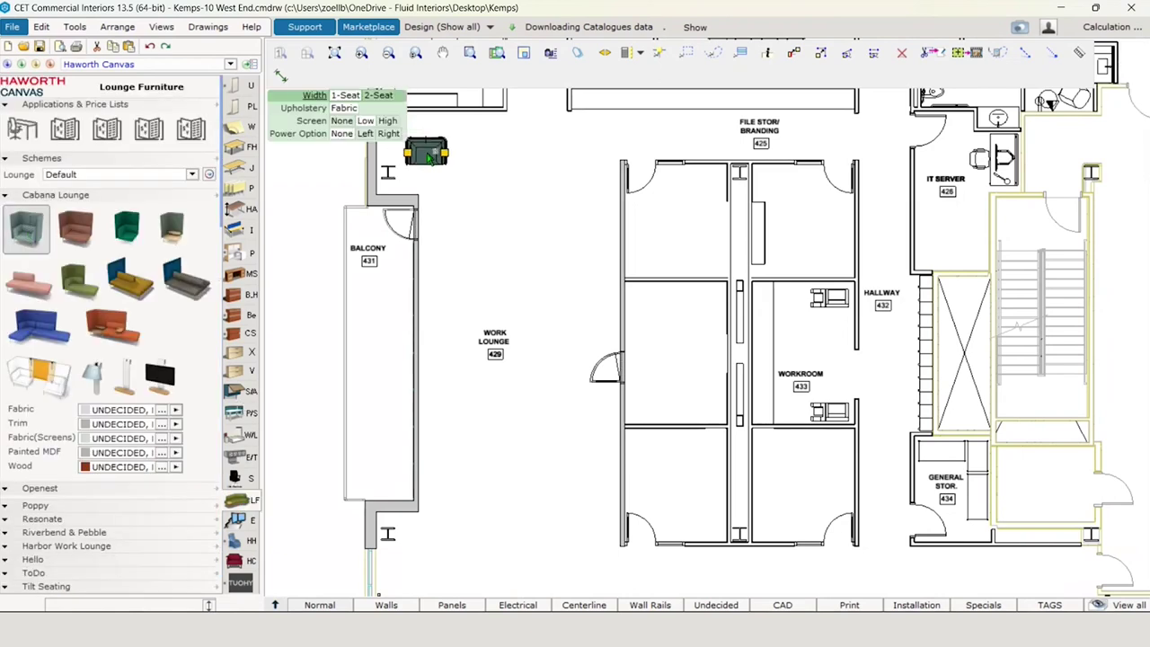
pyautogui.scroll(2, 447, 232)
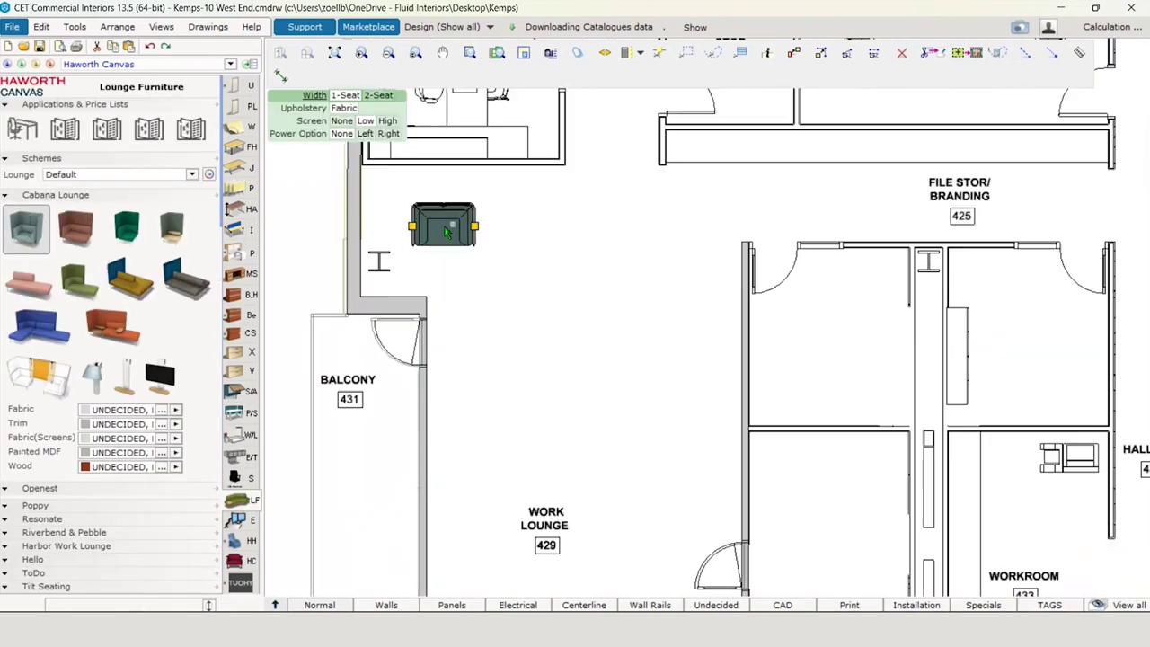
pyautogui.click(77, 228)
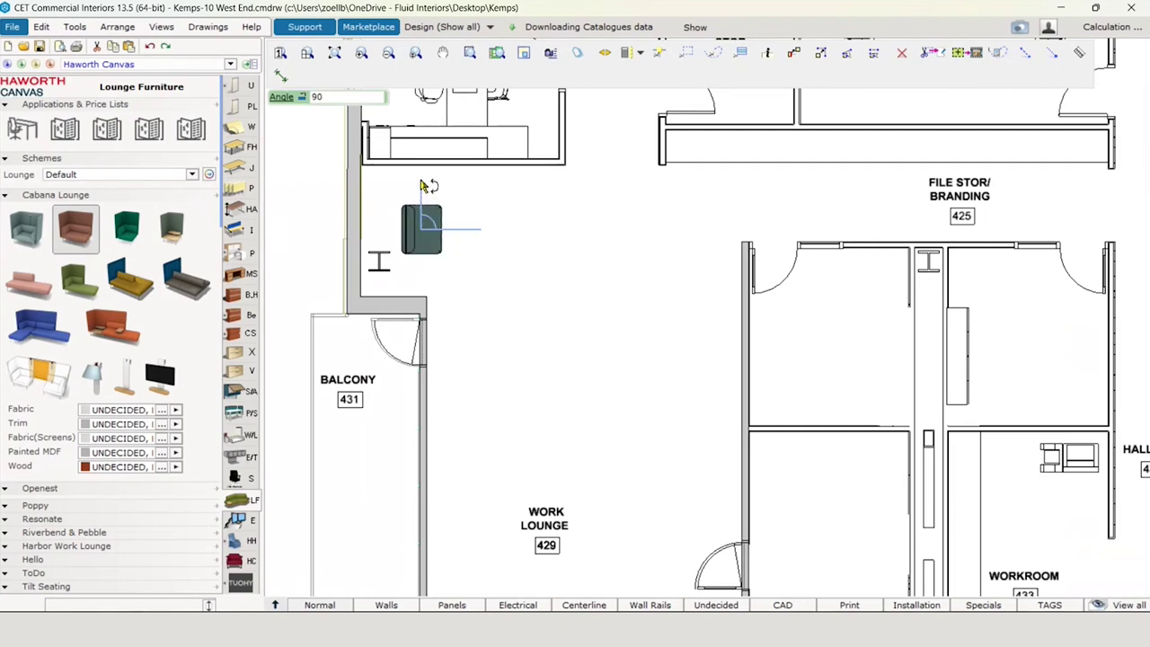
pyautogui.click(428, 195)
pyautogui.moveTo(428, 195); pyautogui.dragTo(437, 246)
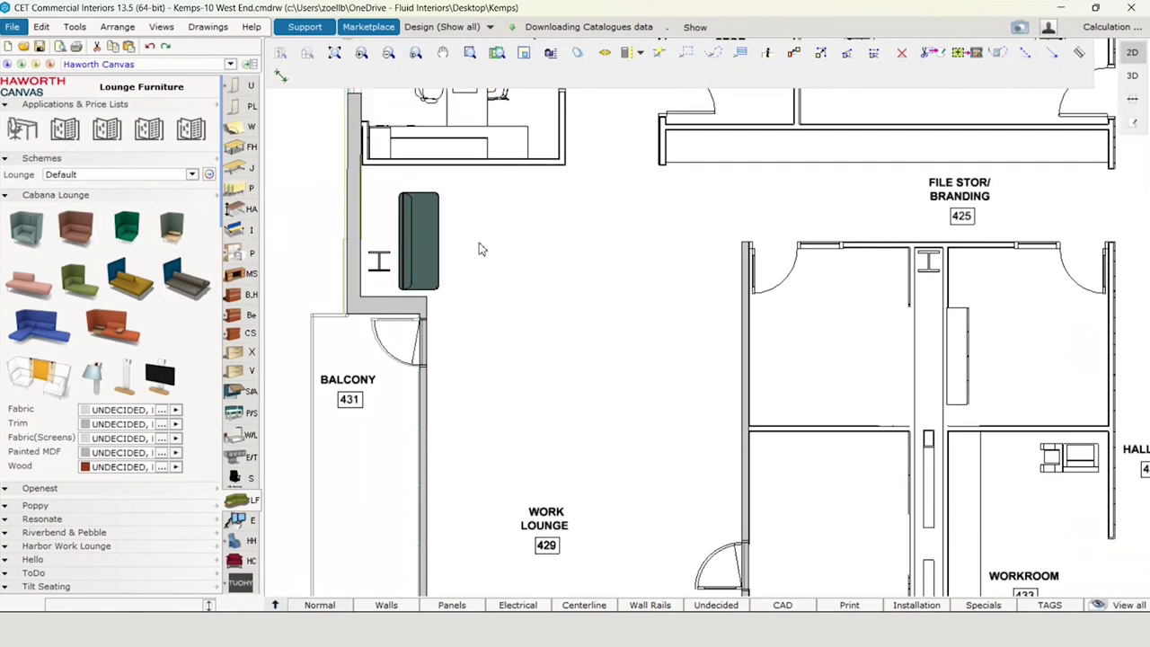
# Step: Add a Cabana corner seat at the two-seat sofa's north end and shift both pieces south together
pyautogui.click(78, 228)
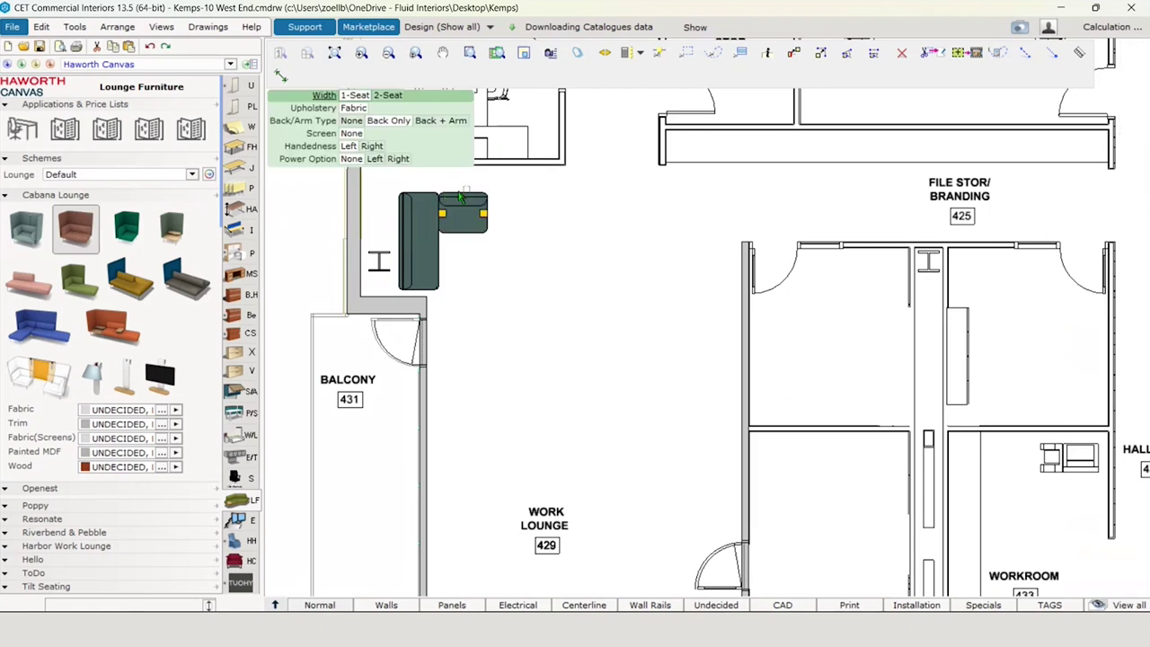
pyautogui.press('Escape')
pyautogui.click(417, 238)
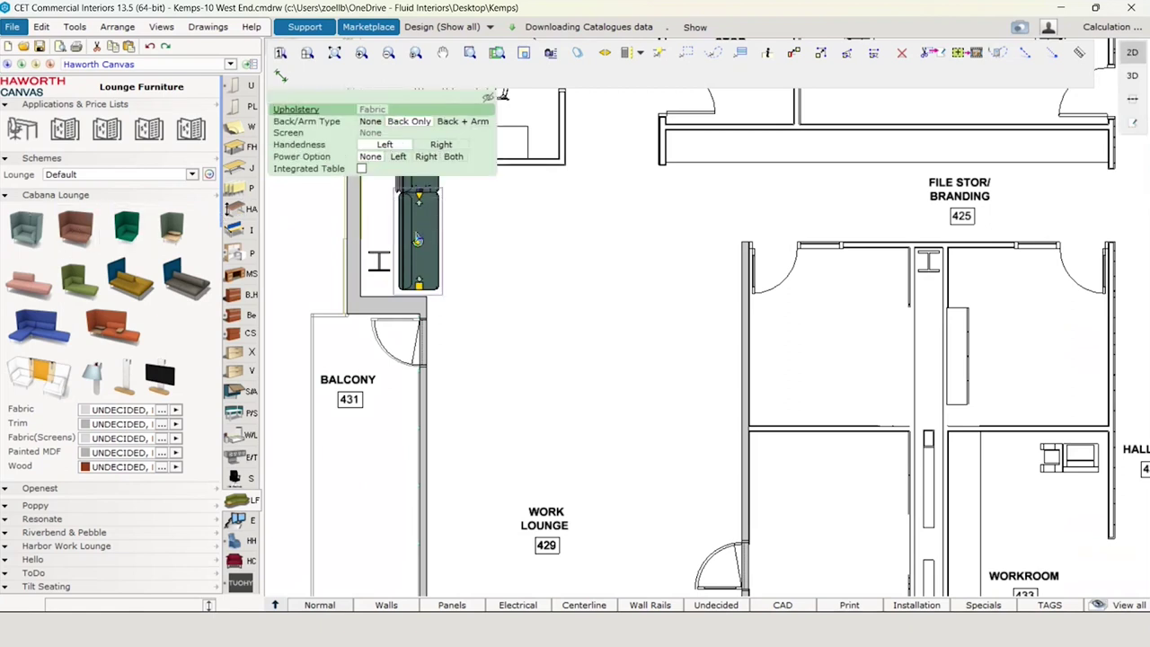
pyautogui.moveTo(417, 292); pyautogui.dragTo(436, 263)
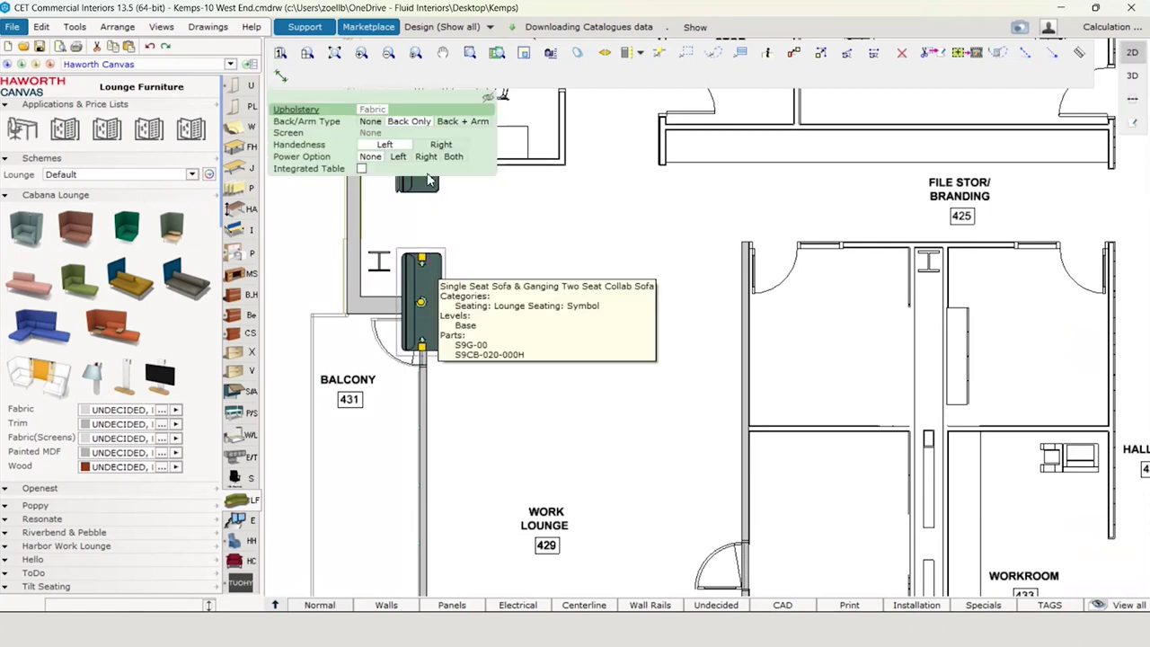
pyautogui.click(429, 184)
pyautogui.moveTo(427, 189); pyautogui.dragTo(430, 243)
pyautogui.click(438, 263)
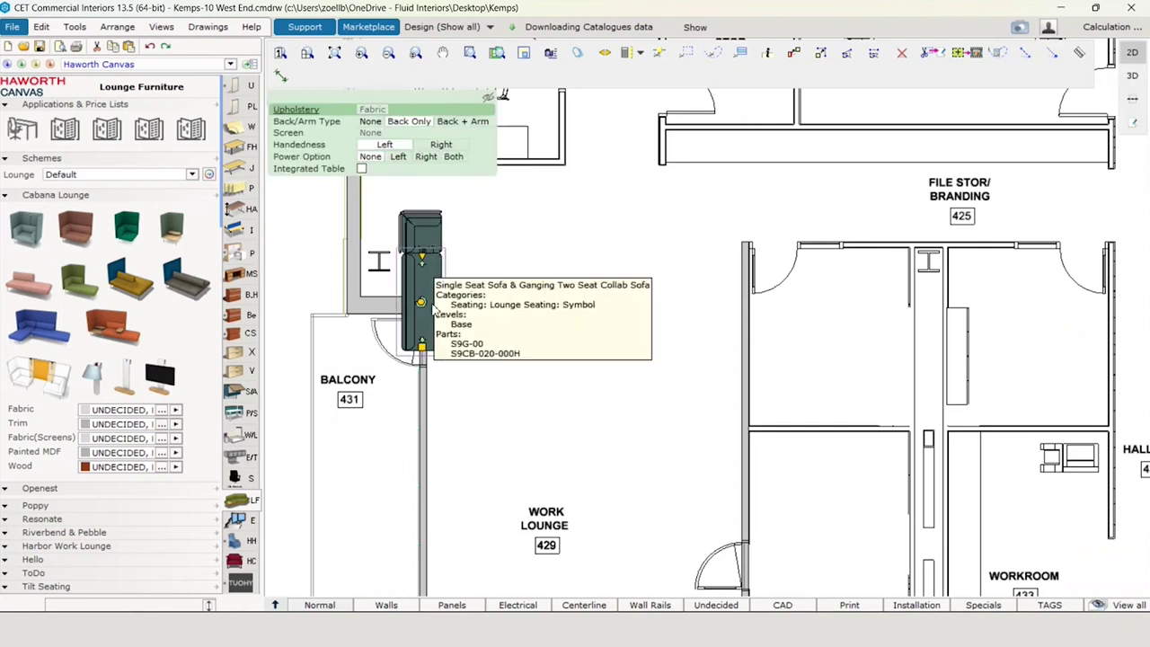
# Step: Rearrange the seating into an L, with the two-seat sofa along Office 422's wall and a one-seat sofa below the corner seat
pyautogui.moveTo(425, 349); pyautogui.dragTo(536, 196)
pyautogui.click(430, 232)
pyautogui.click(518, 268)
pyautogui.click(427, 248)
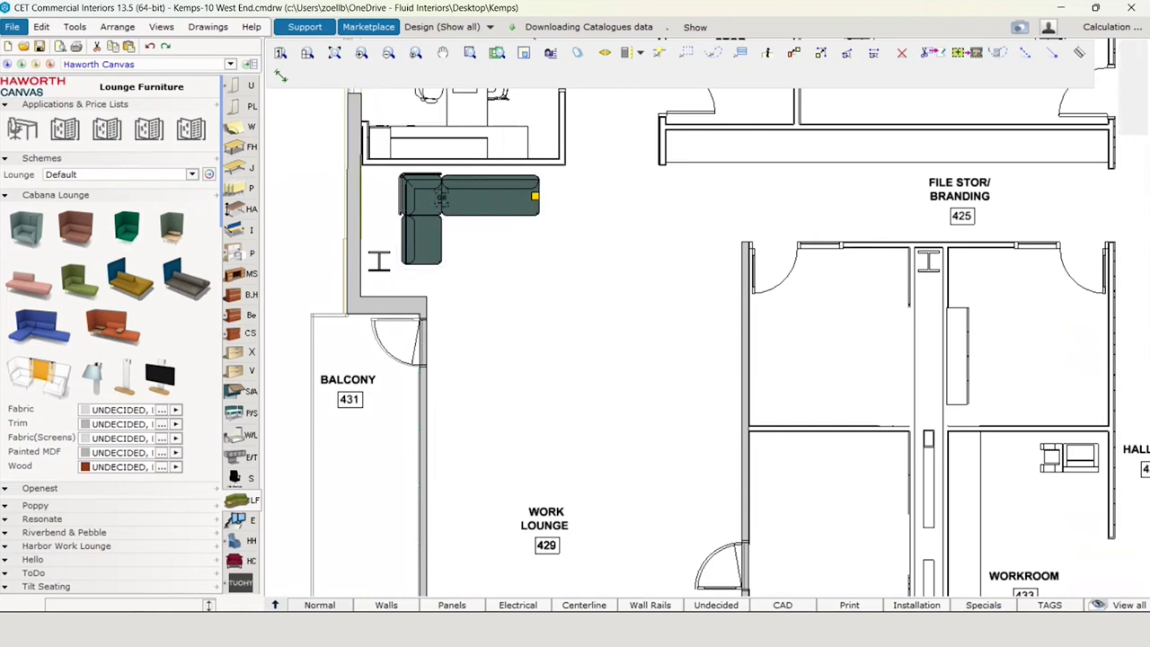
pyautogui.click(603, 252)
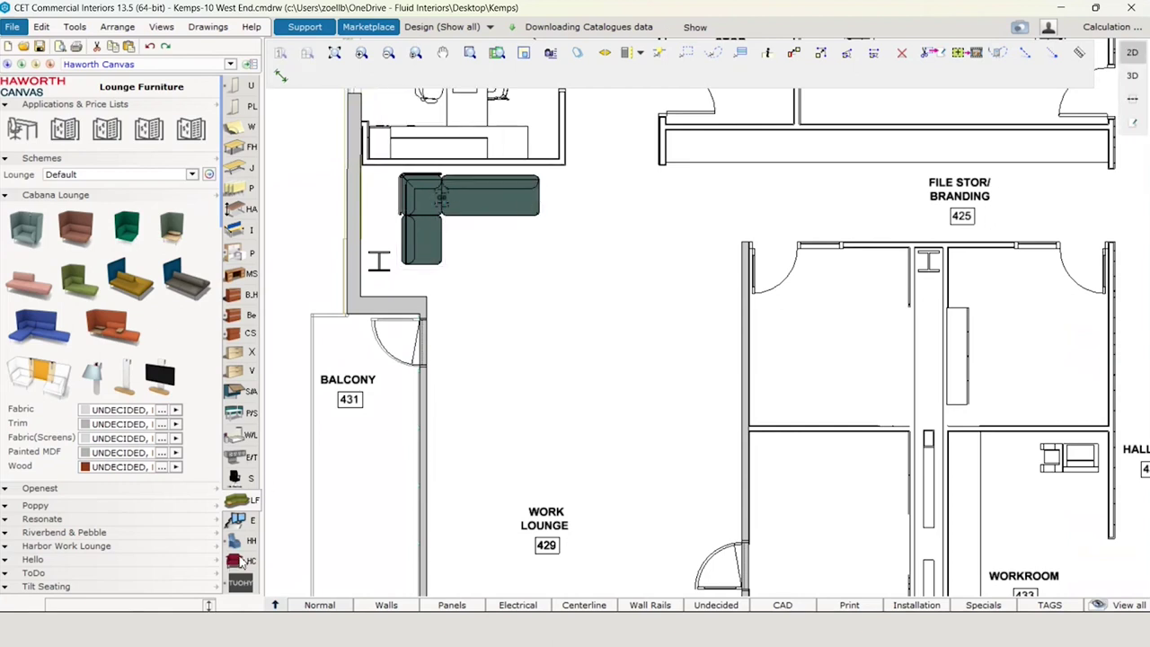
# Step: Open the HC product collection and snap the one-seat sofa flush against the corner seat's south edge
pyautogui.click(236, 561)
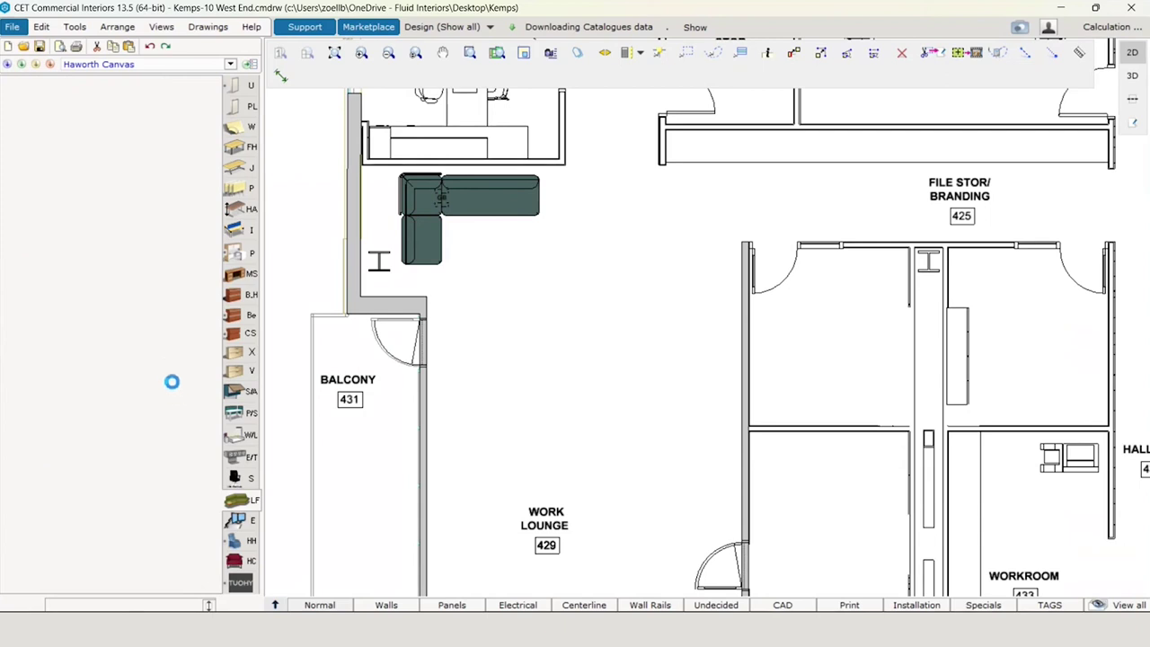
pyautogui.click(423, 225)
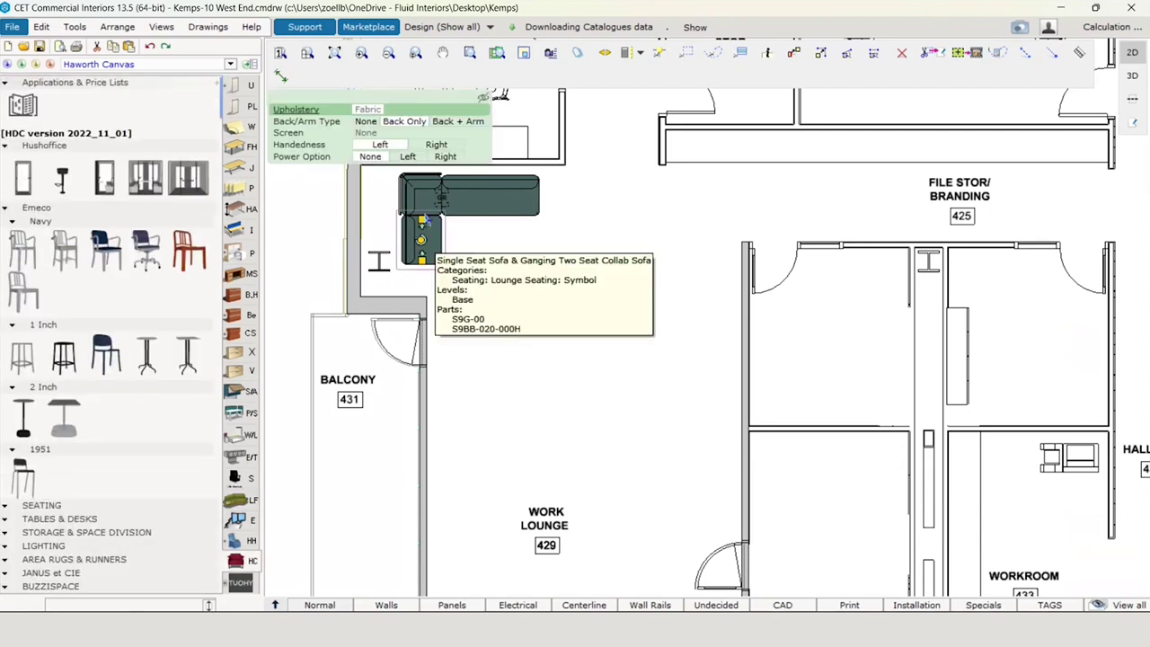
pyautogui.click(483, 198)
pyautogui.scroll(2, 484, 198)
pyautogui.moveTo(483, 197); pyautogui.dragTo(579, 272, button='middle')
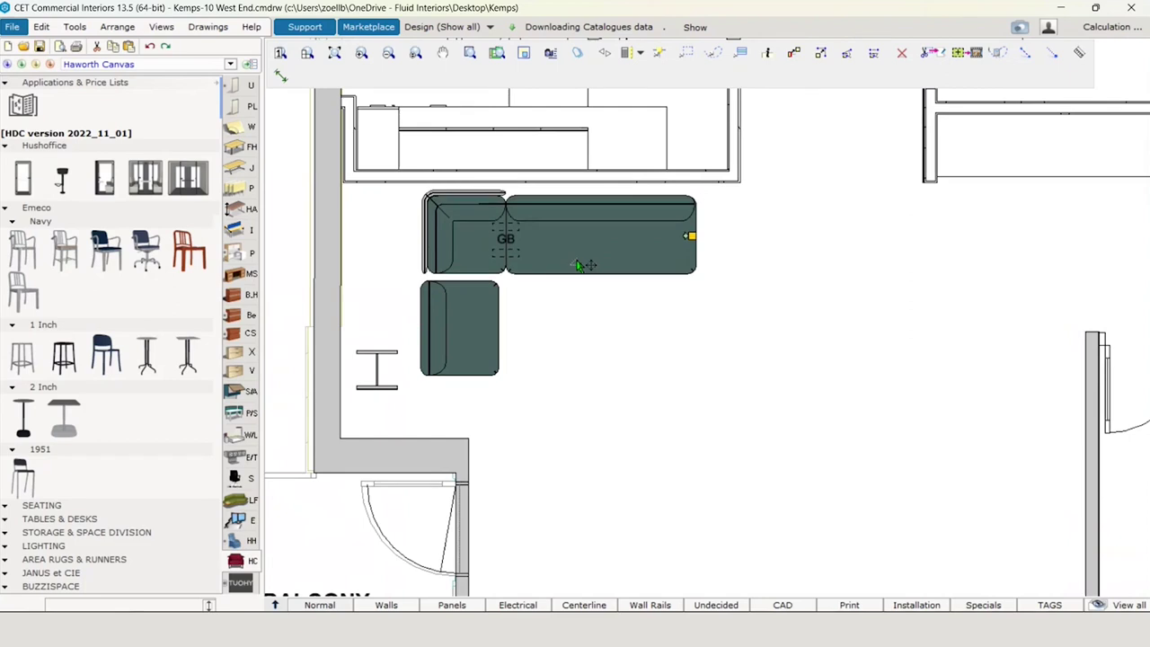
pyautogui.moveTo(577, 265); pyautogui.dragTo(576, 261)
pyautogui.click(483, 308)
pyautogui.moveTo(483, 309); pyautogui.dragTo(478, 269)
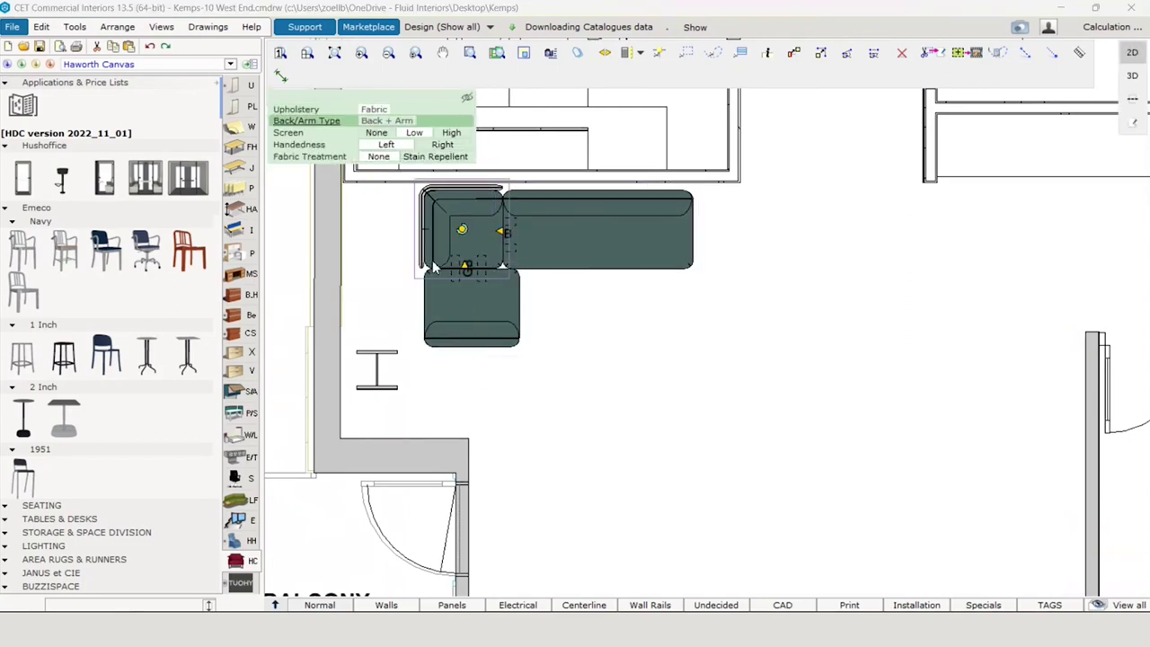
pyautogui.moveTo(462, 308); pyautogui.dragTo(483, 294)
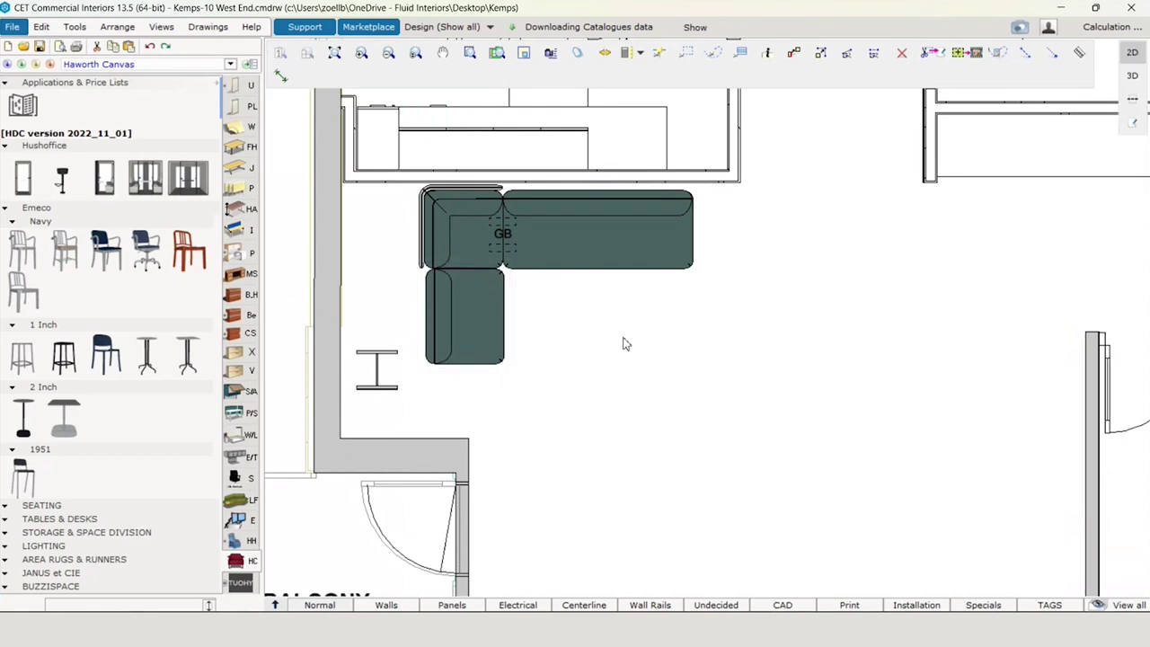
pyautogui.scroll(-3, 621, 333)
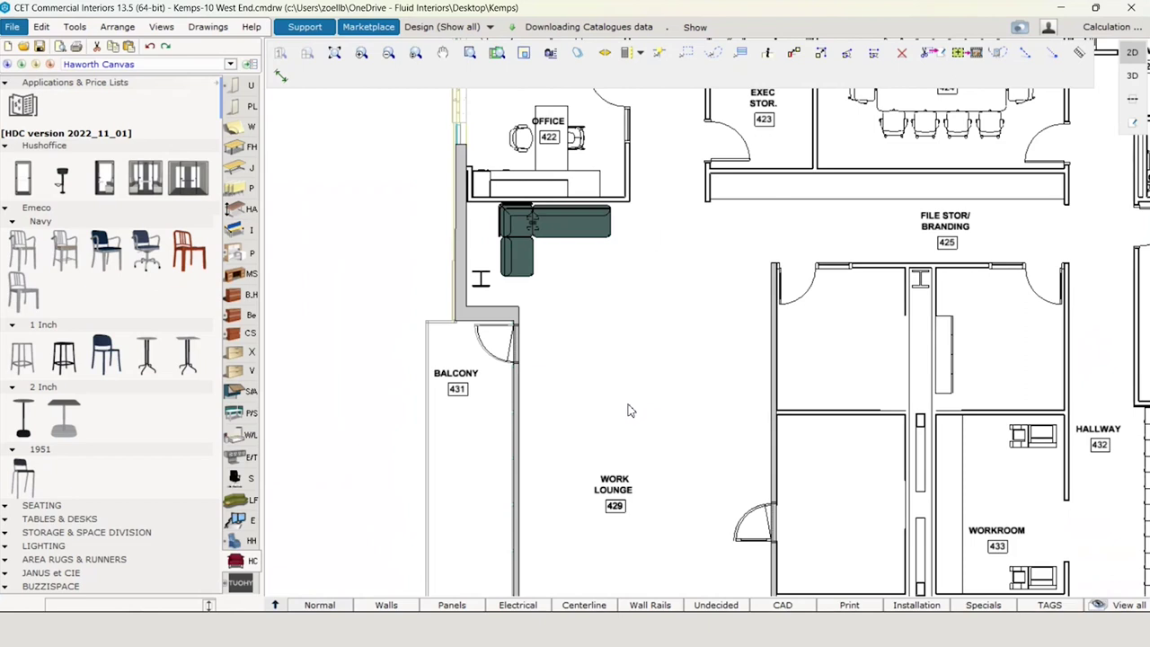
pyautogui.moveTo(629, 410); pyautogui.dragTo(616, 350, button='middle')
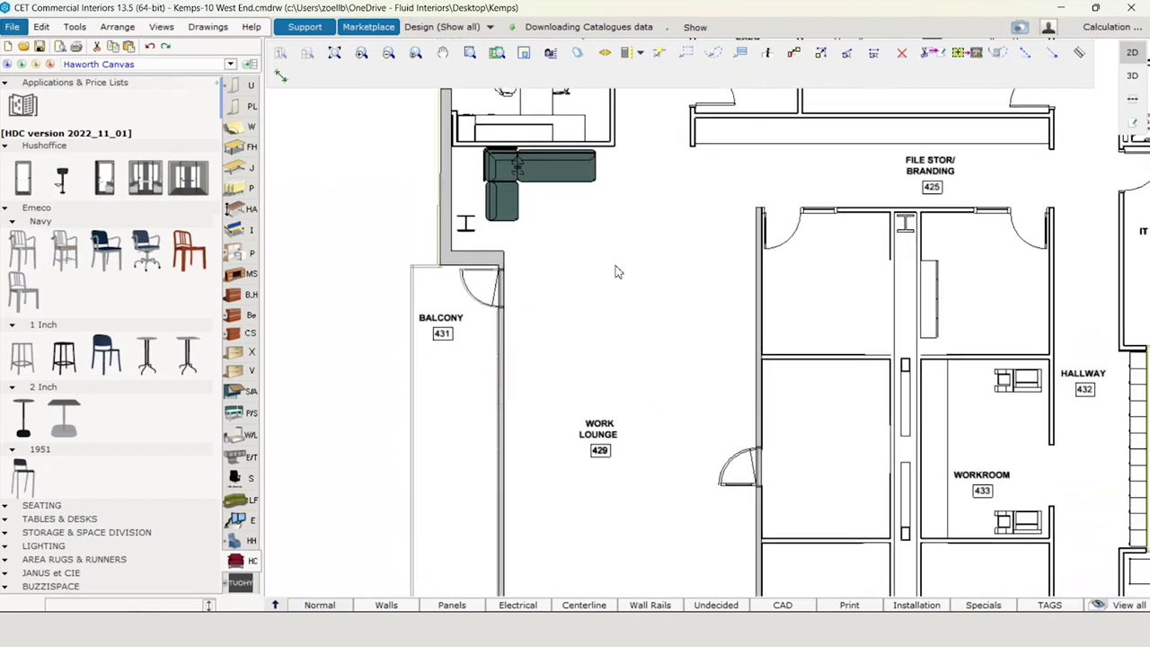
pyautogui.moveTo(606, 373); pyautogui.dragTo(603, 360, button='middle')
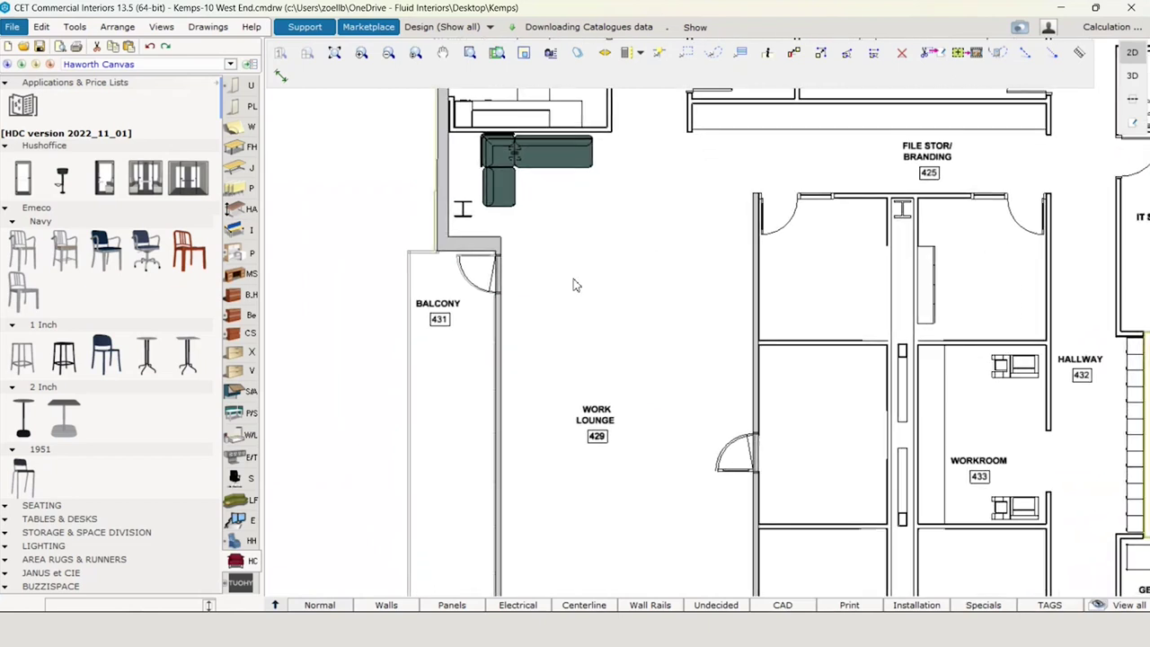
pyautogui.moveTo(601, 498); pyautogui.dragTo(627, 388, button='middle')
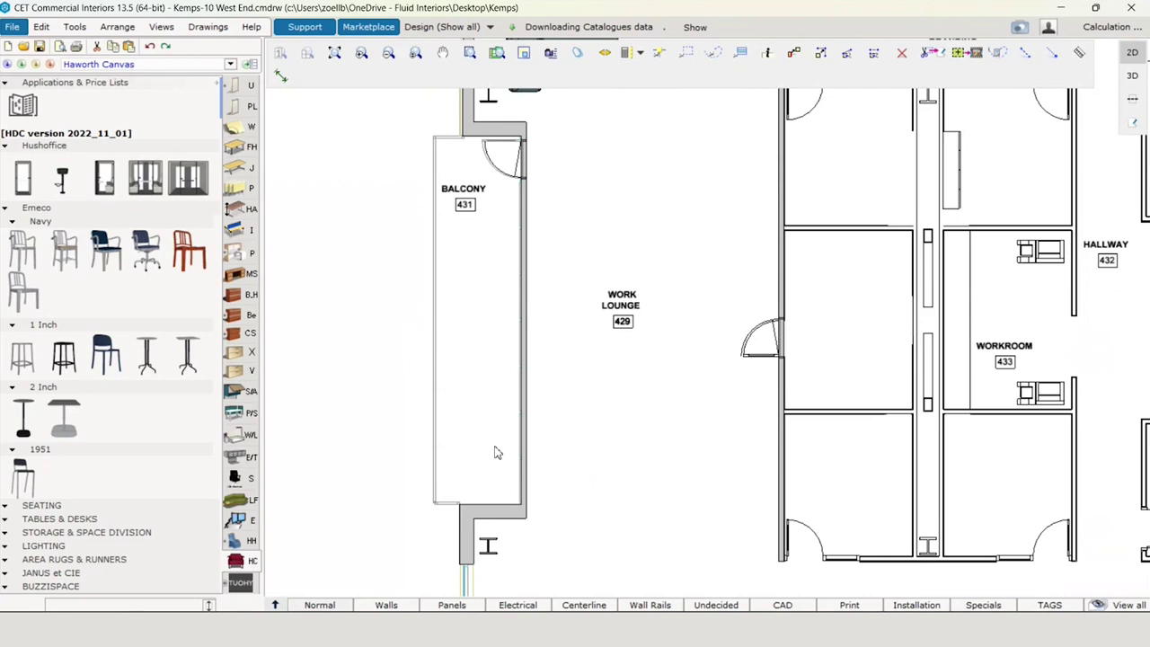
pyautogui.scroll(-1, 609, 381)
pyautogui.moveTo(608, 372); pyautogui.dragTo(566, 412, button='middle')
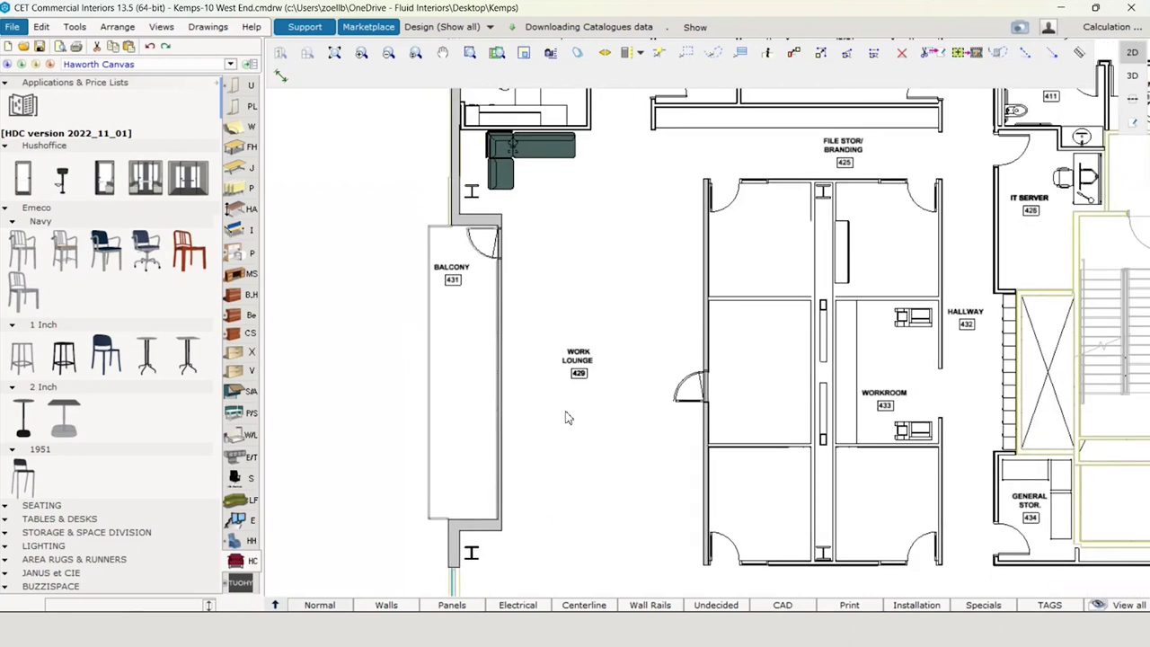
pyautogui.moveTo(571, 253); pyautogui.dragTo(534, 218, button='middle')
pyautogui.scroll(4, 526, 256)
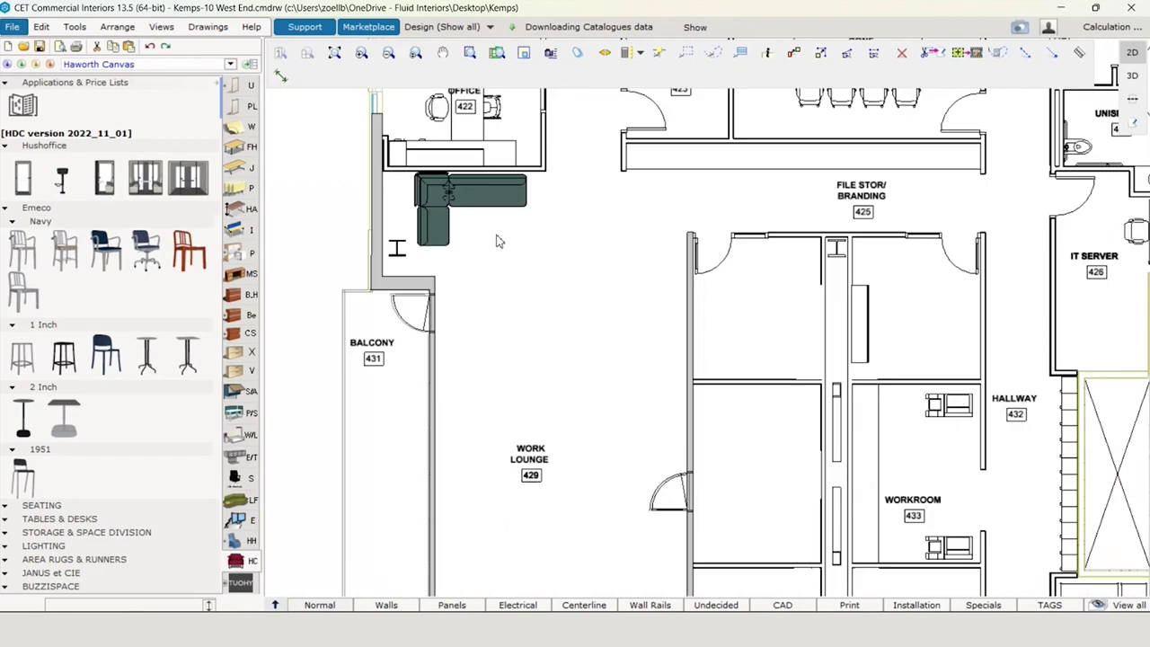
pyautogui.scroll(-5, 155, 417)
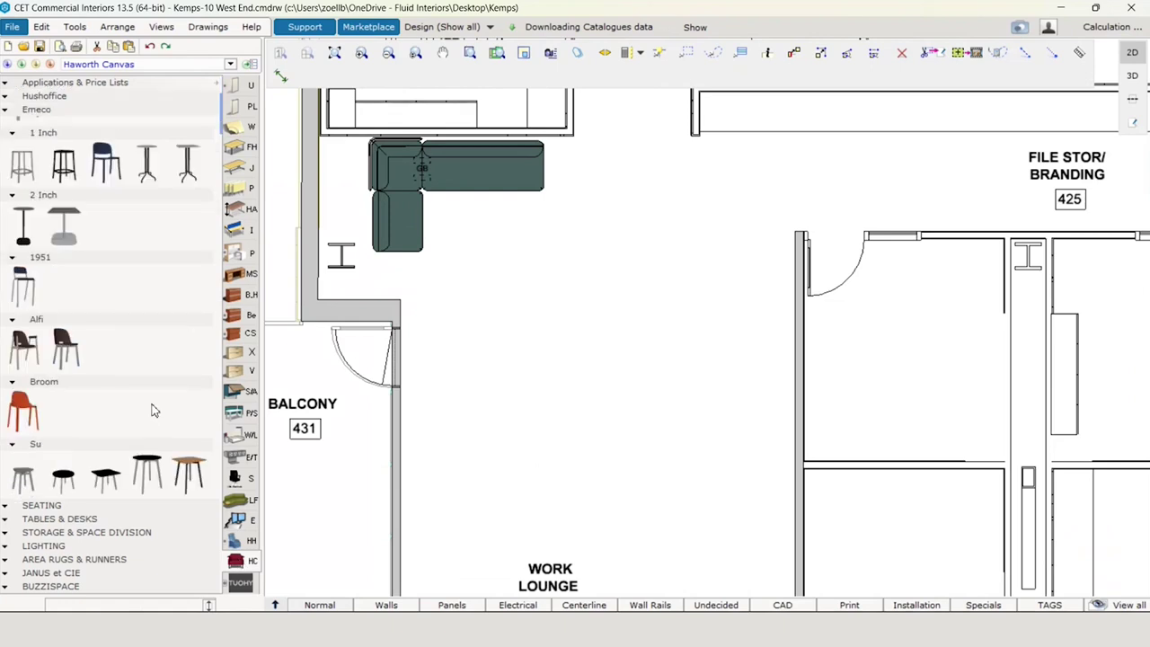
pyautogui.scroll(-6, 156, 404)
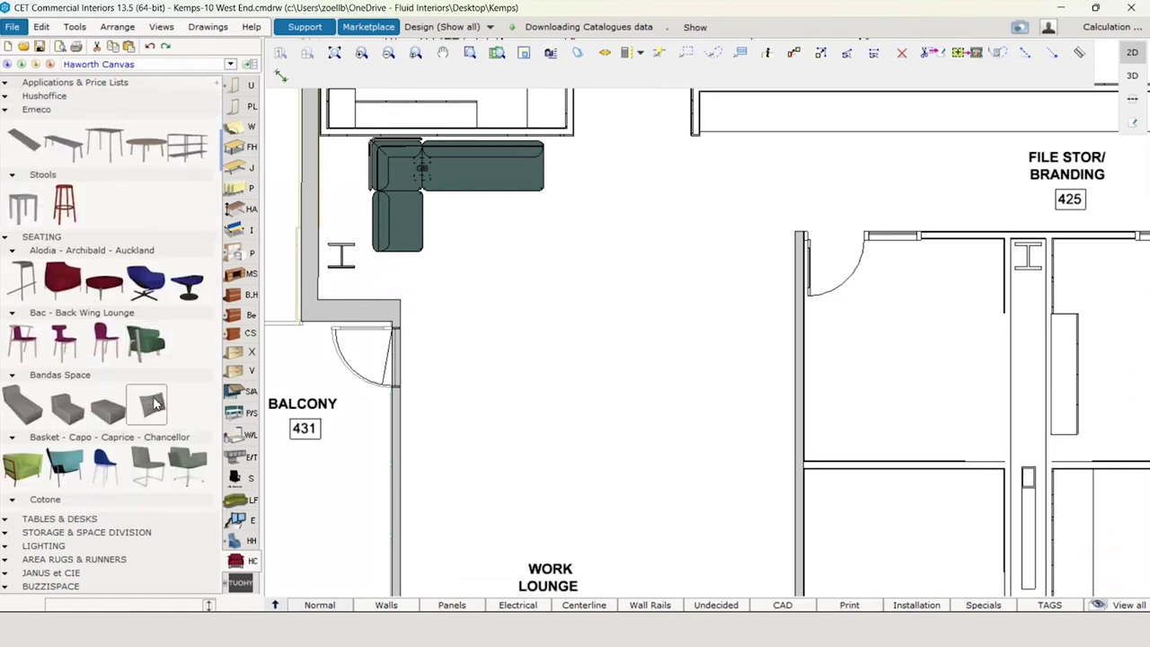
pyautogui.scroll(-8, 158, 397)
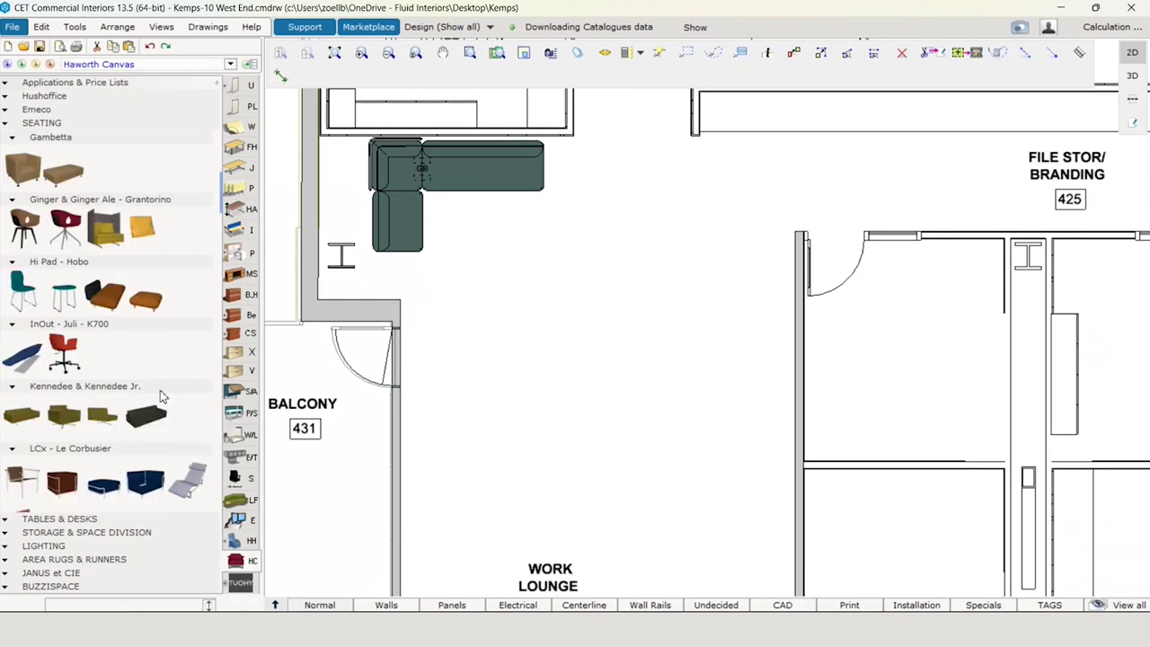
pyautogui.scroll(-1, 163, 395)
pyautogui.click(146, 364)
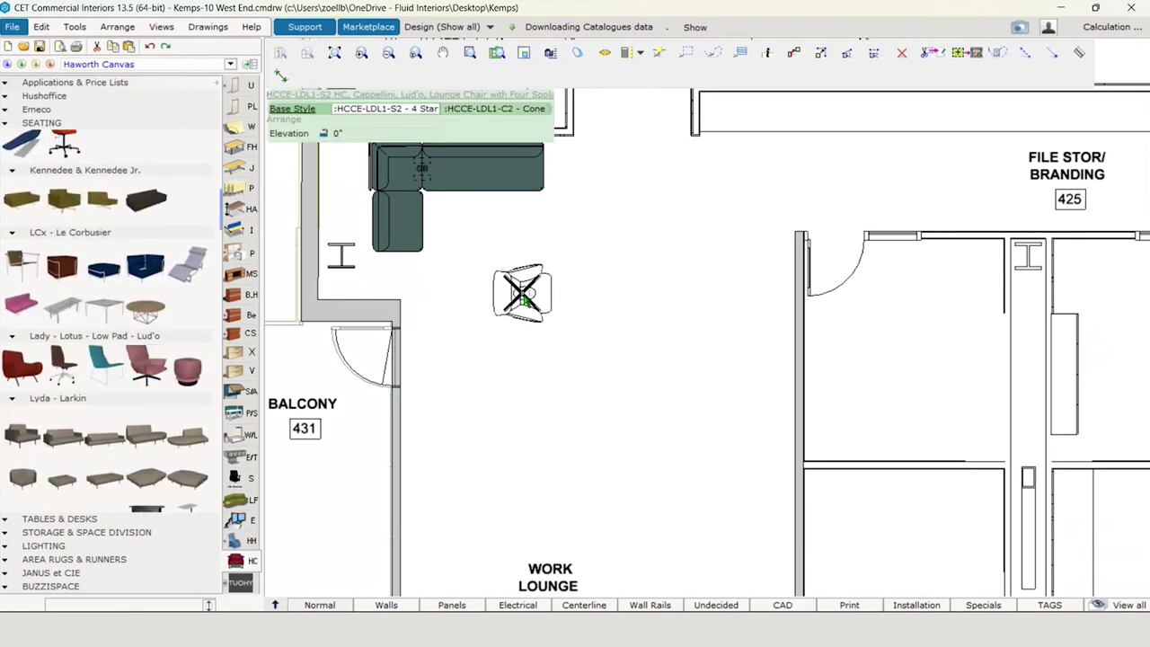
pyautogui.press('Escape')
# Step: Place two angled Cappellini Newood lounge chairs side by side southeast of the L-shaped sofa, facing it
pyautogui.scroll(-10, 162, 407)
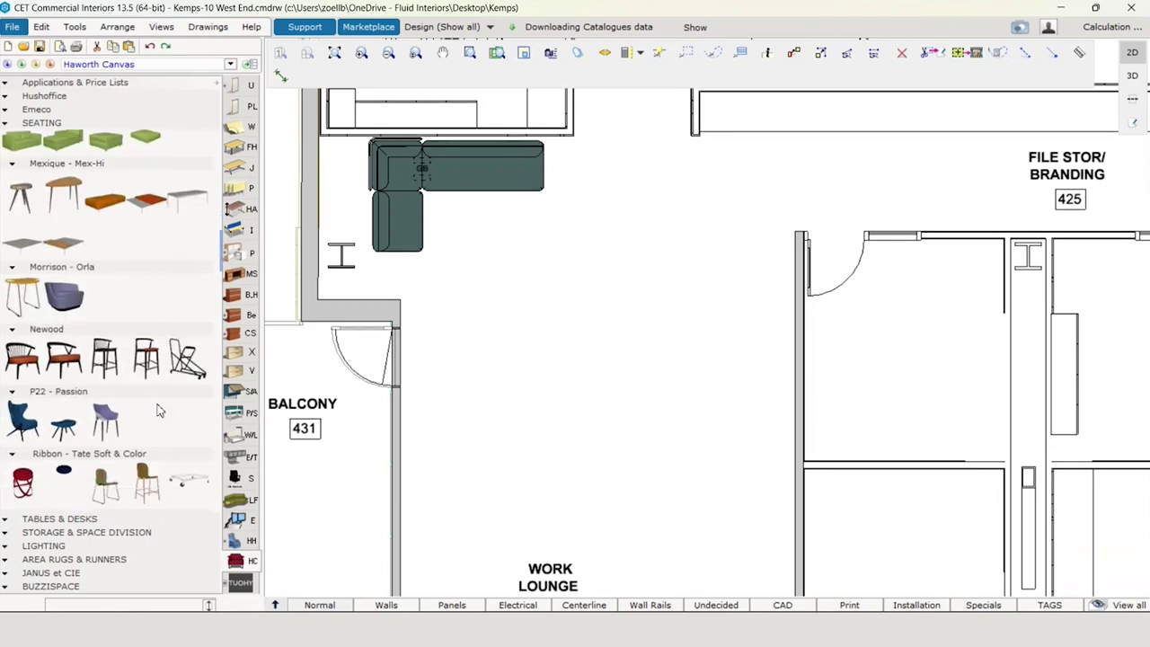
pyautogui.scroll(-1, 157, 411)
pyautogui.click(63, 334)
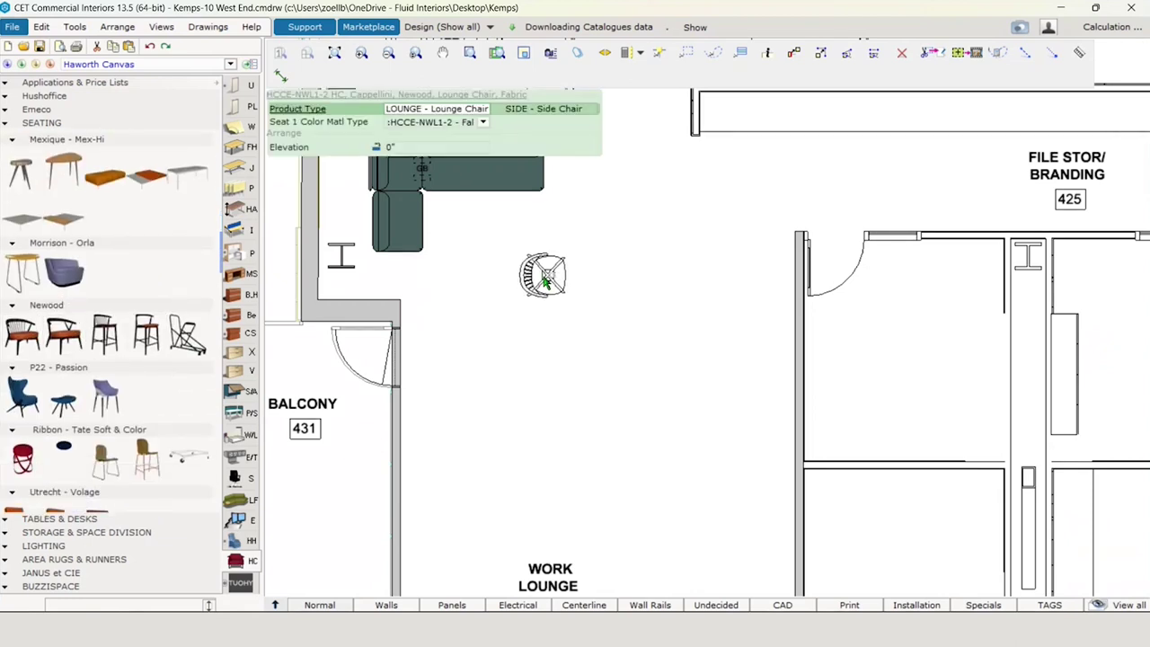
pyautogui.click(544, 279)
pyautogui.moveTo(481, 296); pyautogui.dragTo(481, 252)
# Step: Place a Cappellini Bong occasional table between the two Newood lounge chairs
pyautogui.scroll(-2, 569, 380)
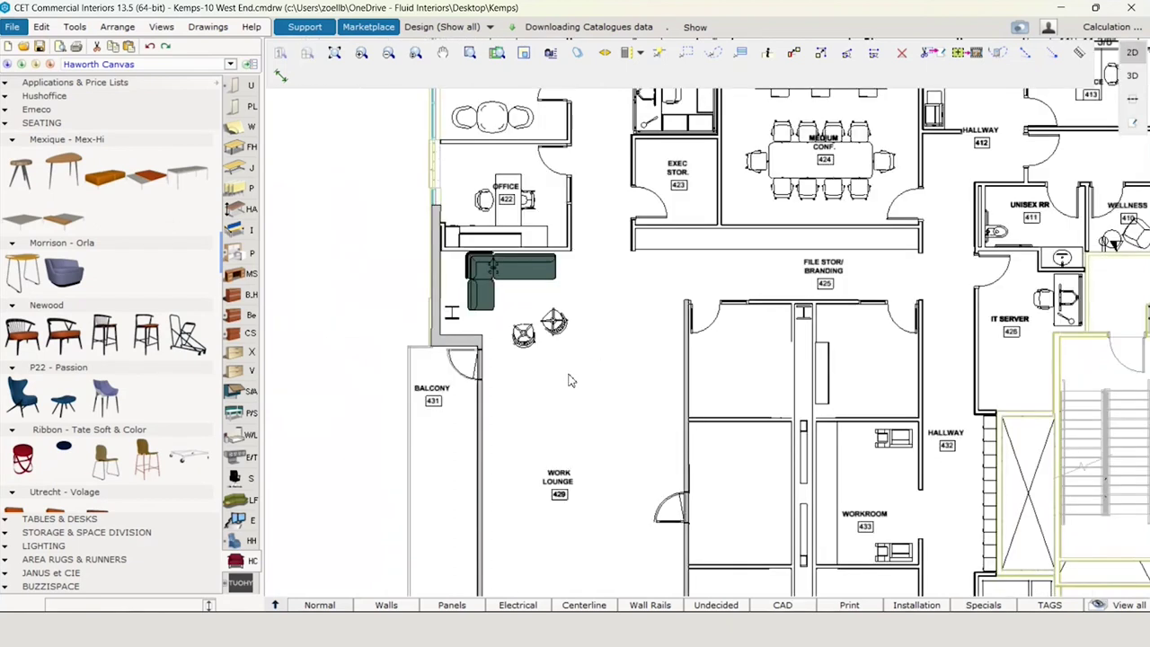
pyautogui.moveTo(562, 333); pyautogui.dragTo(554, 267, button='middle')
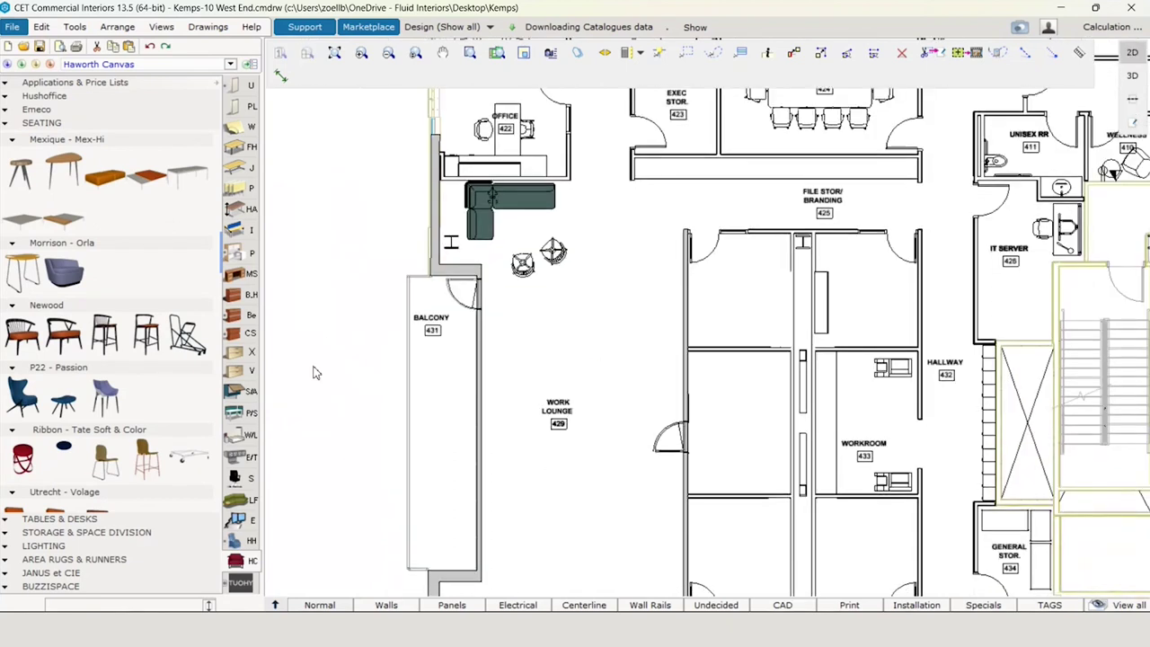
pyautogui.scroll(-7, 117, 360)
pyautogui.click(146, 350)
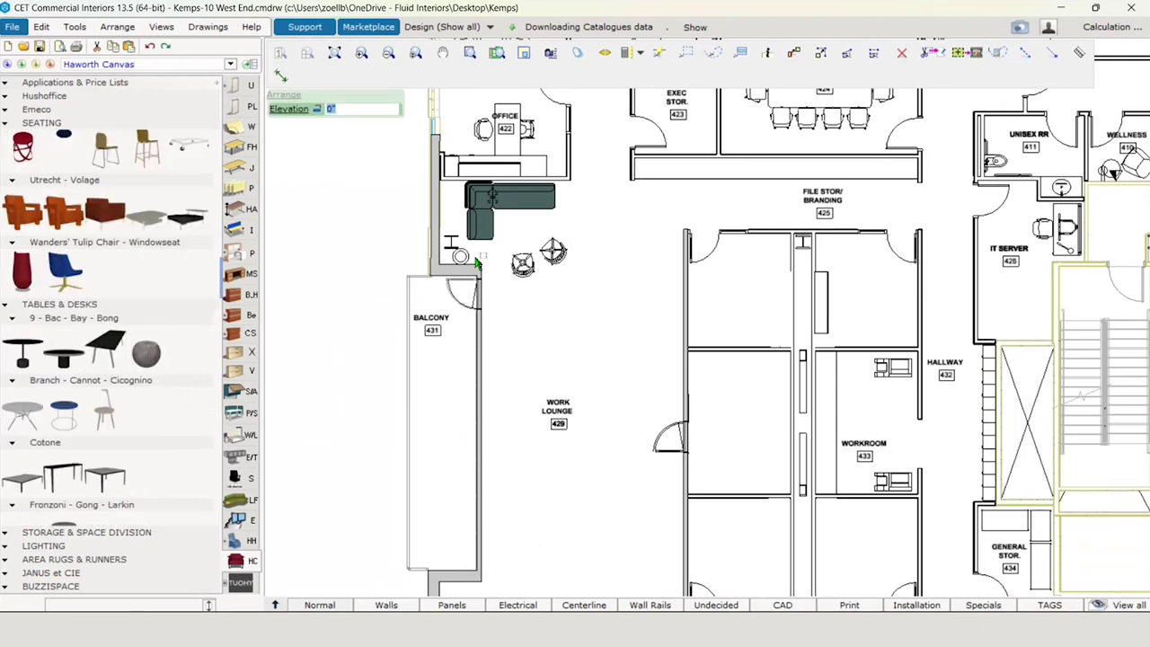
pyautogui.scroll(3, 535, 264)
pyautogui.click(548, 263)
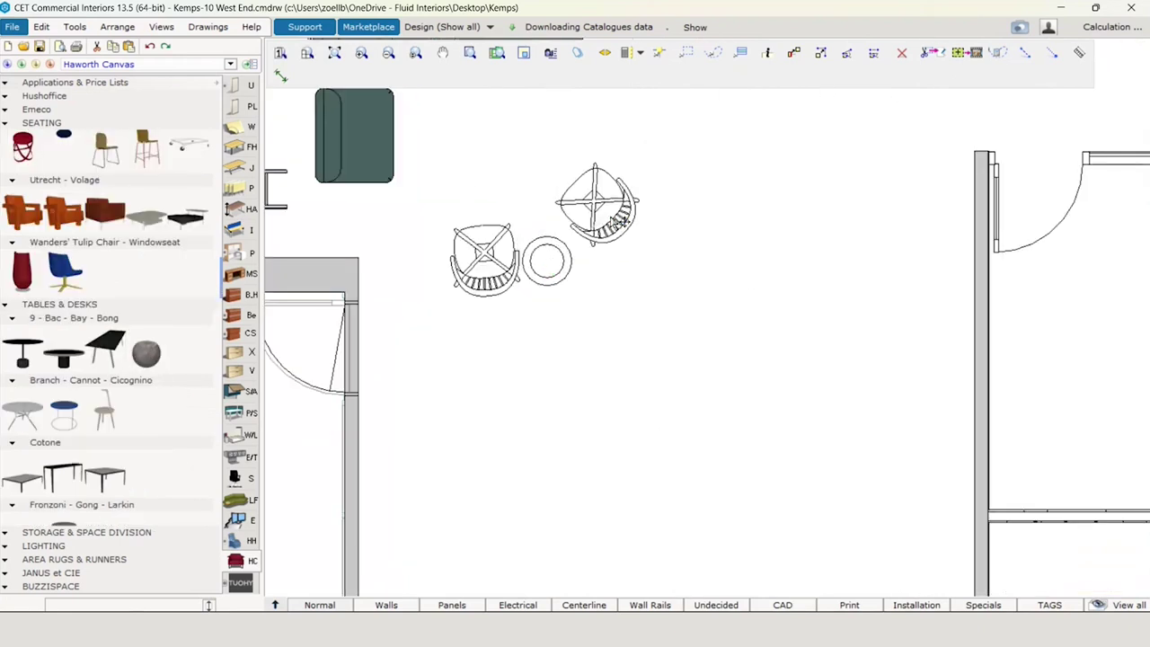
# Step: Nudge the two lounge chairs and the Bong table closer together into a tight, evenly spaced group
pyautogui.click(616, 221)
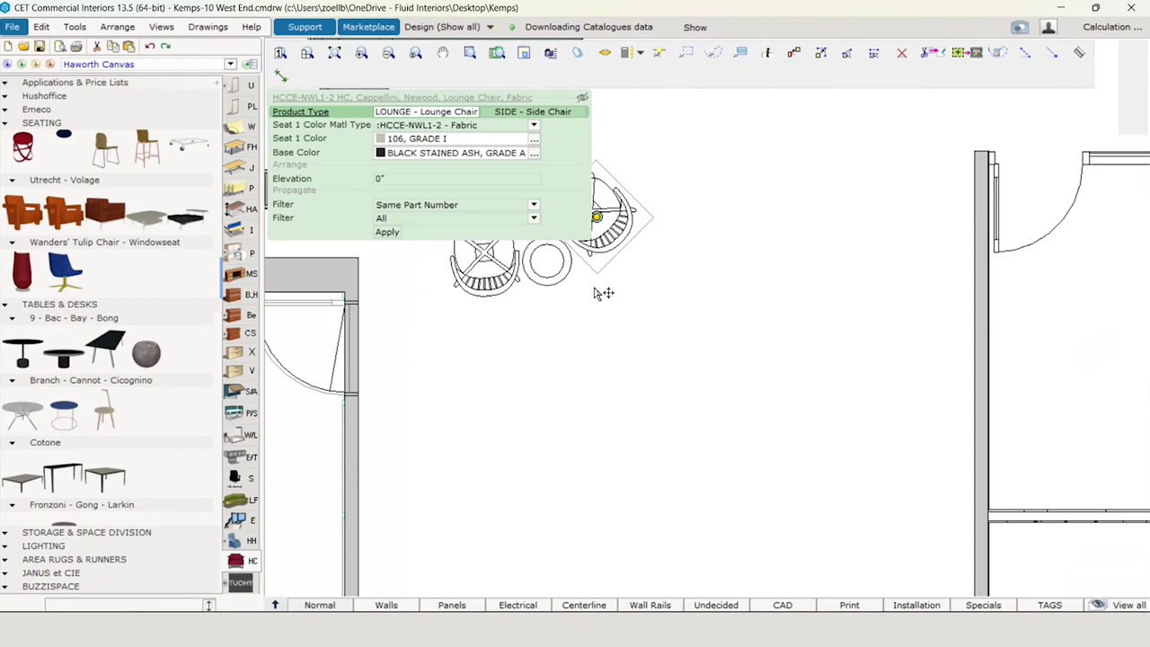
pyautogui.scroll(-3, 602, 293)
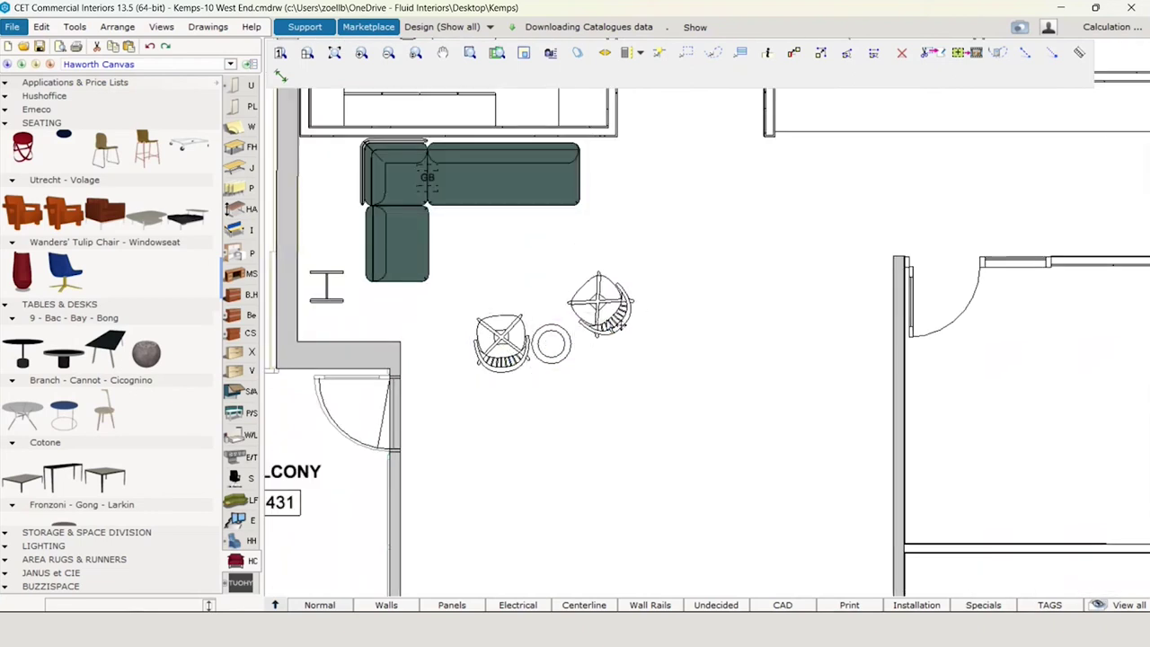
pyautogui.click(557, 351)
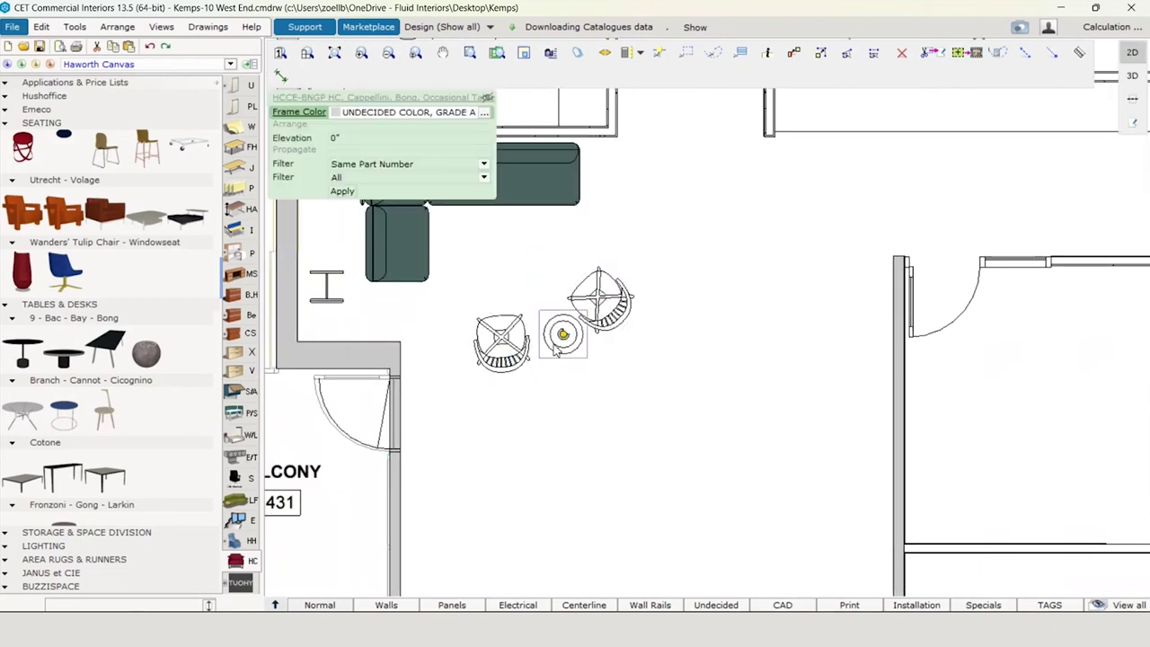
pyautogui.click(519, 353)
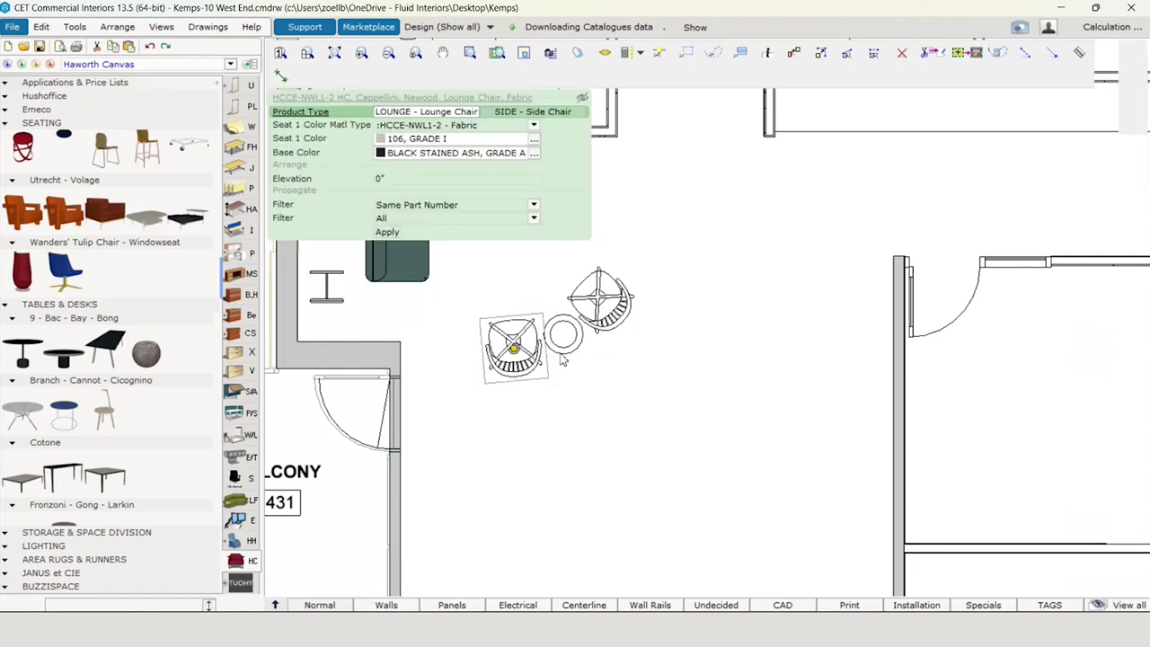
pyautogui.click(632, 349)
# Step: Place a round Cassina 9 large occasional table in the open space between the L-shaped sofa and the lounge chairs
pyautogui.scroll(-5, 637, 349)
pyautogui.moveTo(655, 404); pyautogui.dragTo(611, 315, button='middle')
pyautogui.scroll(1, 610, 317)
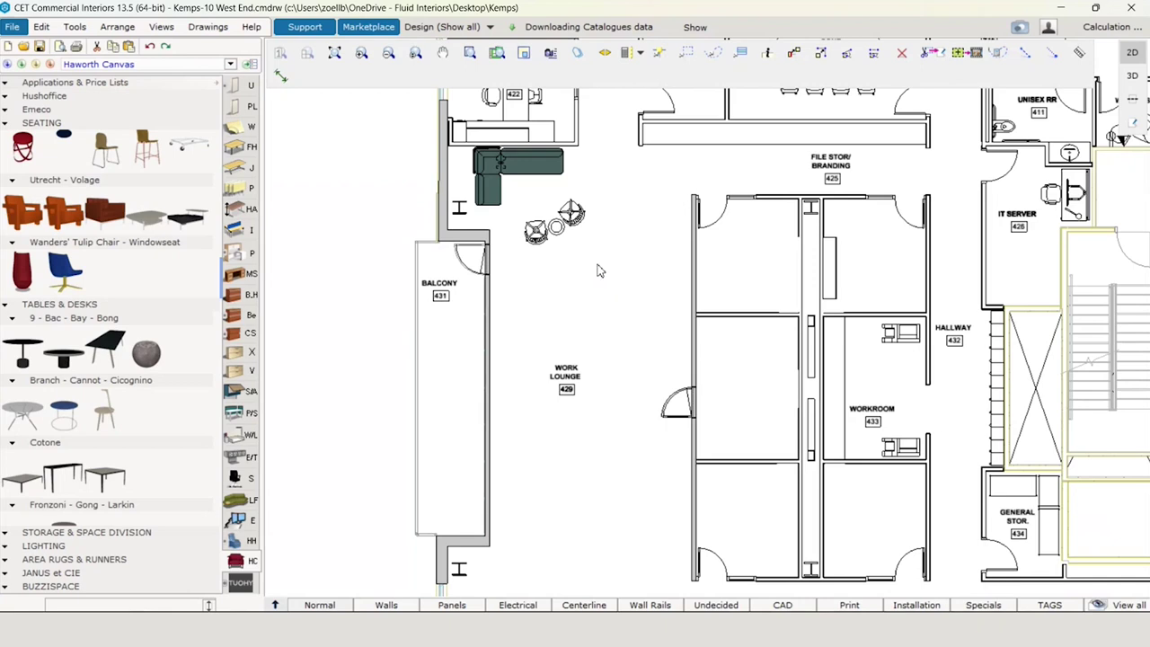
pyautogui.moveTo(593, 270); pyautogui.dragTo(593, 282, button='middle')
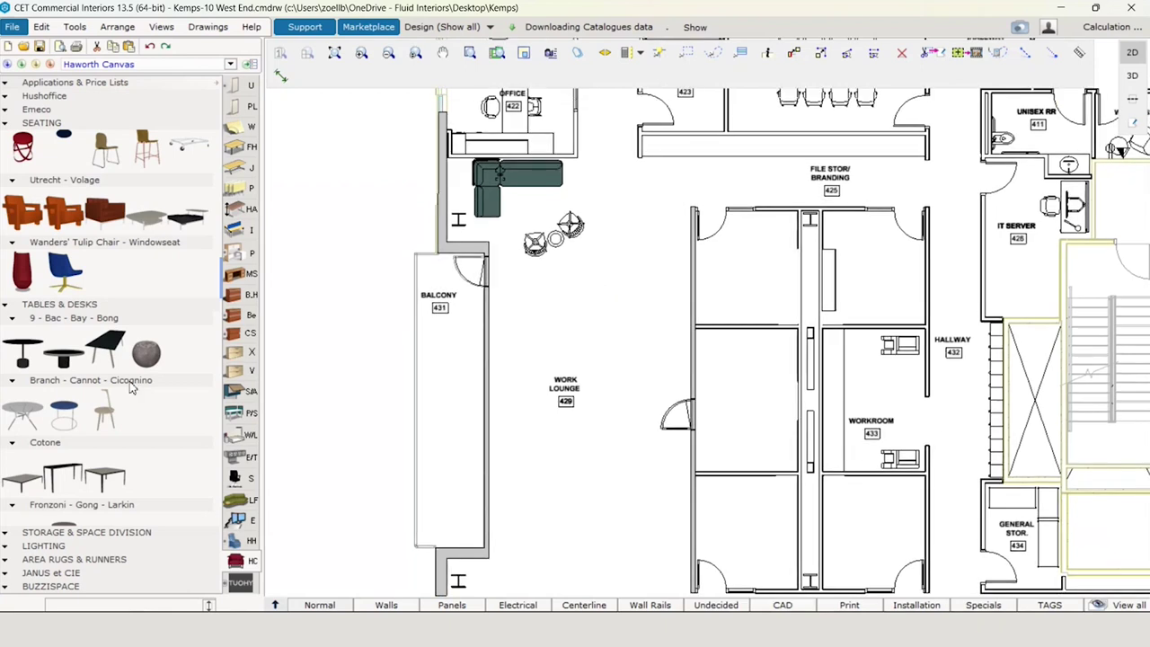
pyautogui.click(140, 358)
pyautogui.scroll(2, 537, 213)
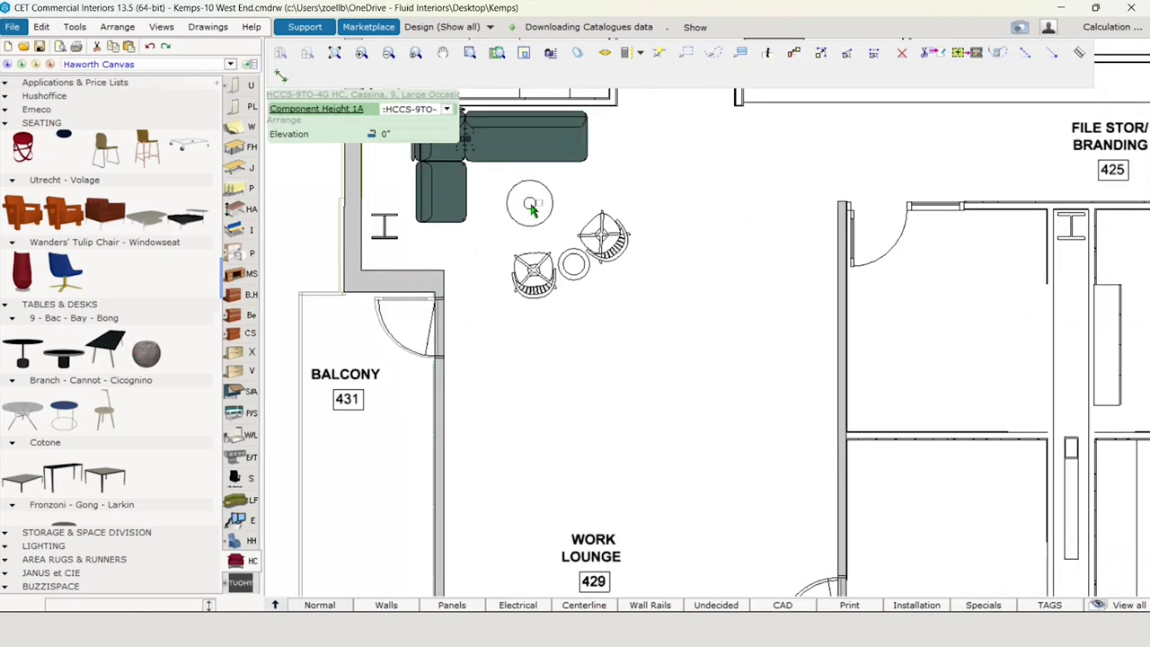
pyautogui.click(528, 204)
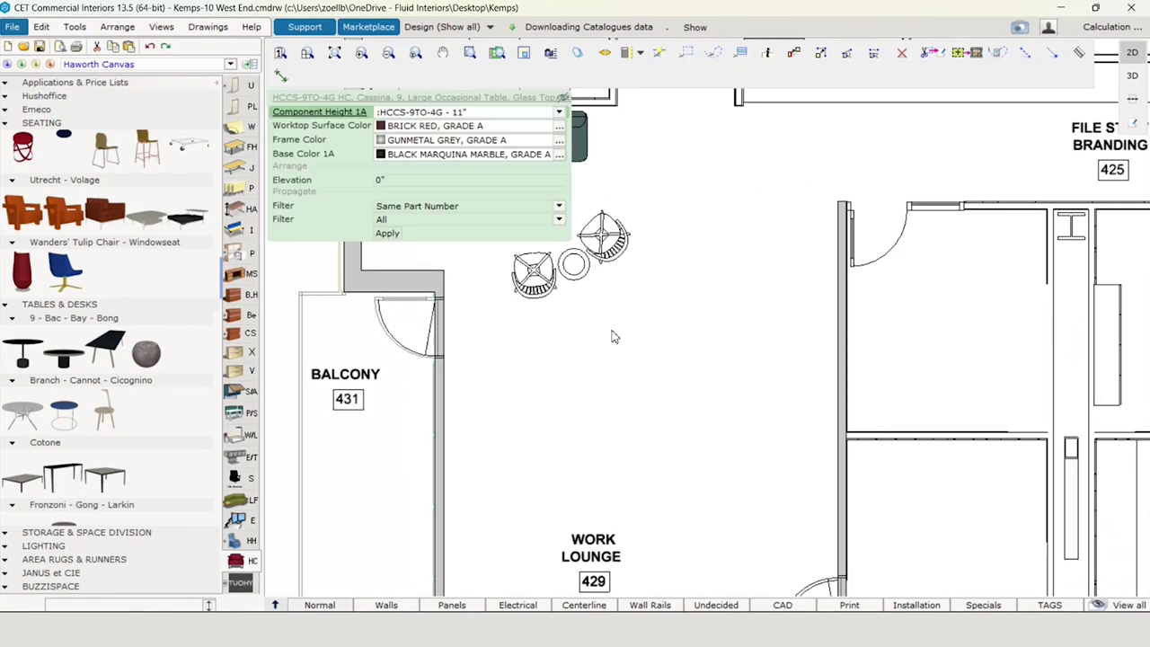
# Step: Lay a rectangular area rug under the lounge seating group, around the round Cassina table
pyautogui.scroll(-8, 156, 453)
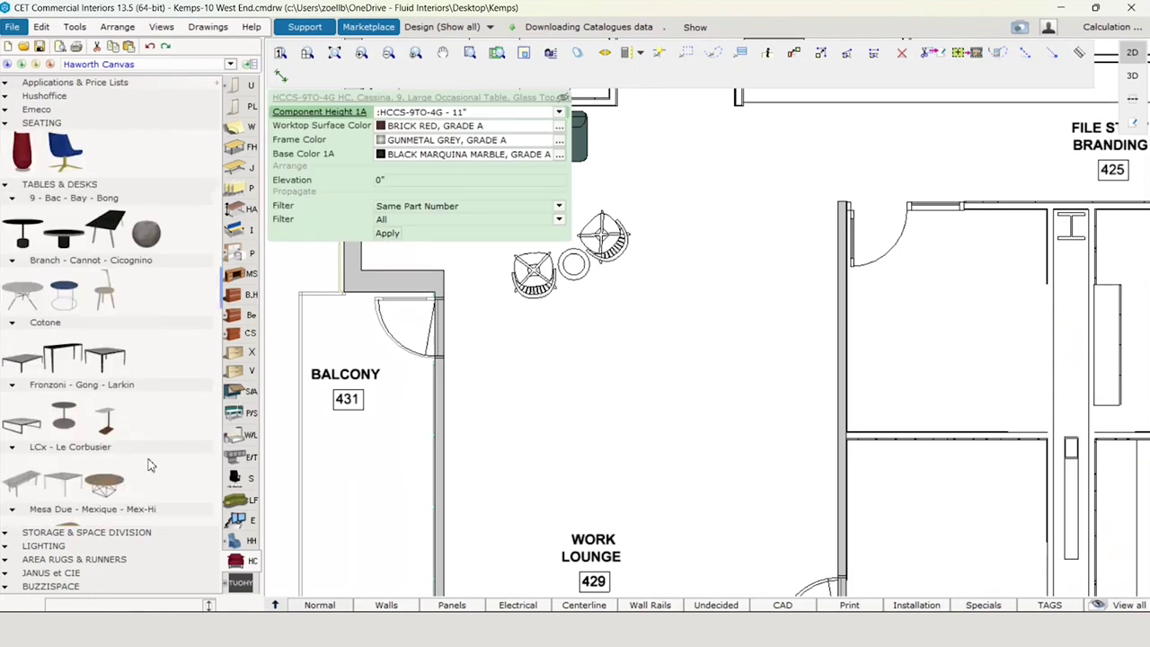
pyautogui.scroll(-5, 156, 453)
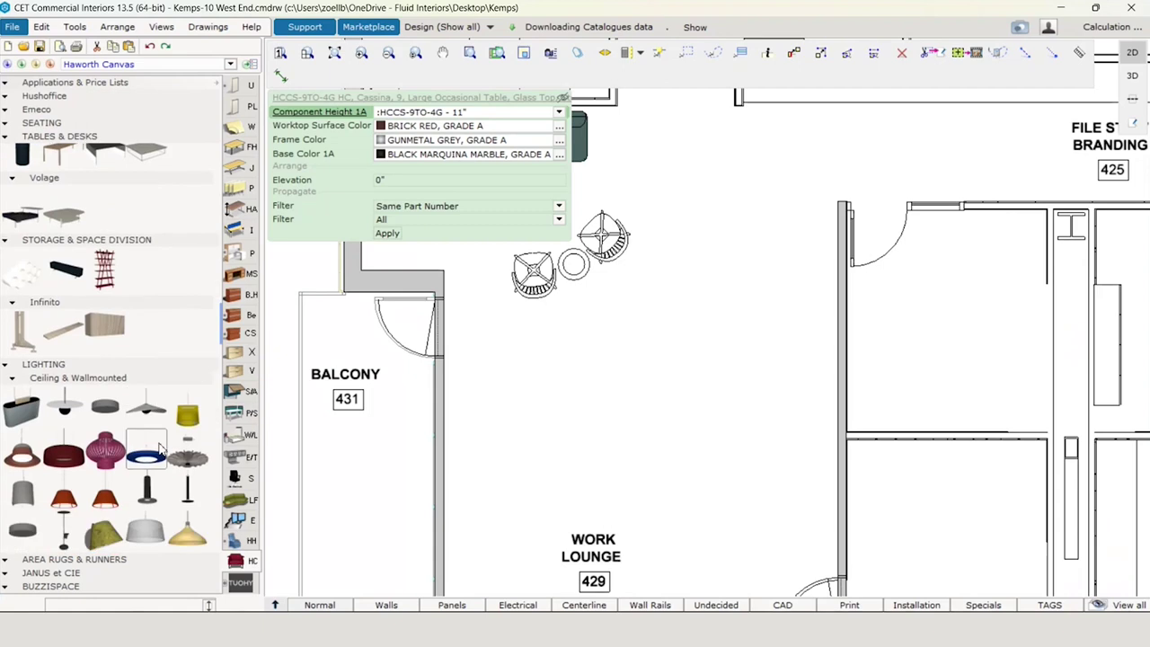
pyautogui.scroll(-6, 162, 446)
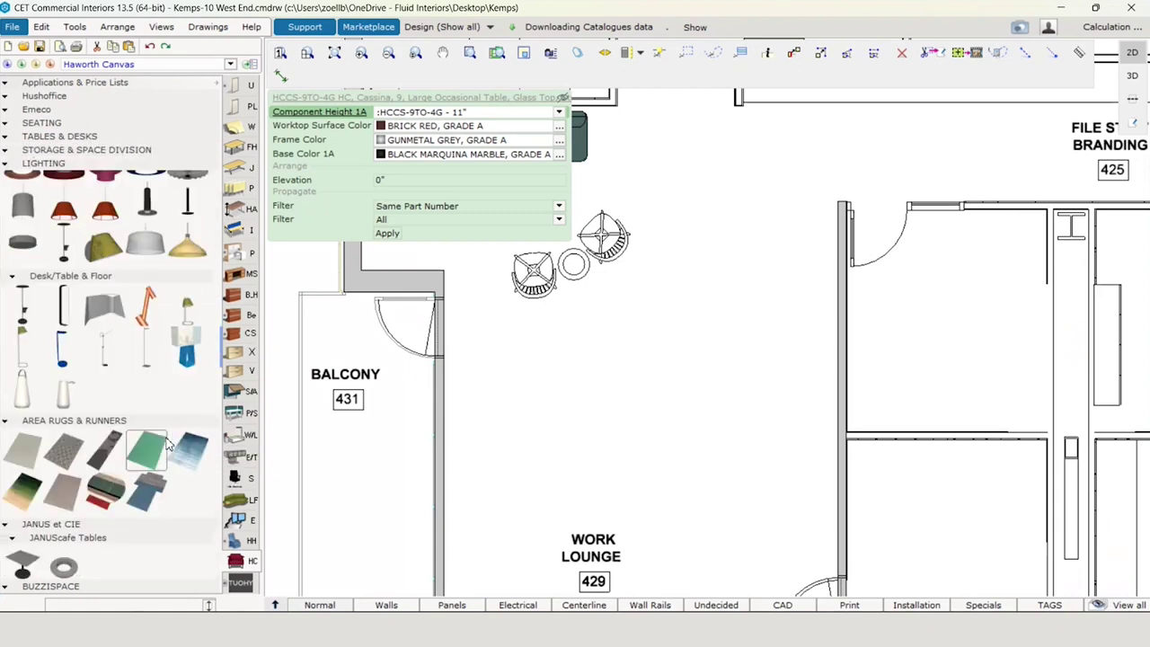
pyautogui.click(30, 452)
pyautogui.moveTo(546, 344); pyautogui.dragTo(556, 362, button='middle')
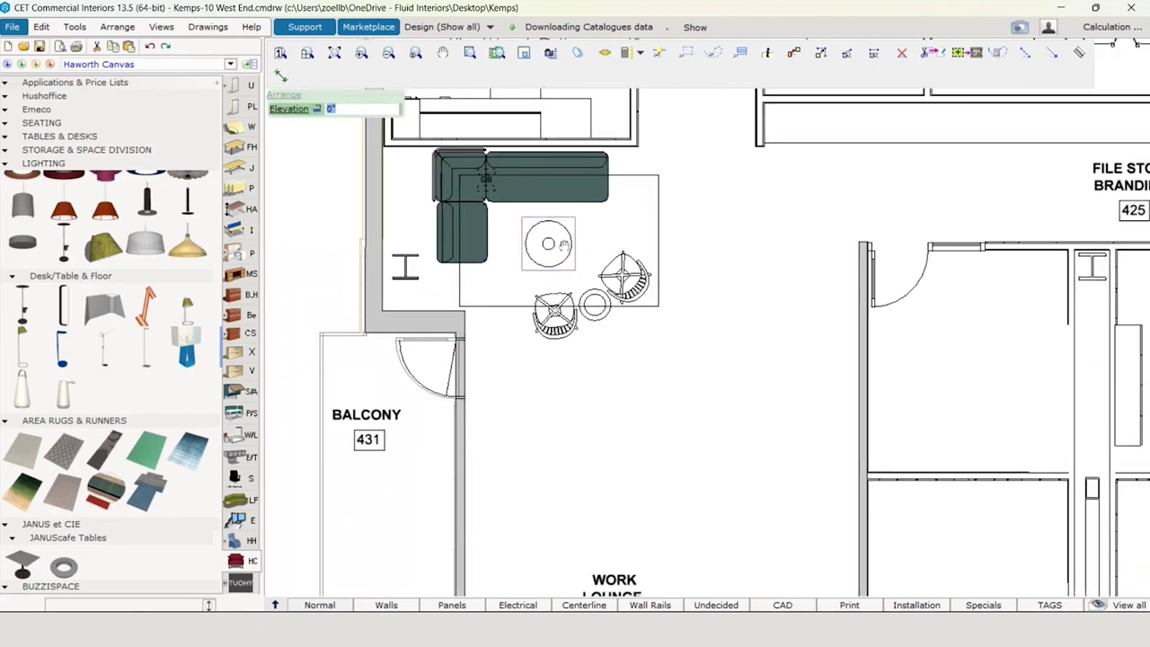
pyautogui.click(563, 243)
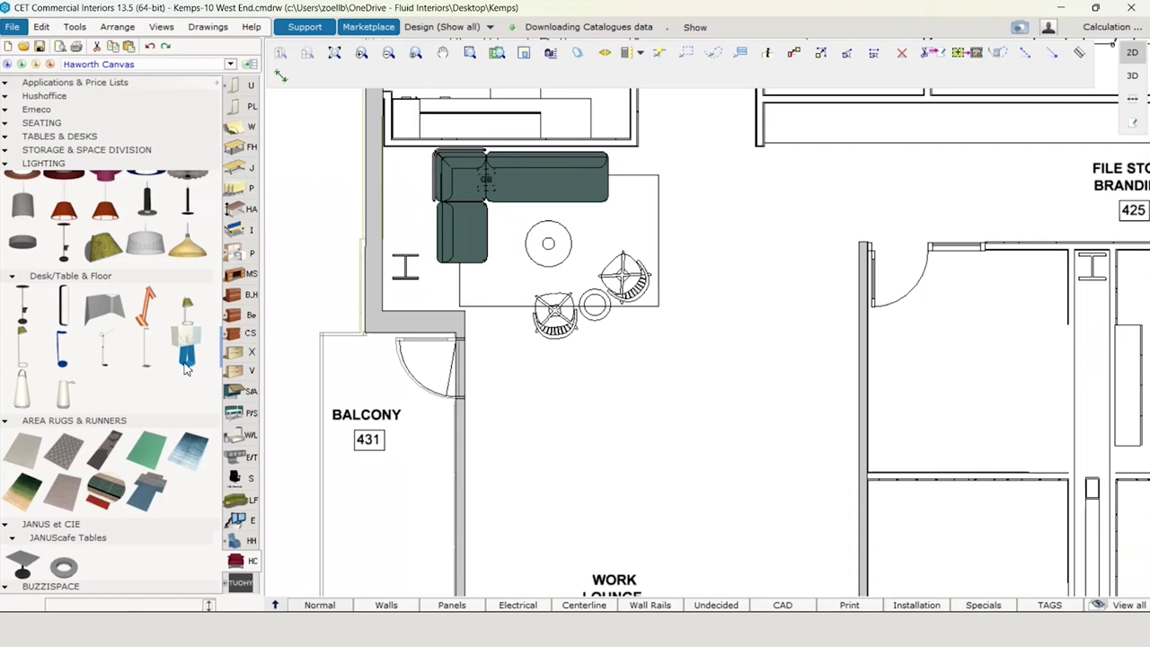
# Step: Place a Pablo Designs Tube Top light of the floor type, angled, just south of the one-seat sofa
pyautogui.click(186, 364)
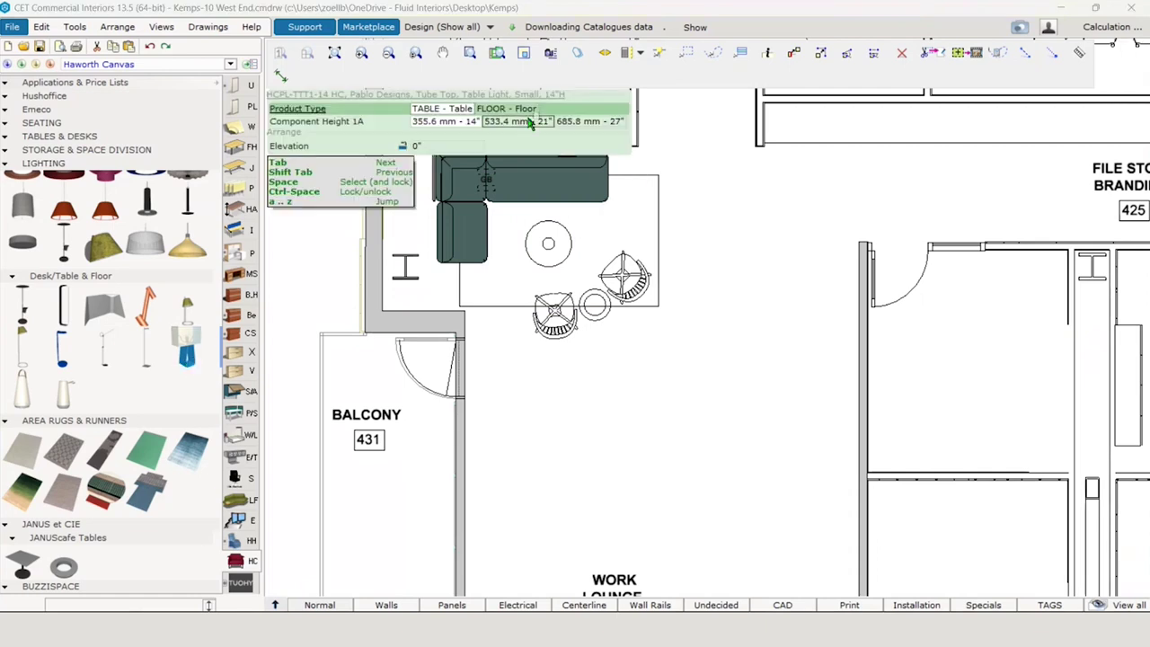
pyautogui.click(506, 109)
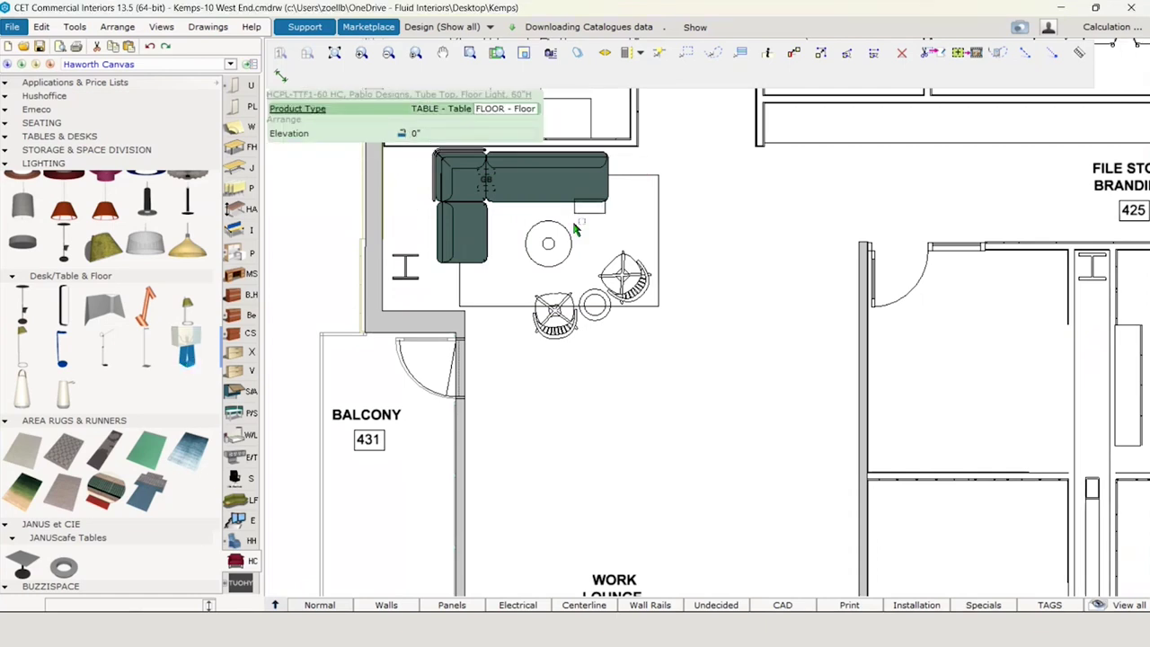
pyautogui.click(442, 291)
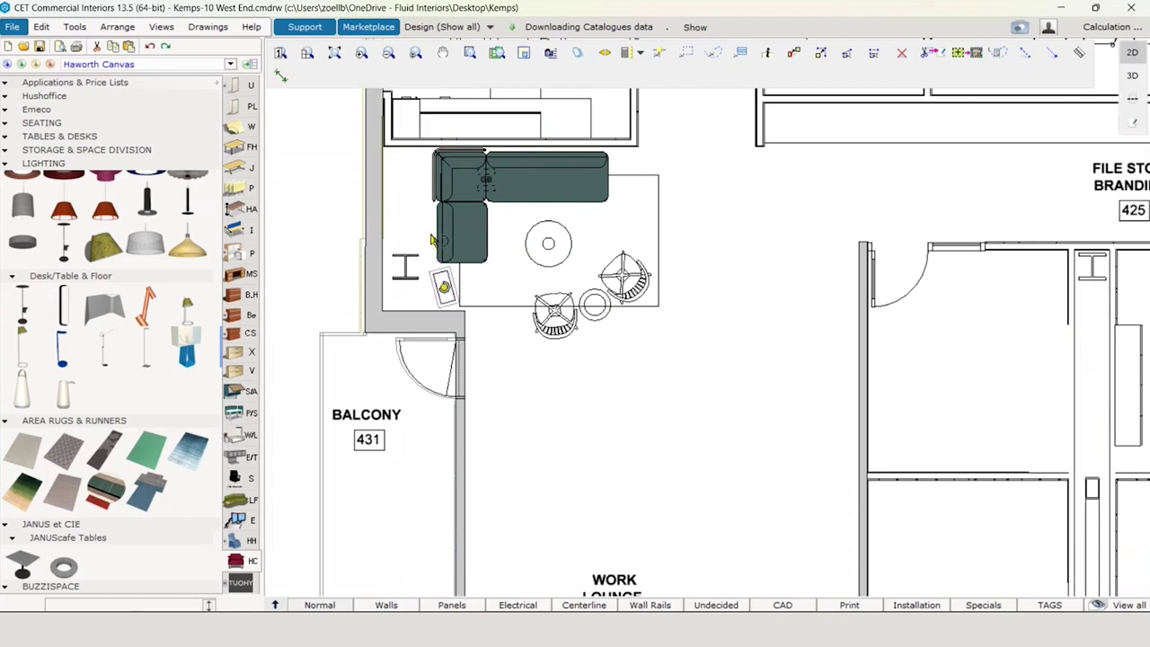
# Step: Open the CET plants and flowers library and place a large potted plant at the two-seat sofa's east end
pyautogui.click(22, 64)
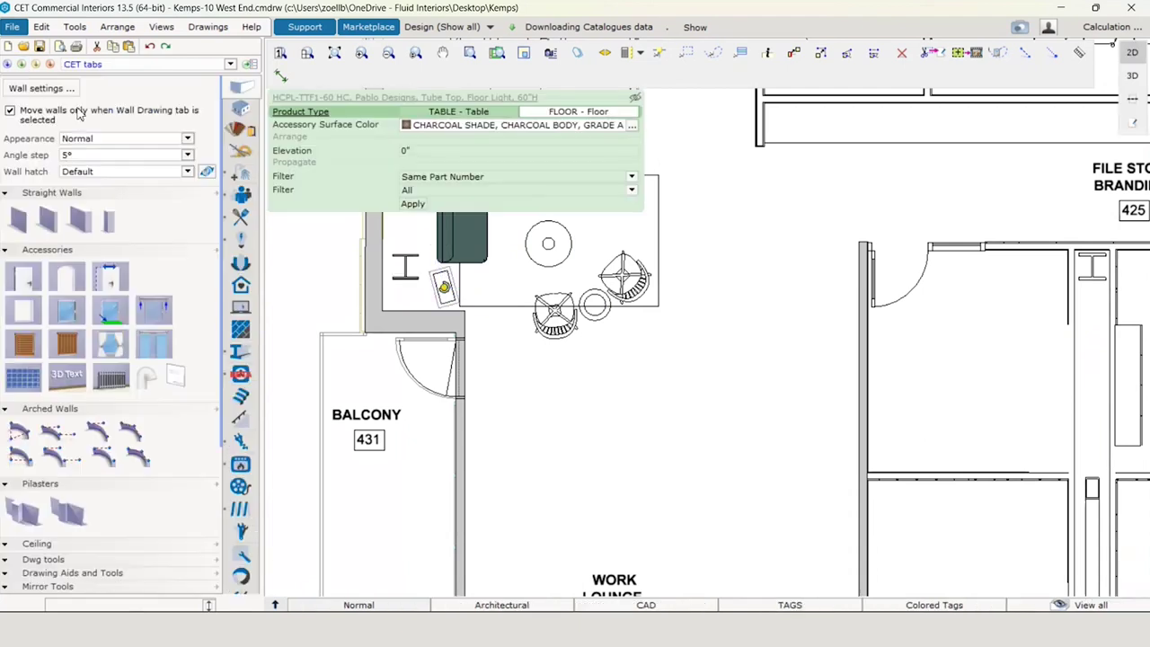
pyautogui.click(241, 263)
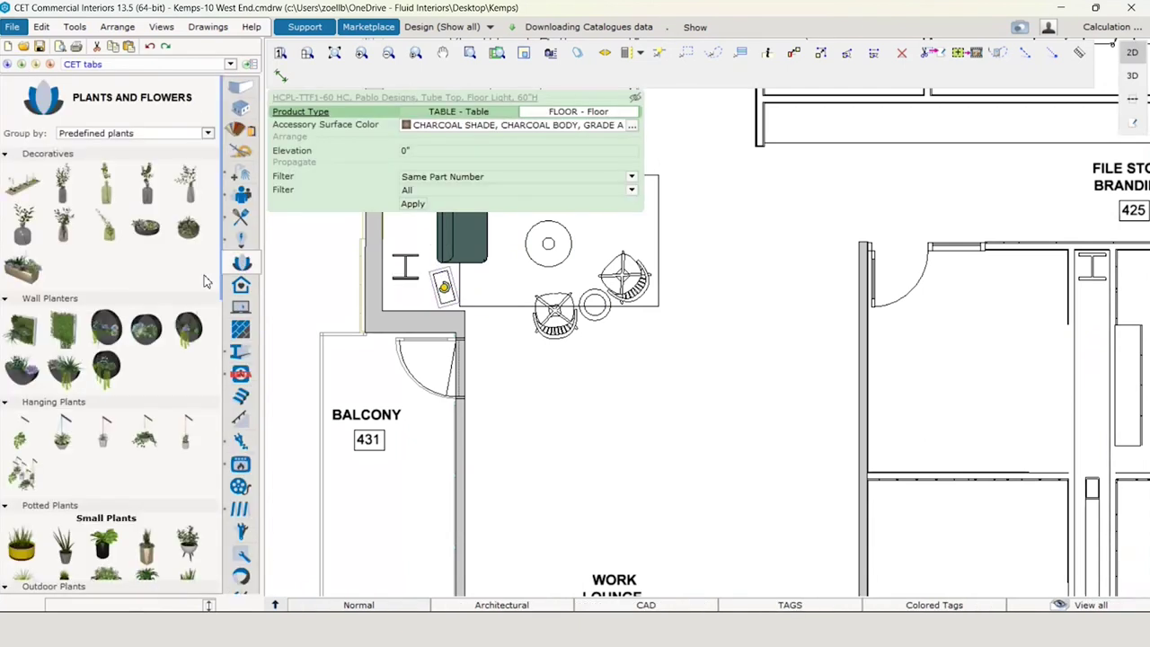
pyautogui.scroll(-5, 135, 360)
pyautogui.scroll(-4, 187, 429)
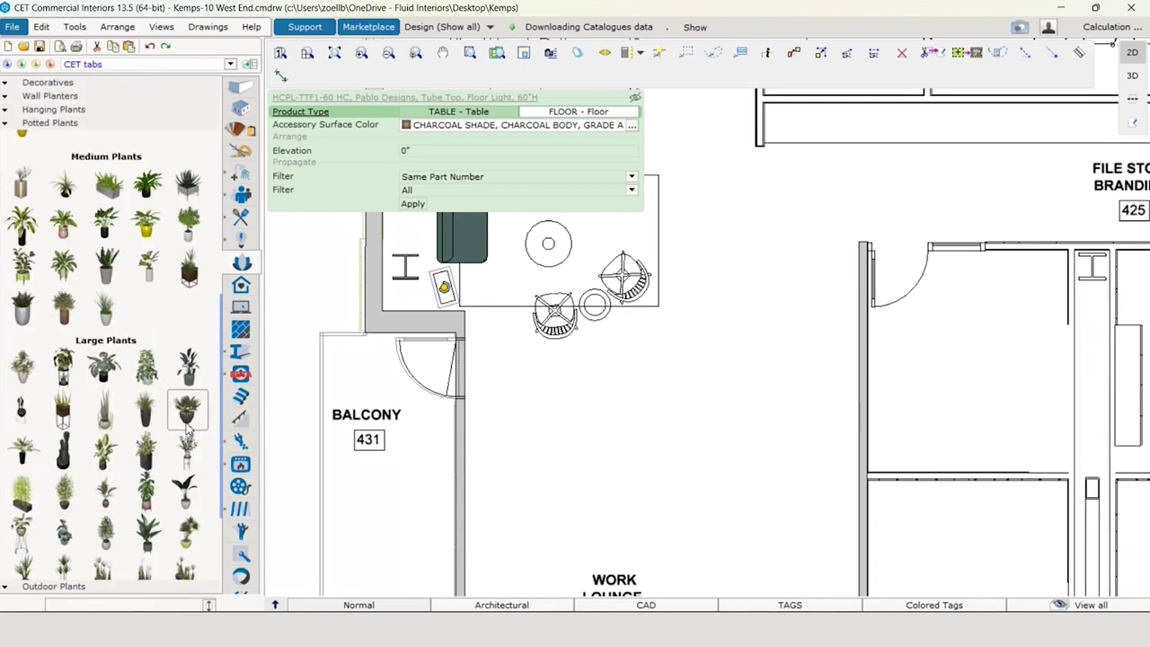
pyautogui.moveTo(187, 420)
pyautogui.mouseDown()
pyautogui.moveTo(552, 270)
pyautogui.moveTo(560, 328)
pyautogui.moveTo(636, 231)
pyautogui.mouseUp()
# Step: Set the plant's pot material to C15 - Paint - Black
pyautogui.click(497, 164)
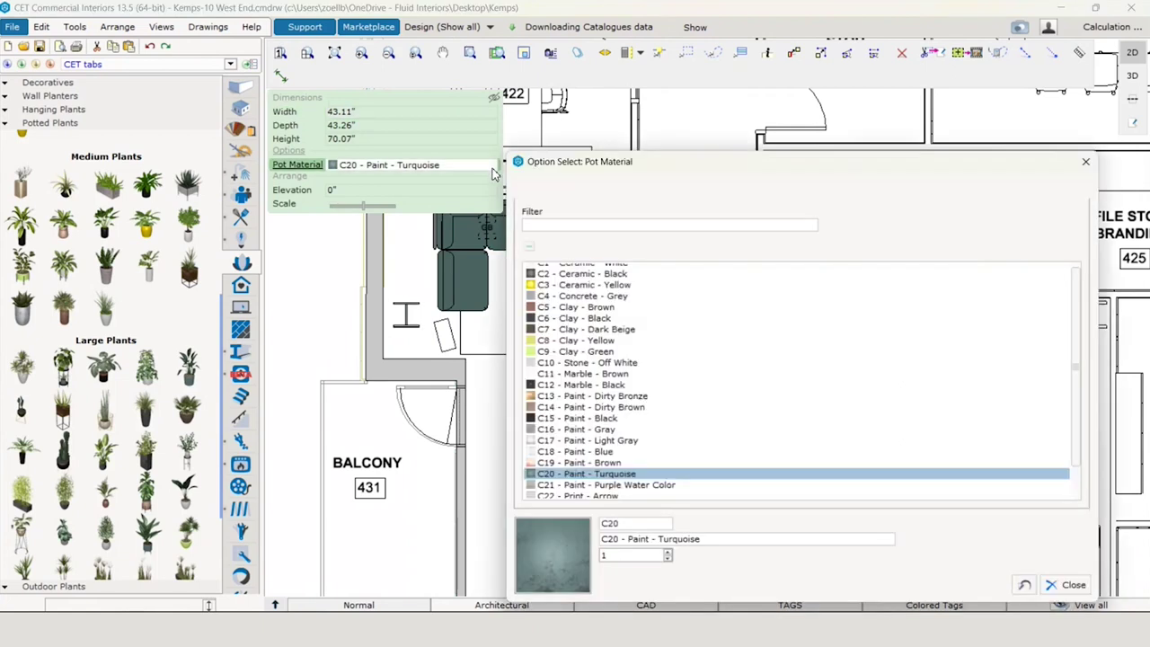
pyautogui.click(557, 419)
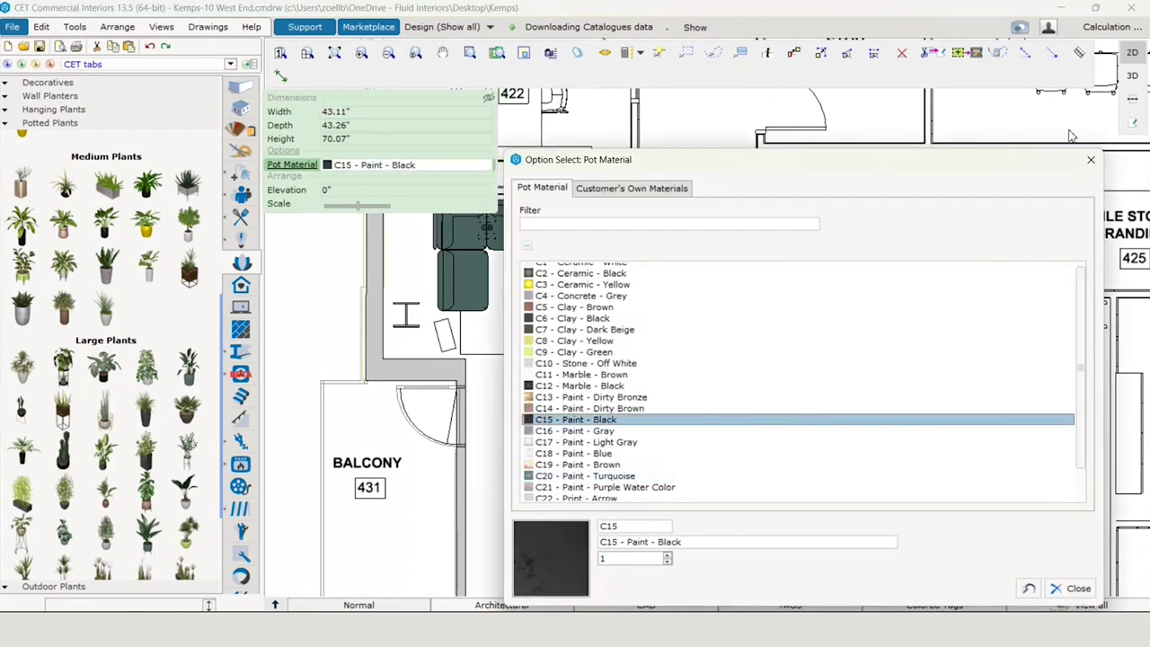
pyautogui.click(1091, 160)
# Step: Select the bracket-shaped outline standing outside the building and move it onto the outer edge of Balcony 431
pyautogui.scroll(-5, 731, 385)
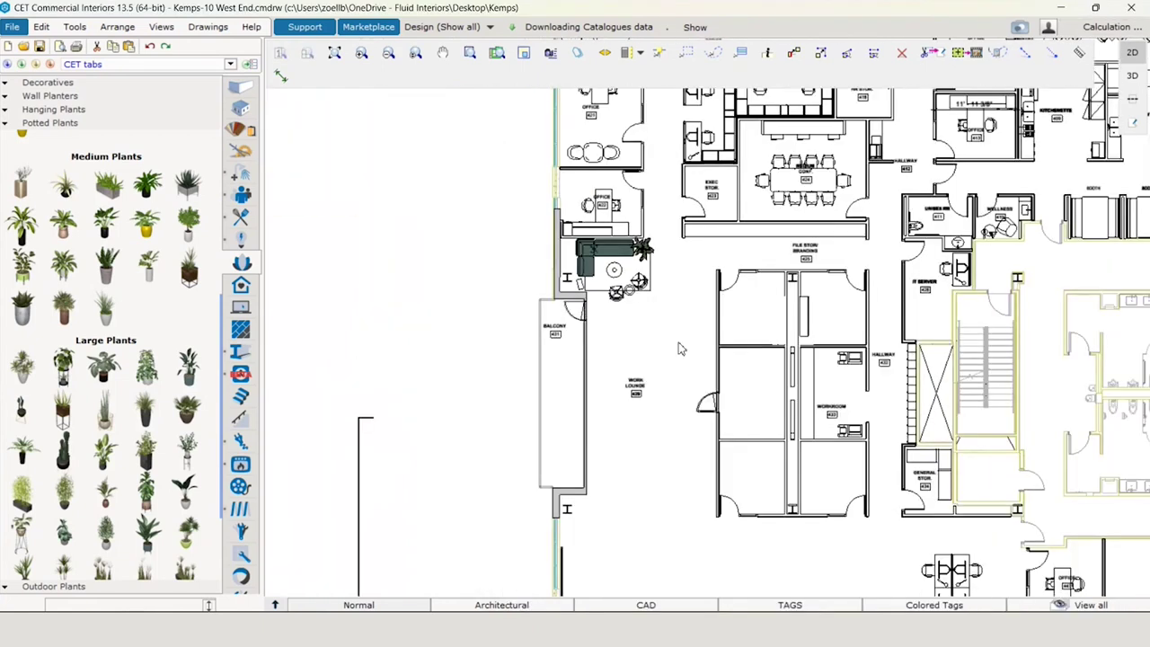
pyautogui.moveTo(684, 365); pyautogui.dragTo(672, 336, button='middle')
pyautogui.click(687, 54)
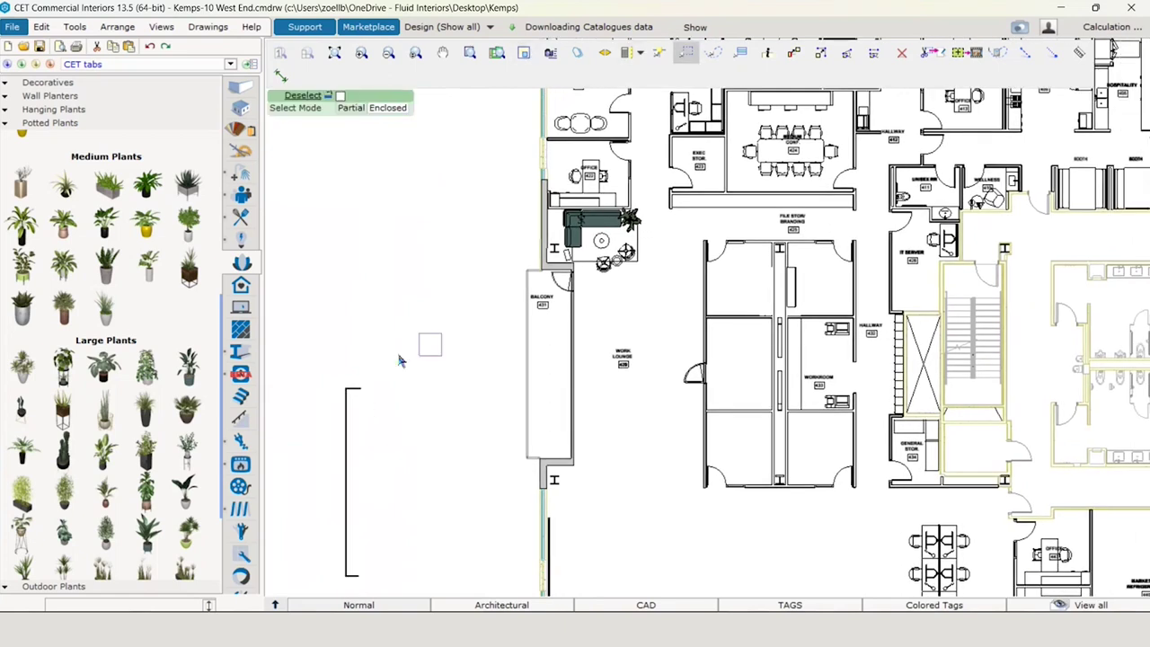
pyautogui.moveTo(336, 362); pyautogui.dragTo(368, 285, button='middle')
pyautogui.moveTo(368, 284); pyautogui.dragTo(676, 329)
pyautogui.press('Escape')
pyautogui.scroll(2, 353, 452)
pyautogui.click(672, 369)
pyautogui.scroll(-2, 852, 314)
pyautogui.moveTo(852, 314); pyautogui.dragTo(720, 442, button='middle')
pyautogui.scroll(3, 730, 376)
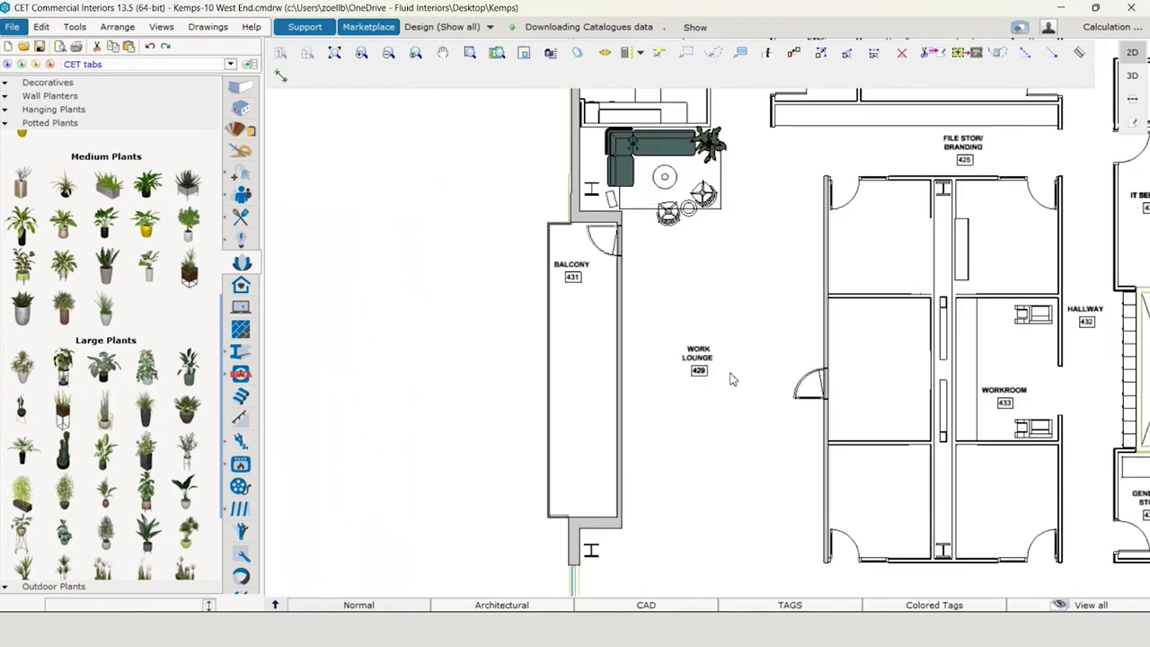
# Step: Move the dark outline at Balcony 431's northwest corner slightly north so its short leg meets the balcony's outer north edge
pyautogui.scroll(3, 555, 198)
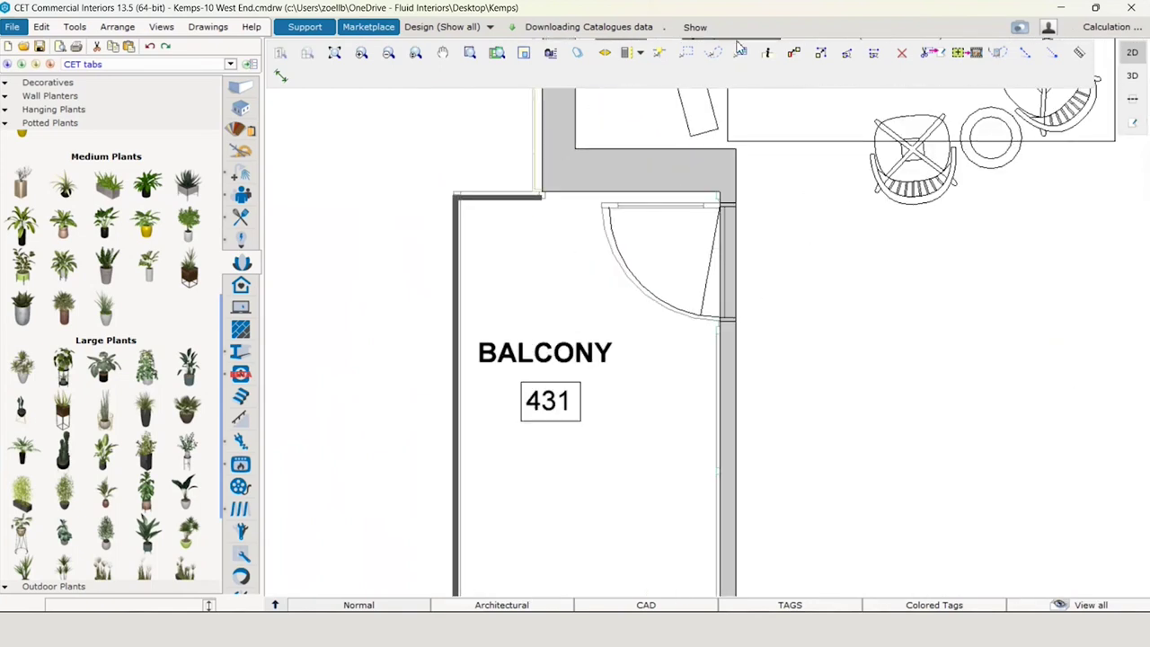
pyautogui.click(685, 52)
pyautogui.scroll(-3, 539, 220)
pyautogui.moveTo(528, 199); pyautogui.dragTo(559, 597)
pyautogui.scroll(5, 559, 225)
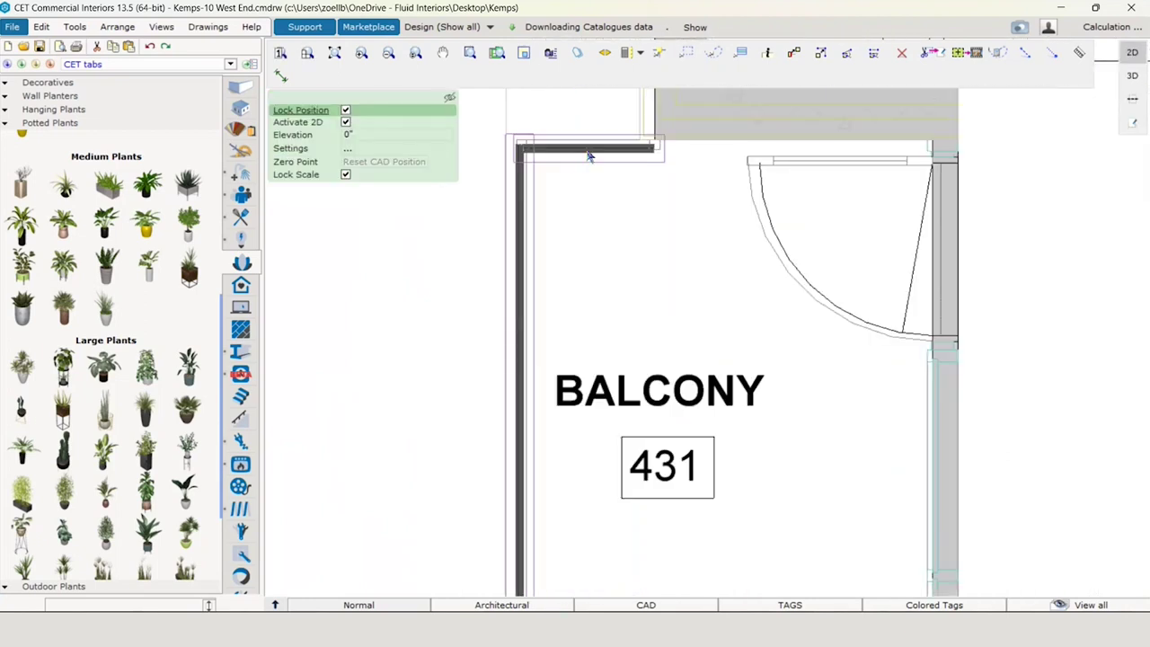
pyautogui.moveTo(589, 156)
pyautogui.mouseDown(button='middle')
pyautogui.moveTo(591, 139)
pyautogui.moveTo(593, 152)
pyautogui.mouseUp(button='middle')
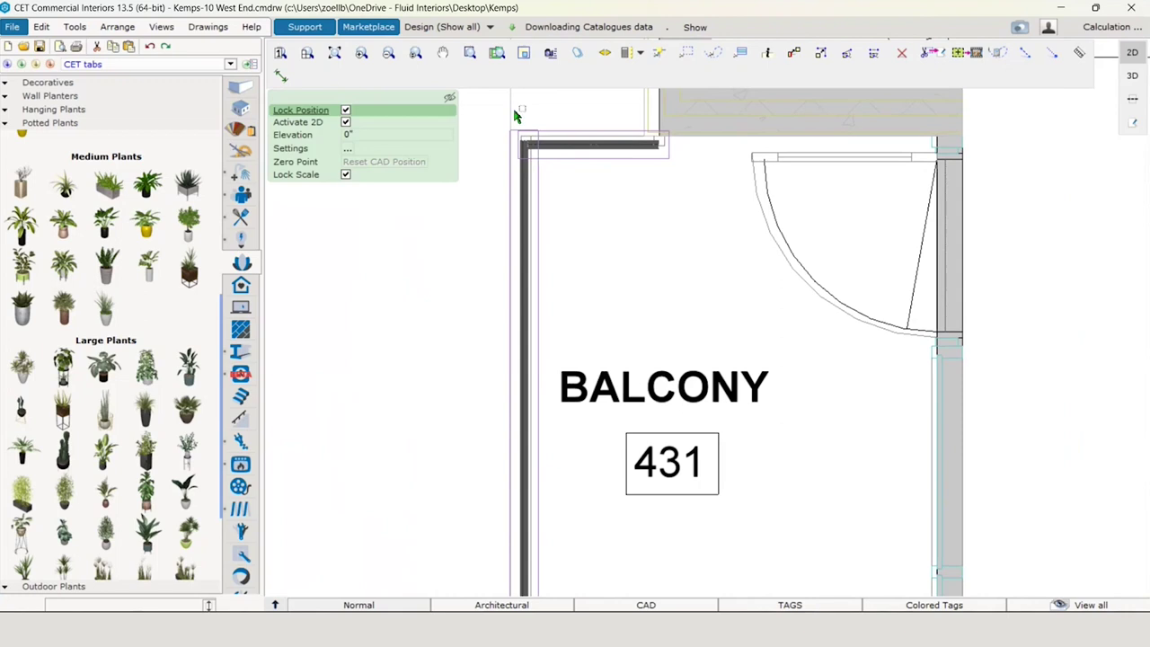
pyautogui.moveTo(528, 197); pyautogui.dragTo(523, 182, button='middle')
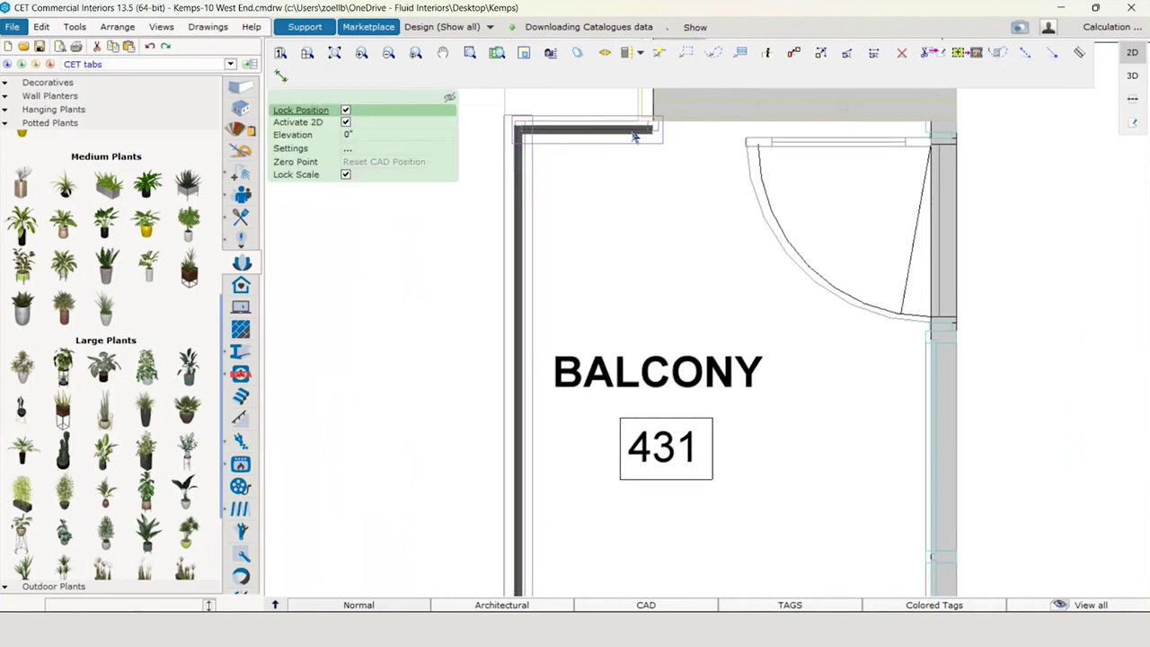
pyautogui.moveTo(635, 134); pyautogui.dragTo(621, 136, button='middle')
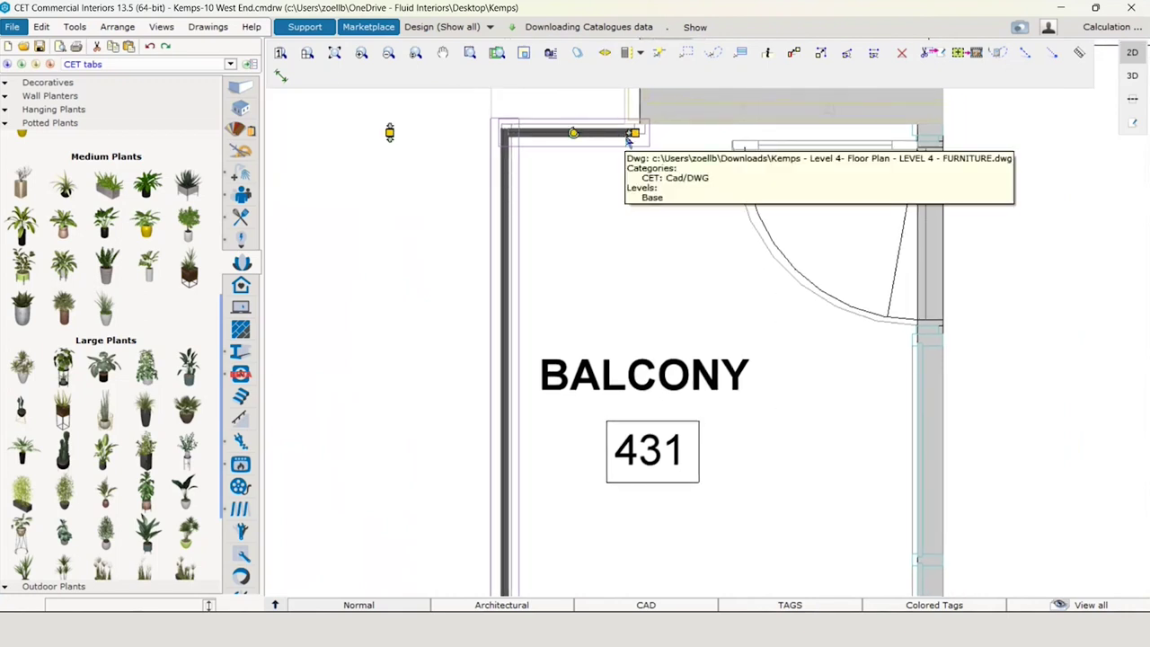
pyautogui.moveTo(624, 135)
pyautogui.mouseDown()
pyautogui.moveTo(614, 123)
pyautogui.moveTo(625, 125)
pyautogui.mouseUp()
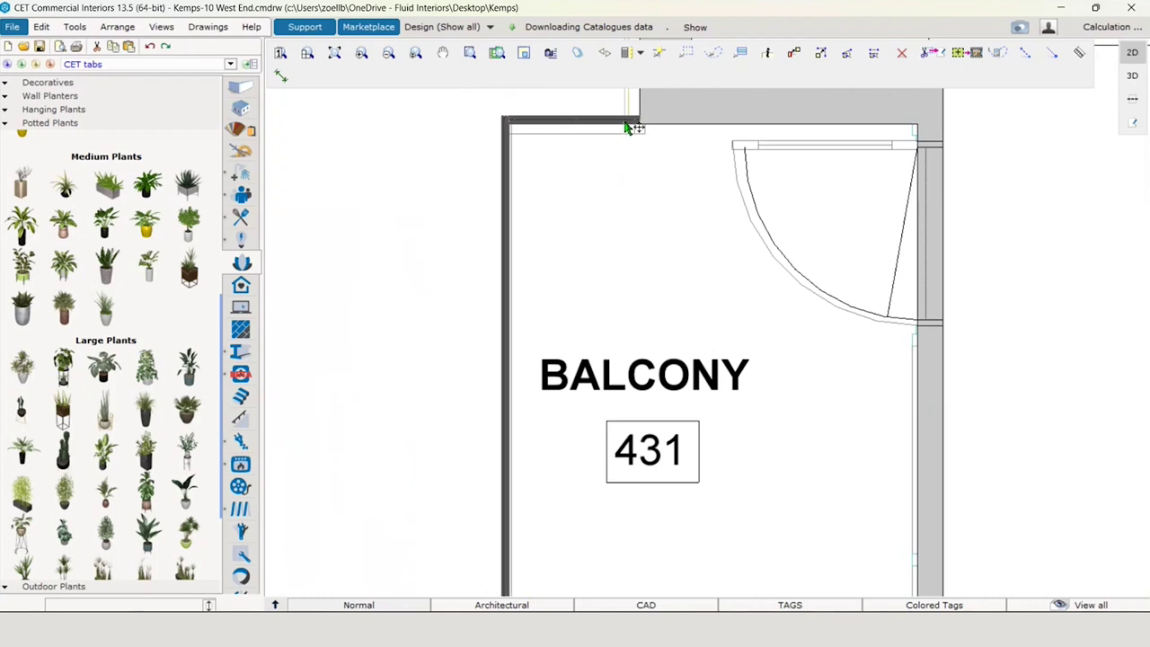
pyautogui.scroll(-3, 631, 126)
pyautogui.scroll(-2, 752, 321)
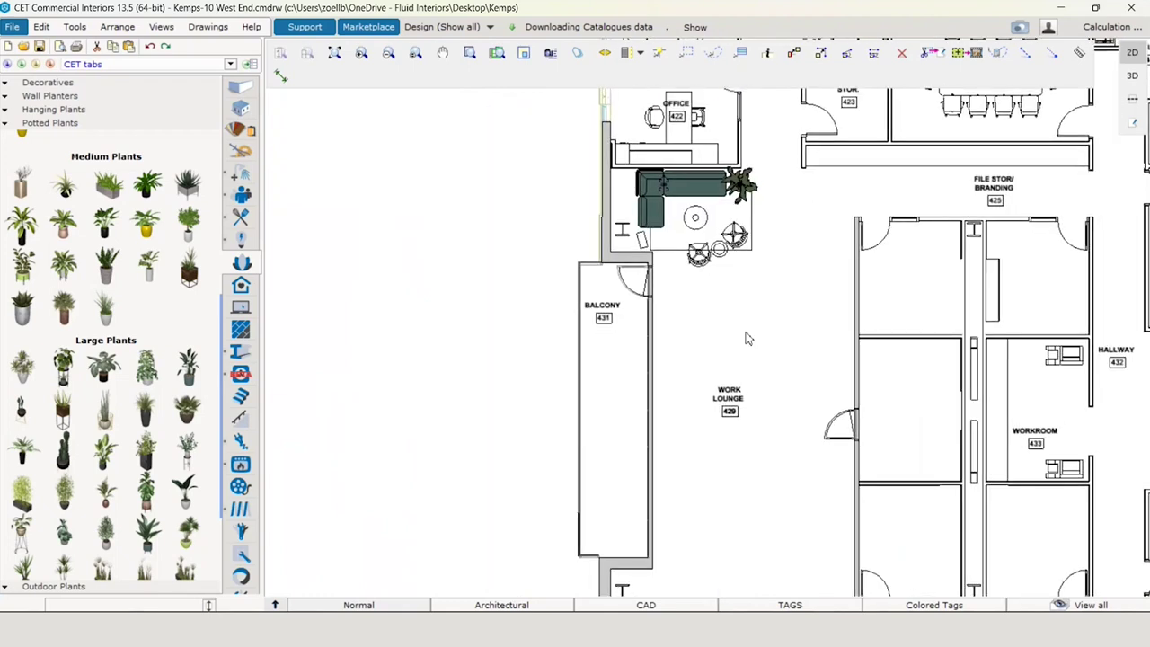
pyautogui.moveTo(766, 338); pyautogui.dragTo(672, 320, button='middle')
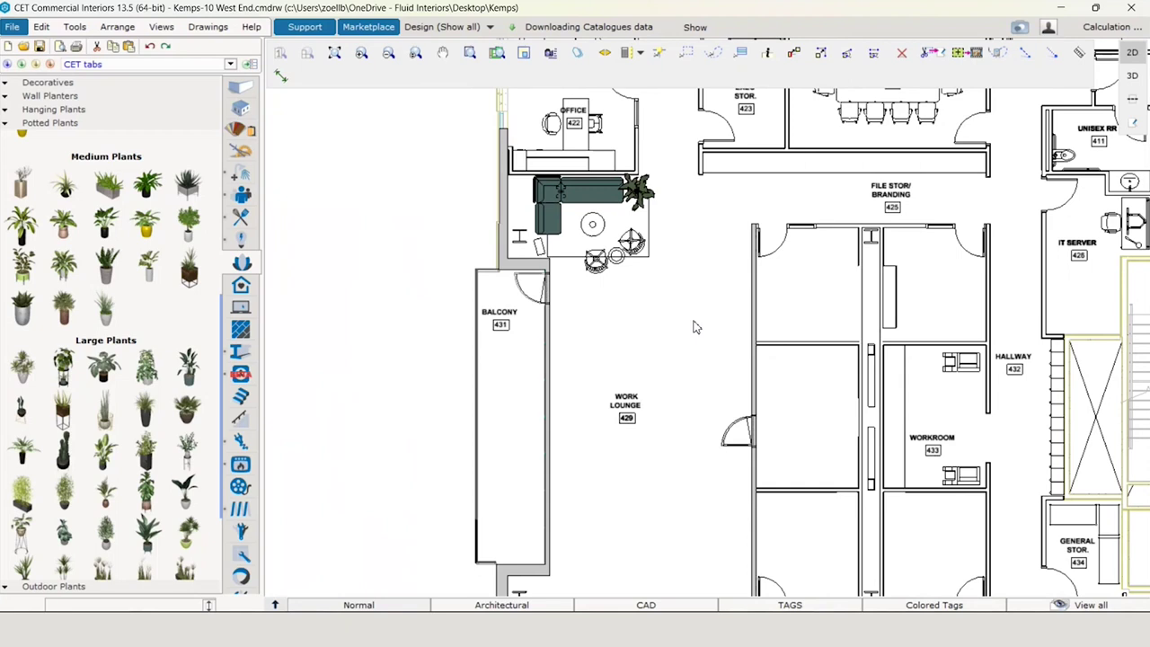
# Step: Switch to the Haworth Canvas catalogue, open the Haworth Collection and browse its Emeco and Seating products
pyautogui.click(37, 66)
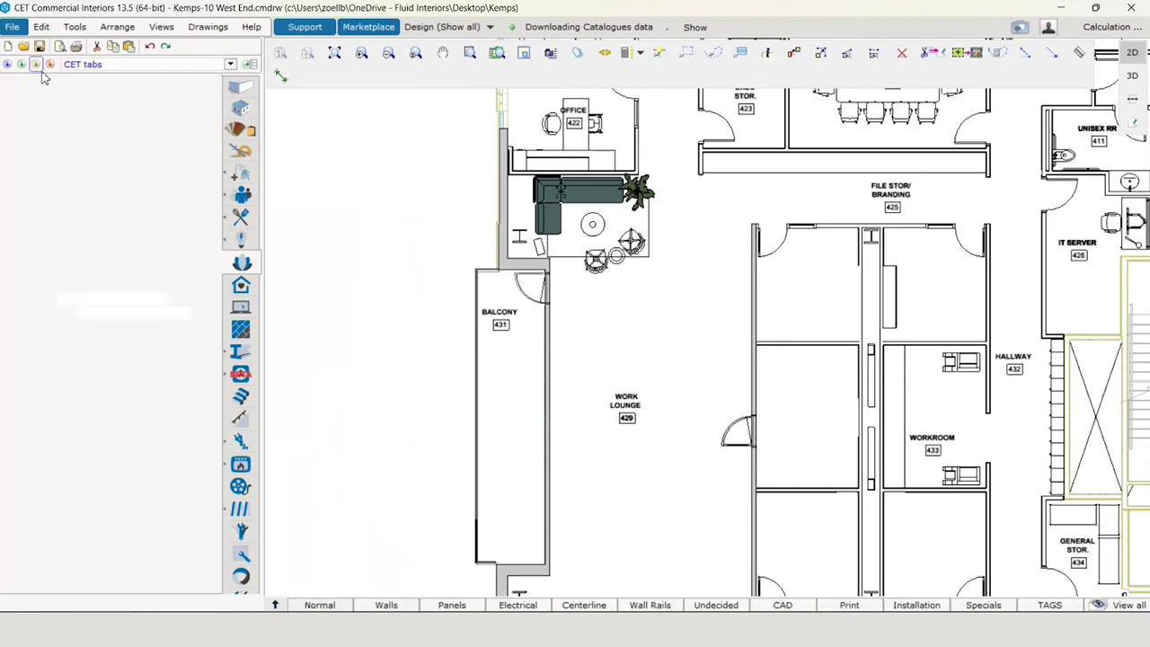
pyautogui.scroll(-2, 243, 480)
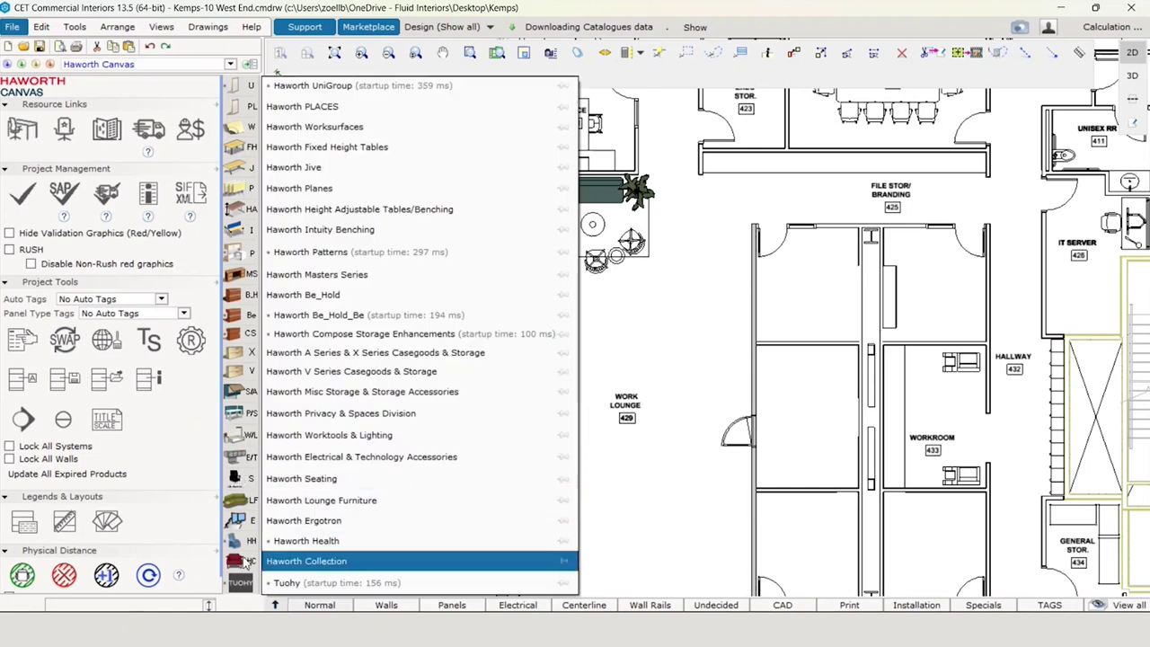
pyautogui.click(243, 568)
pyautogui.scroll(-10, 146, 378)
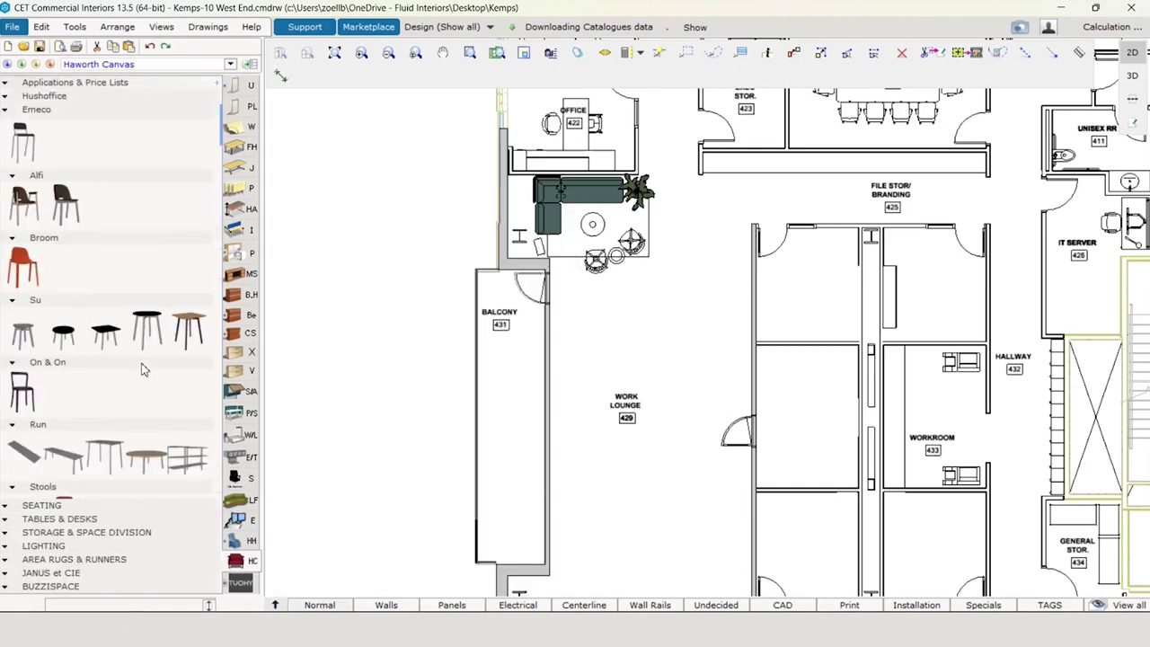
pyautogui.scroll(-6, 148, 366)
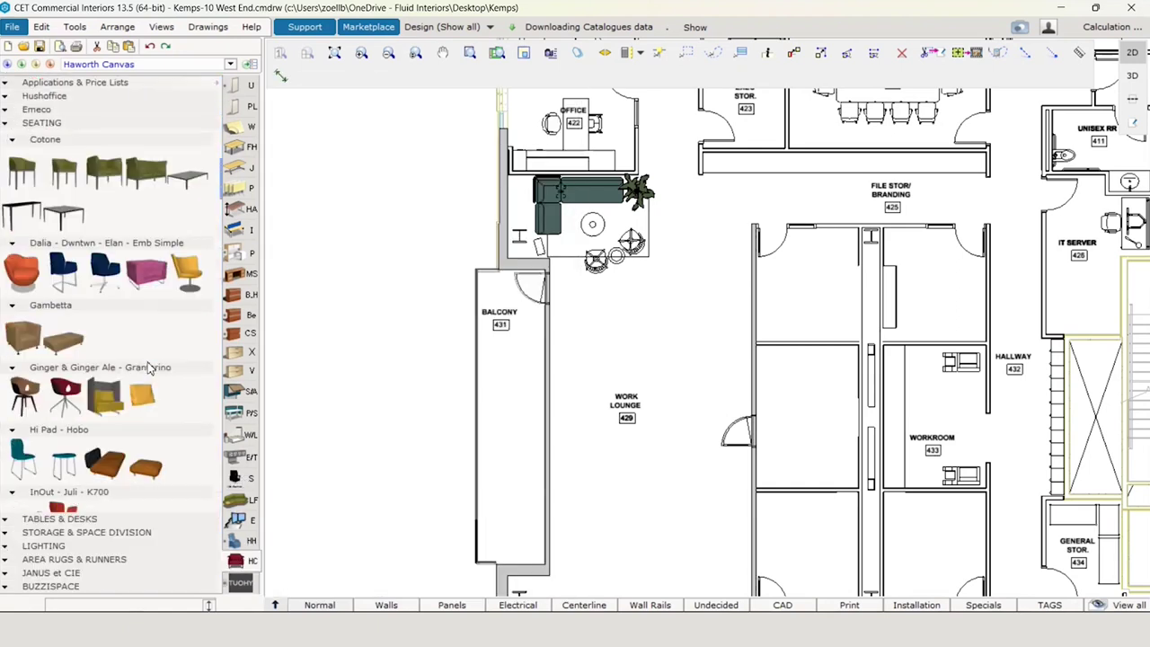
pyautogui.scroll(-2, 150, 366)
pyautogui.scroll(8, 151, 363)
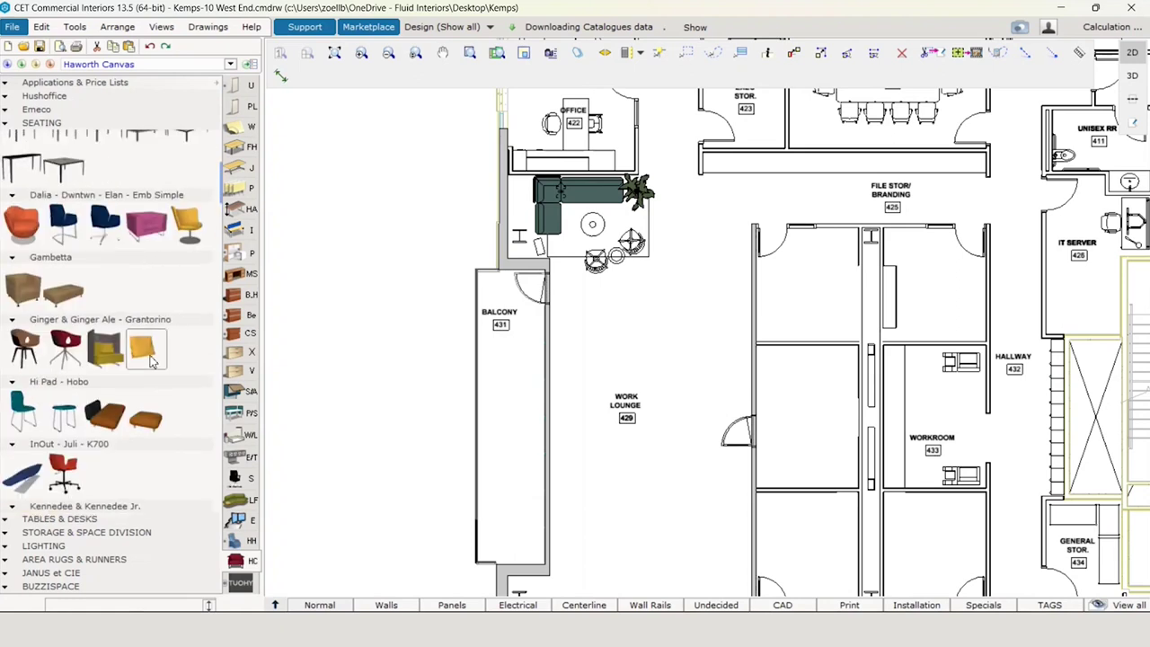
pyautogui.scroll(4, 151, 363)
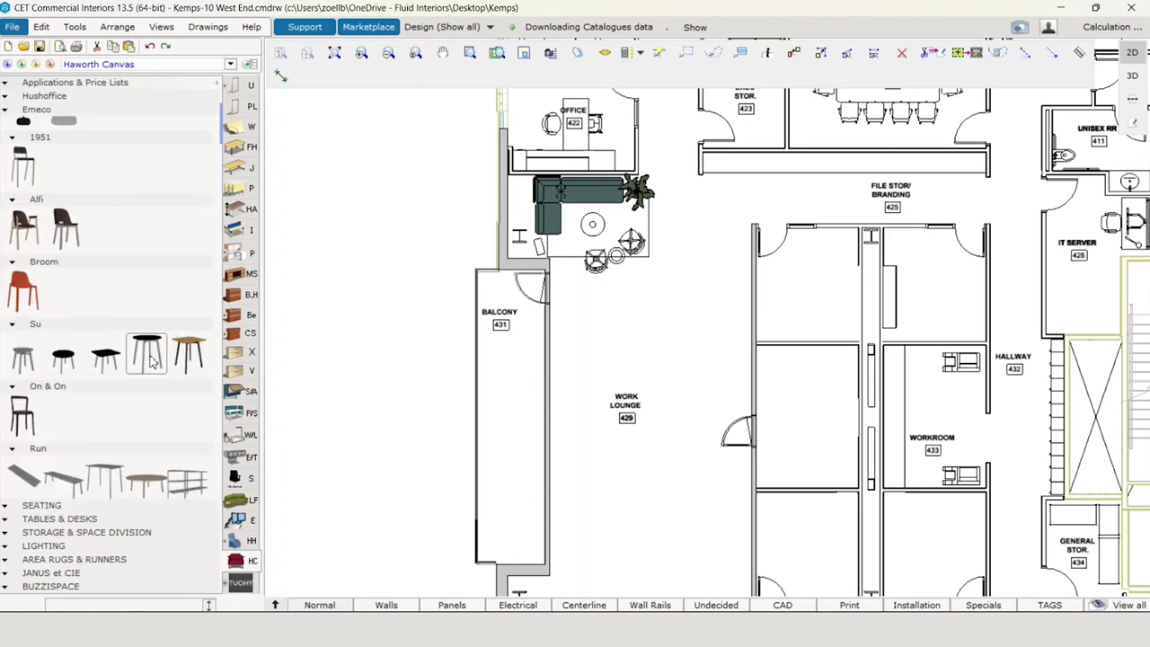
pyautogui.scroll(3, 150, 359)
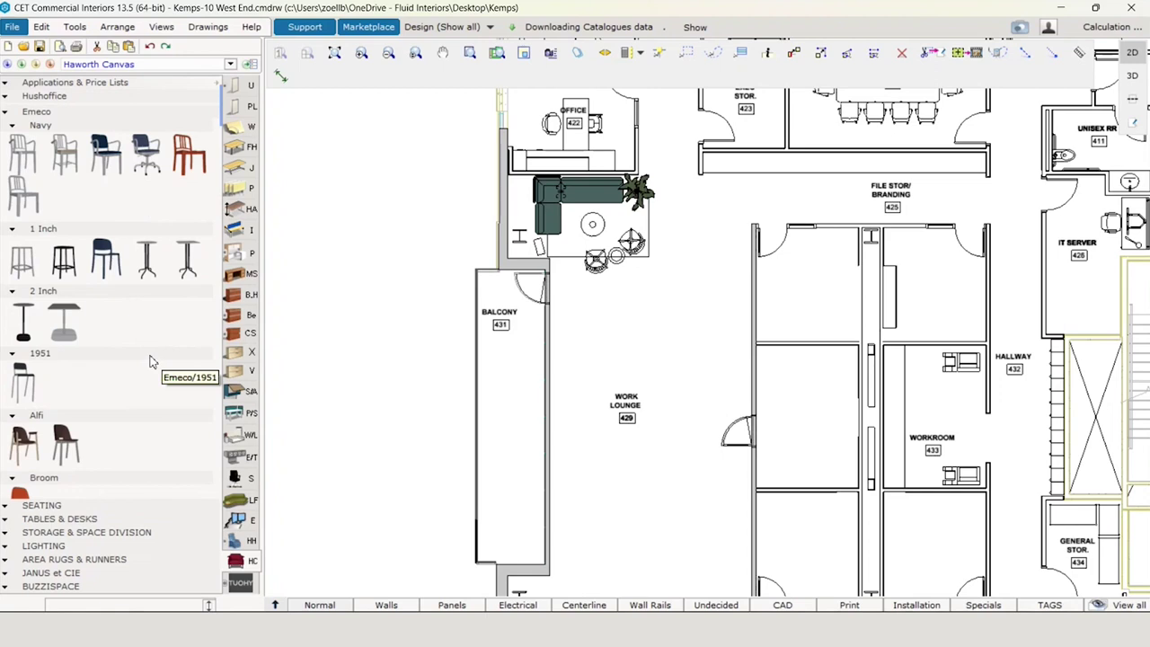
pyautogui.scroll(-2, 151, 363)
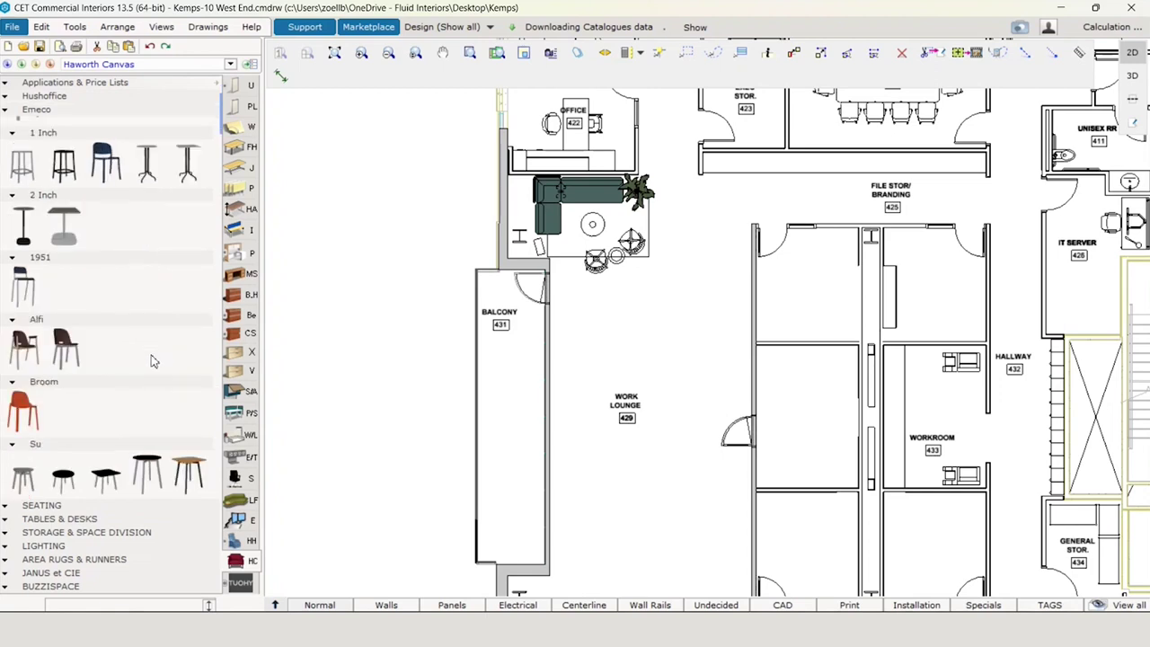
pyautogui.scroll(5, 155, 356)
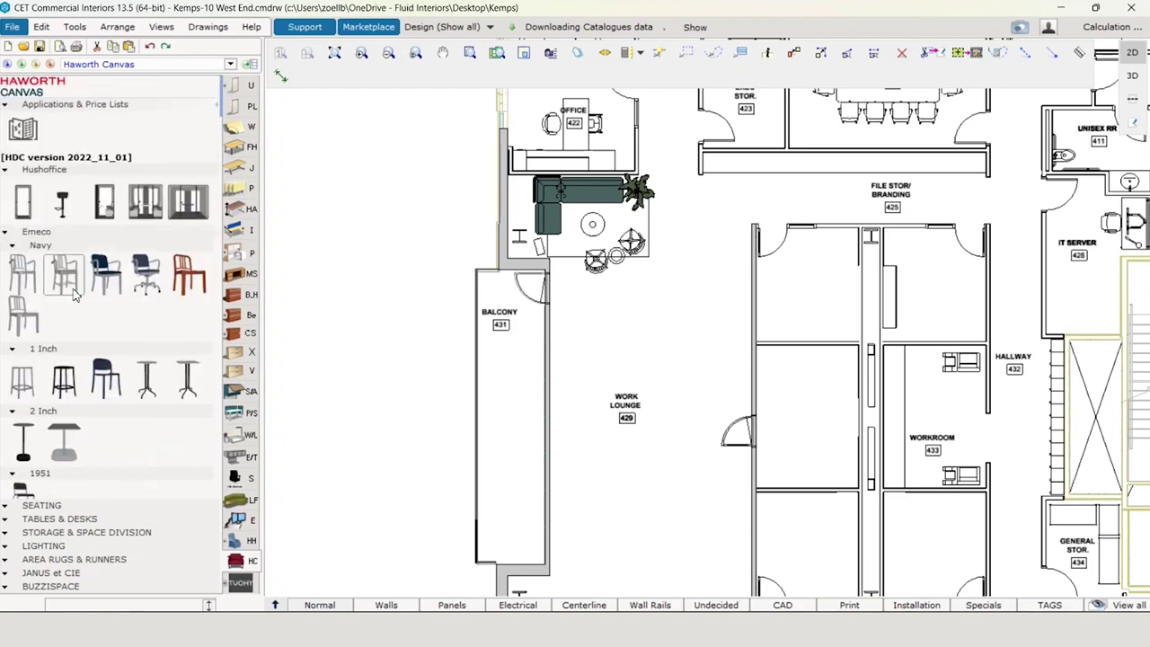
# Step: Place two Emeco 1006 Navy mini chairs facing each other along the east wall of Balcony 431, just south of the door
pyautogui.click(25, 312)
pyautogui.scroll(3, 509, 339)
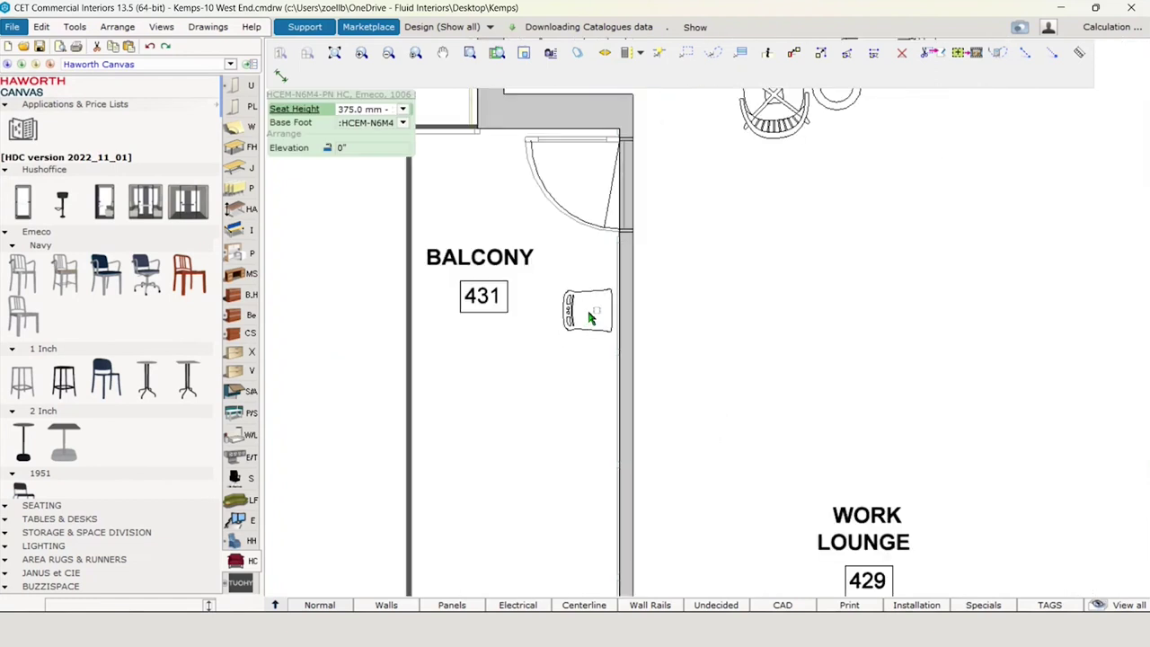
pyautogui.moveTo(592, 330); pyautogui.dragTo(593, 462)
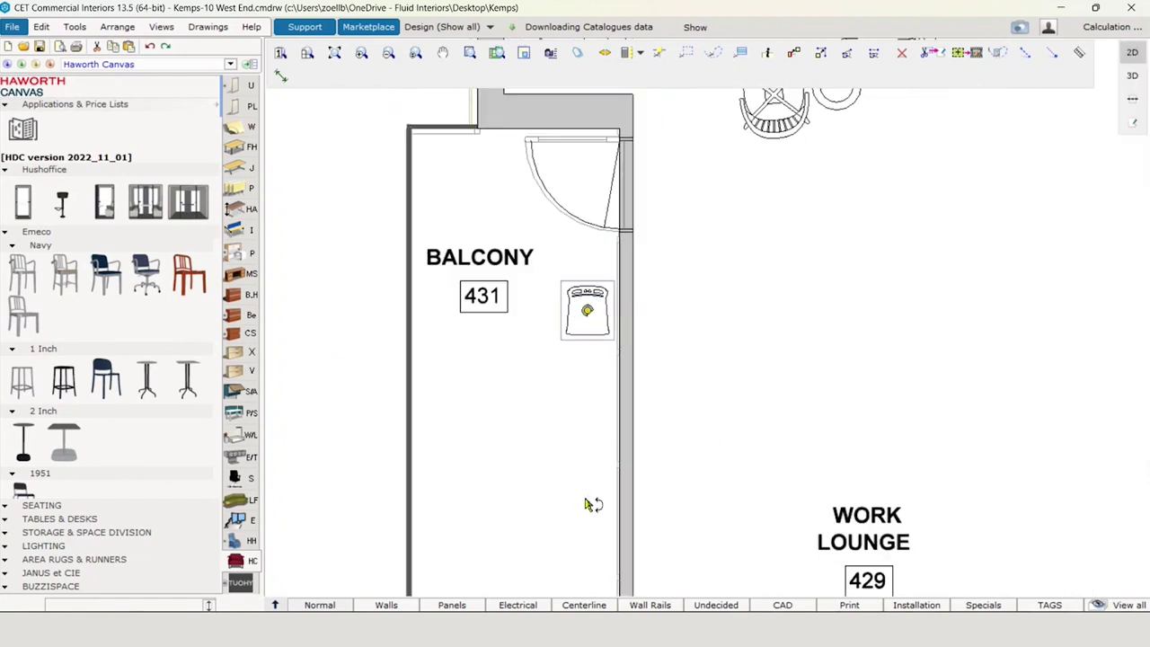
pyautogui.click(588, 424)
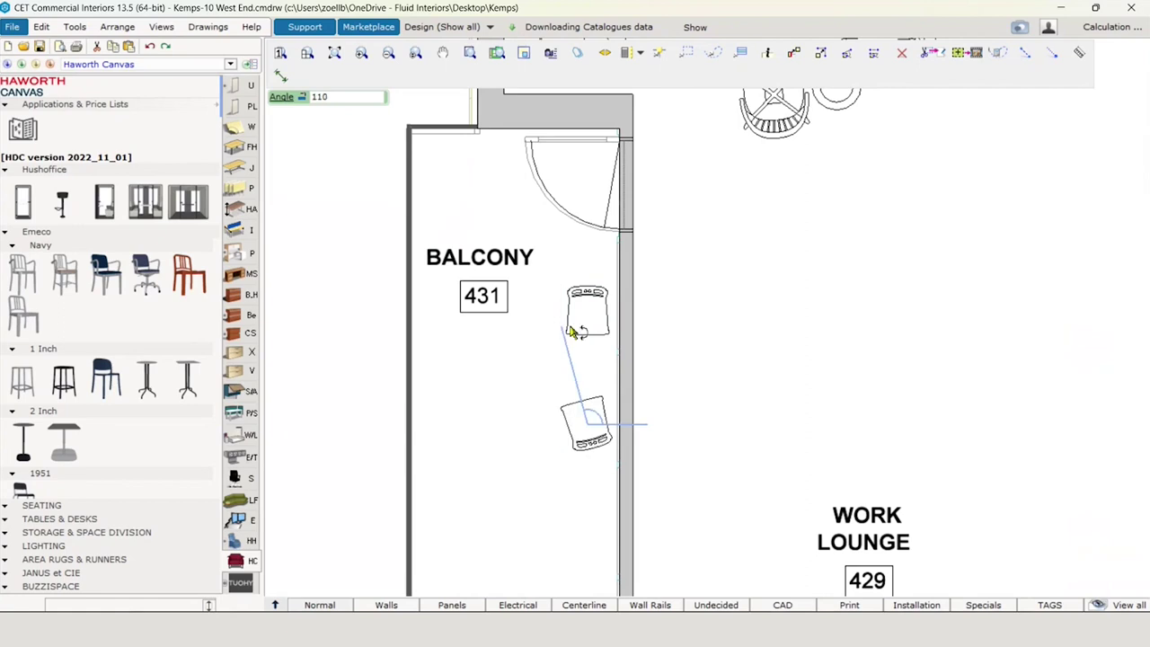
pyautogui.moveTo(604, 349); pyautogui.dragTo(598, 334)
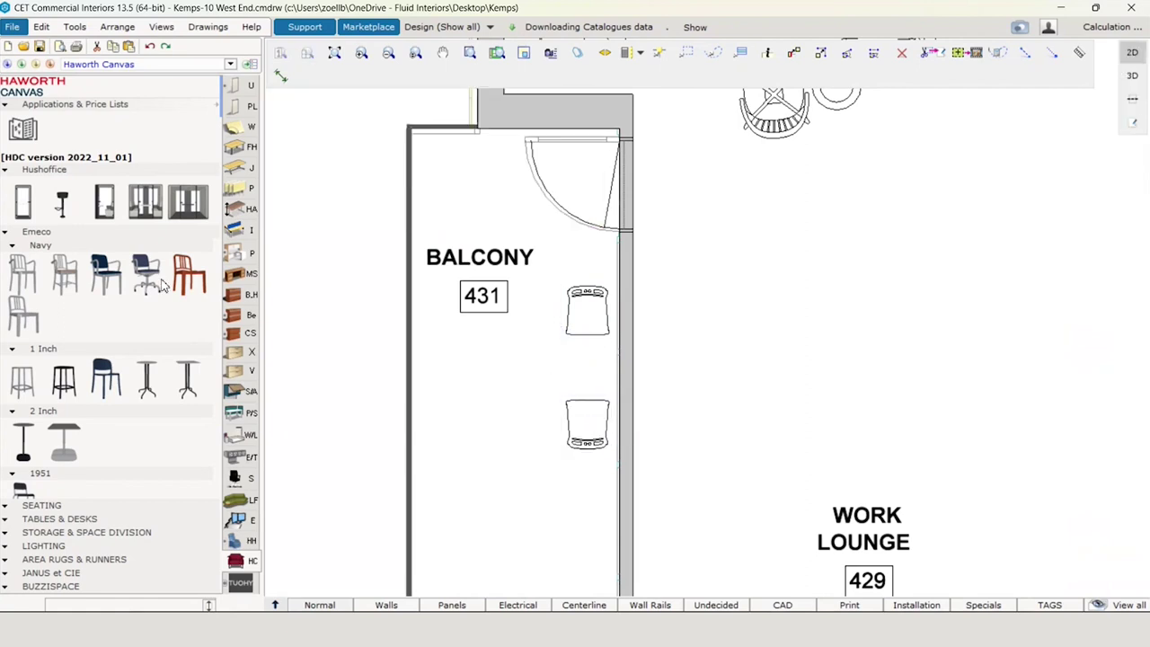
# Step: Place a square Emeco 2 Inch collaborative table, 760 mm deep, between the two balcony chairs and align both chairs with it
pyautogui.scroll(-1, 148, 385)
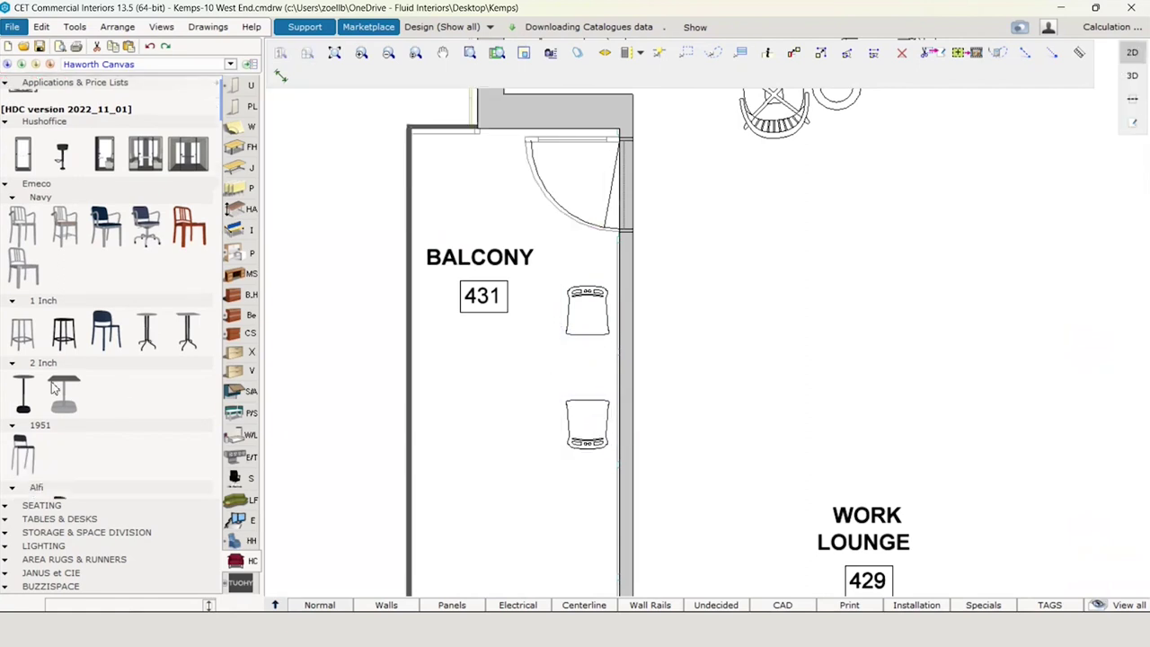
pyautogui.click(60, 392)
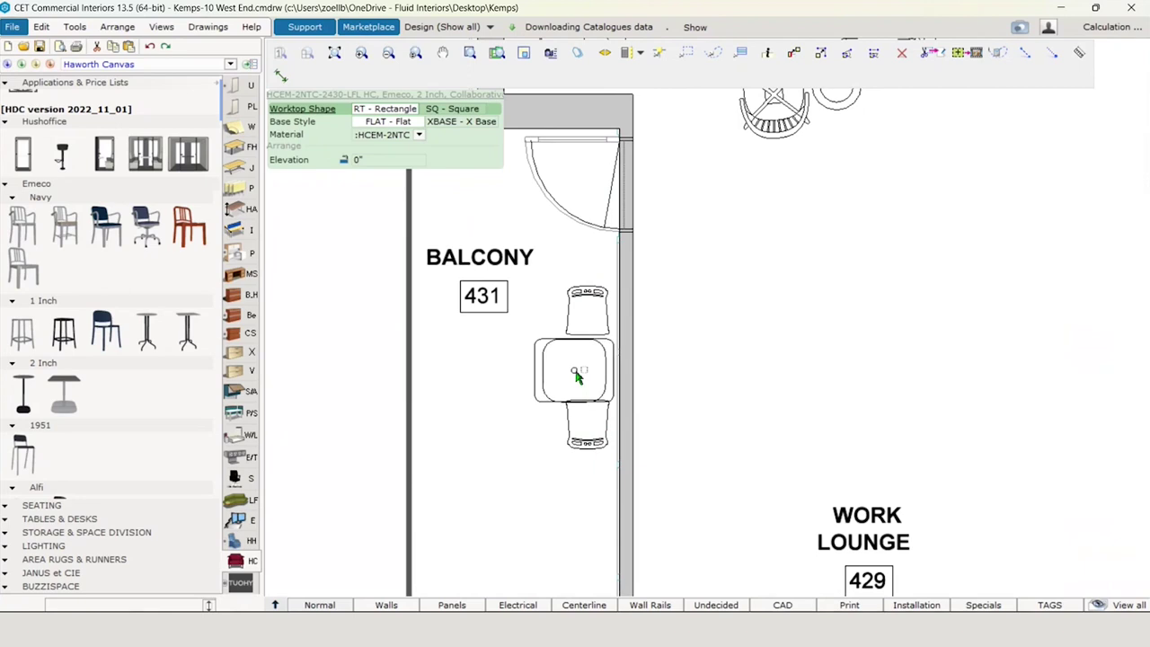
pyautogui.click(456, 108)
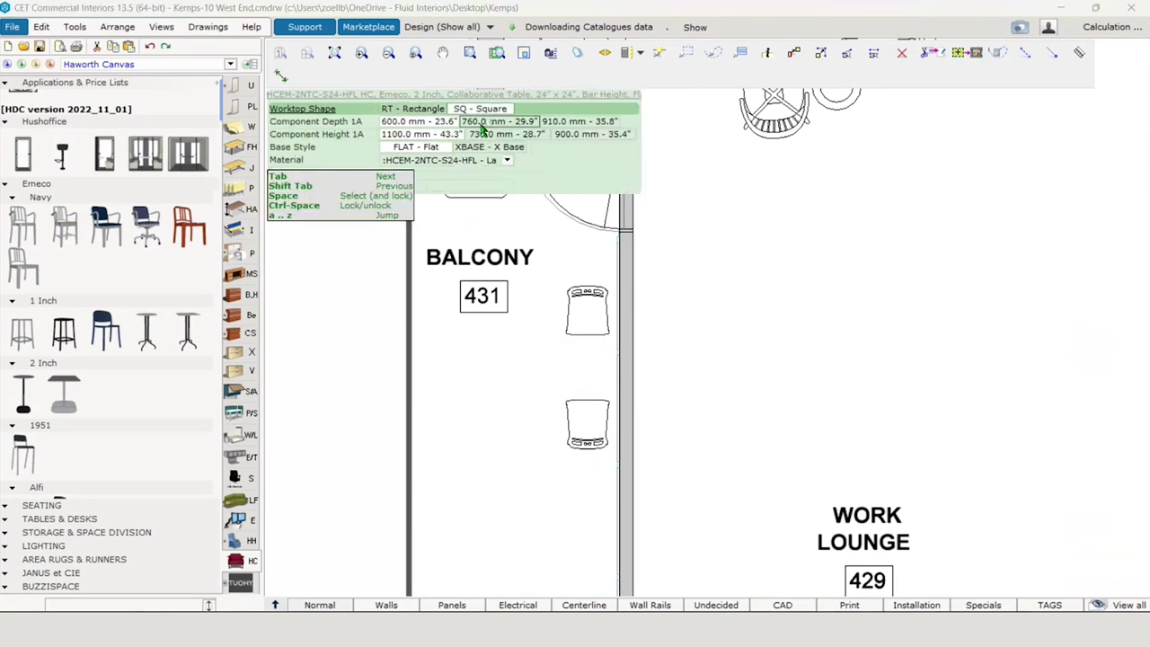
pyautogui.click(523, 128)
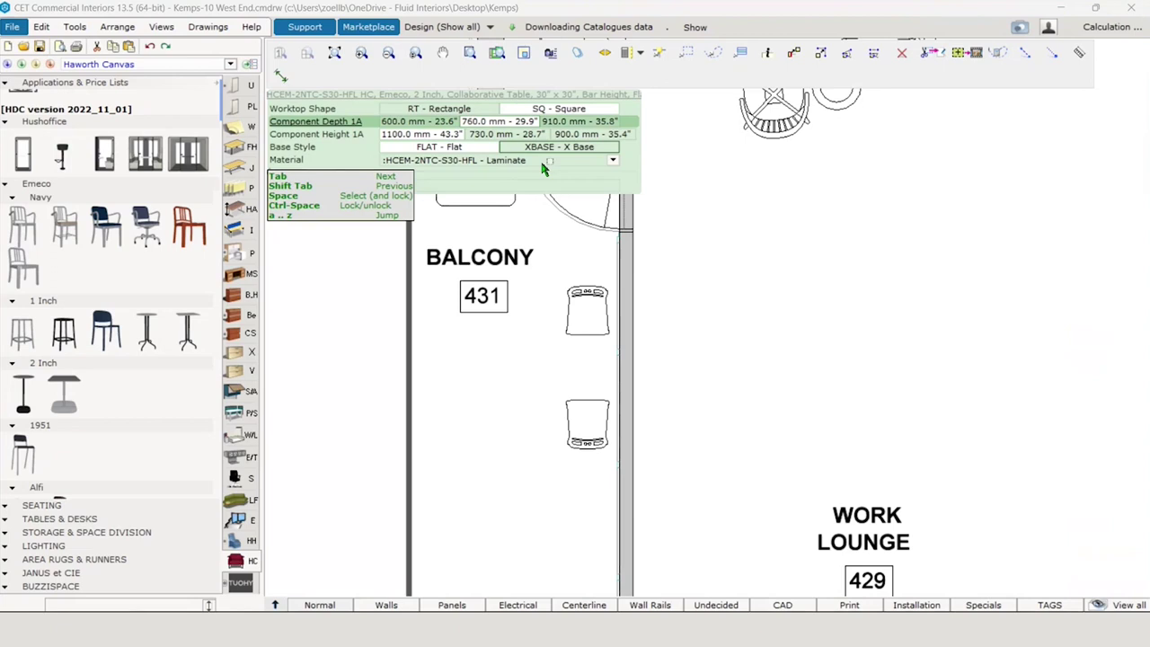
pyautogui.click(578, 369)
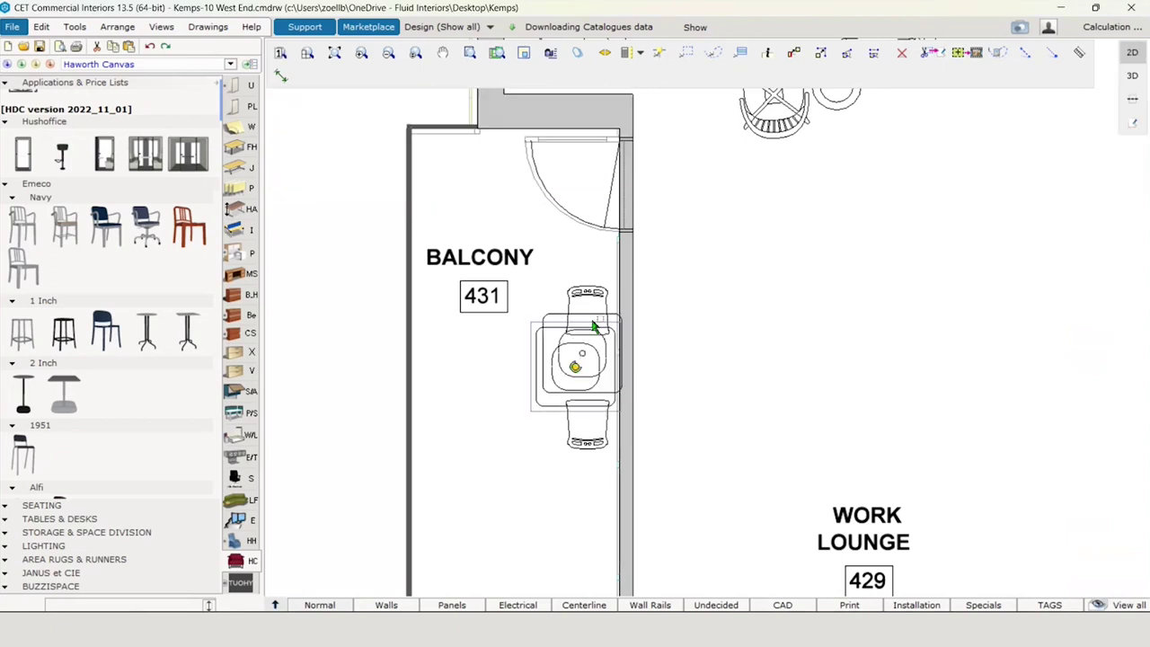
pyautogui.moveTo(579, 307); pyautogui.dragTo(585, 305)
pyautogui.moveTo(593, 427); pyautogui.dragTo(582, 427)
# Step: Copy the table with its two chairs twice southward along the balcony's east wall, about 74 inches apart
pyautogui.keyDown('ctrl'); pyautogui.click(611, 382); pyautogui.keyUp('ctrl')
pyautogui.keyDown('ctrl'); pyautogui.click(594, 315); pyautogui.keyUp('ctrl')
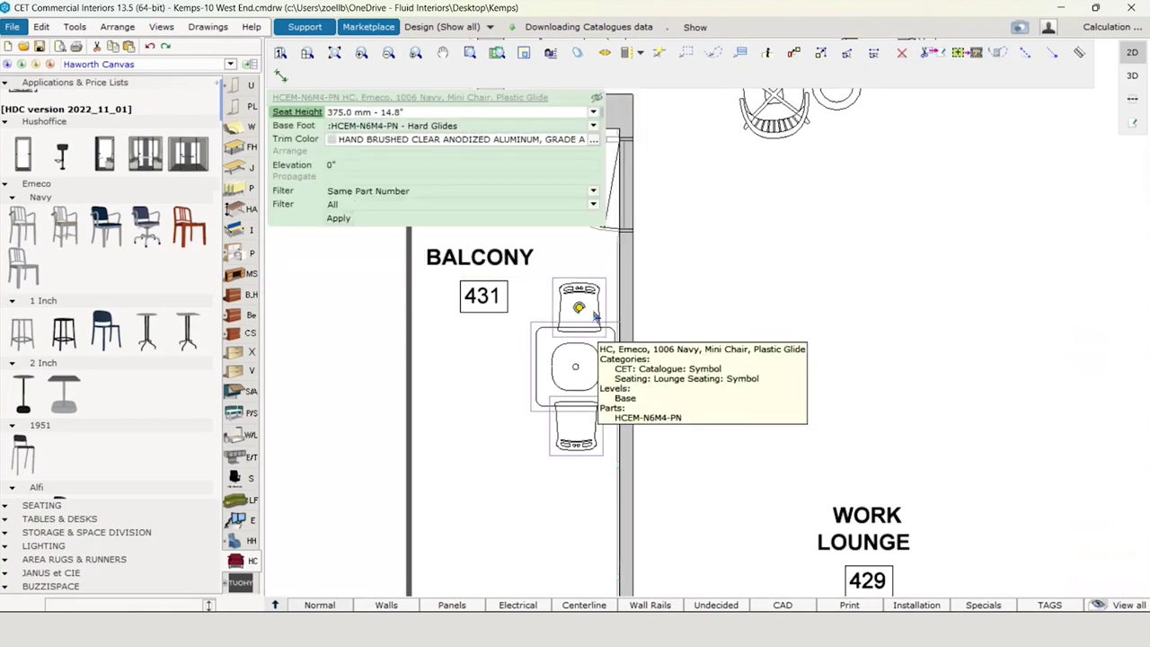
pyautogui.hotkey('ctrl', 'c')
pyautogui.hotkey('ctrl', 'v')
pyautogui.scroll(-3, 580, 432)
pyautogui.moveTo(579, 431); pyautogui.dragTo(579, 306, button='middle')
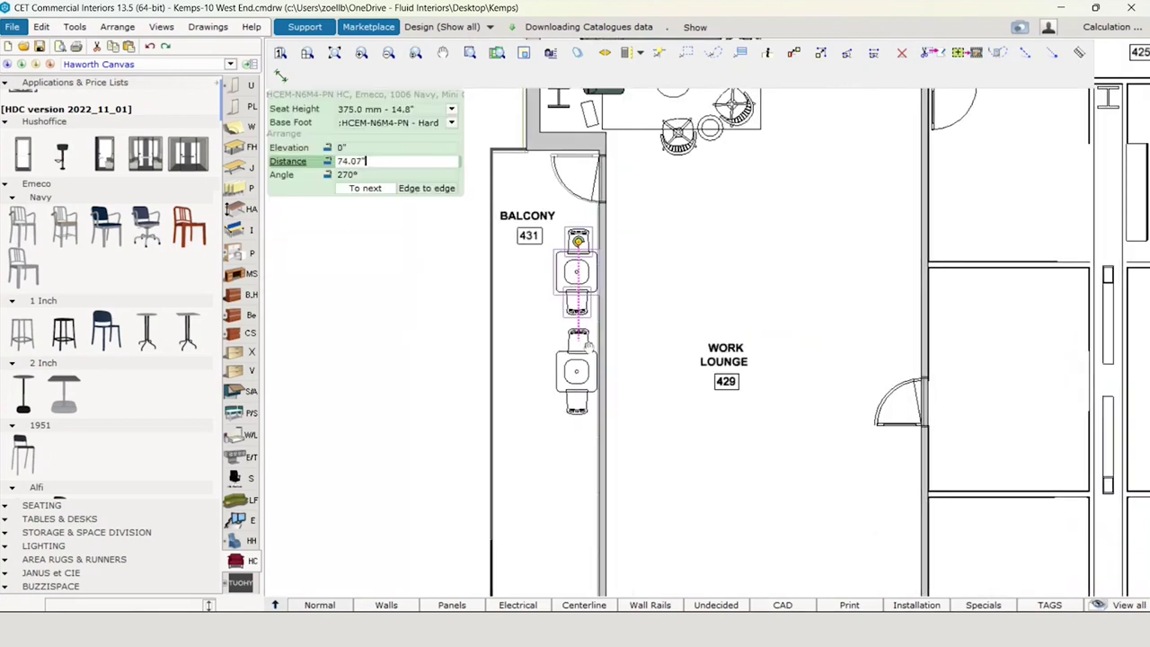
pyautogui.click(581, 347)
pyautogui.click(581, 448)
pyautogui.moveTo(581, 448); pyautogui.dragTo(570, 332, button='middle')
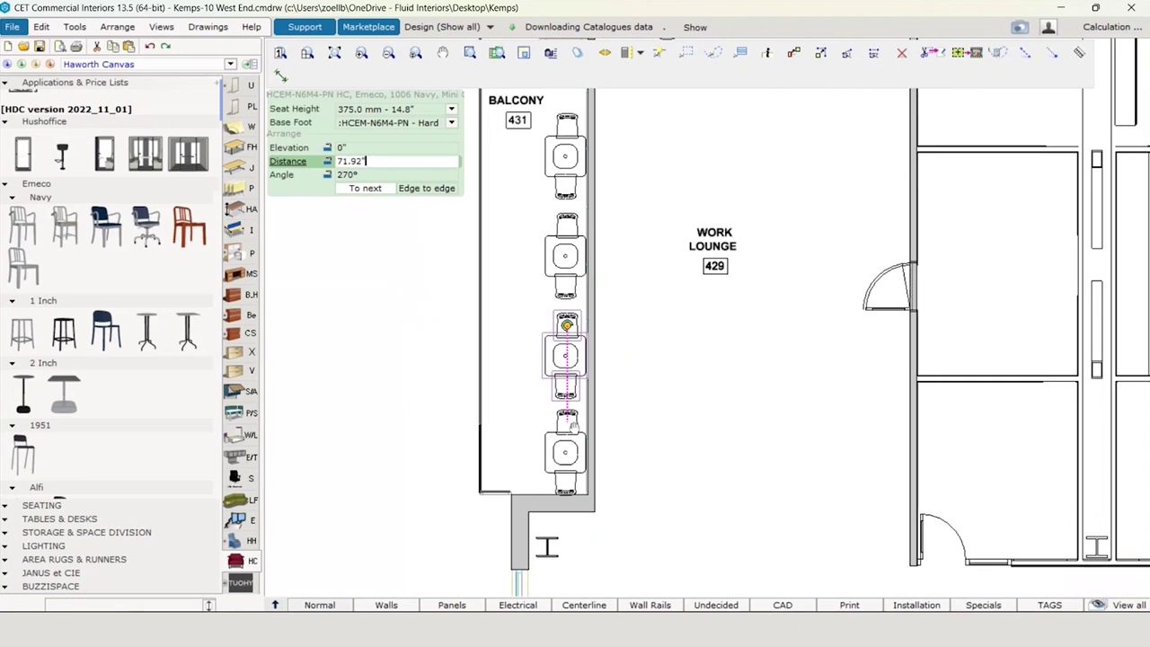
pyautogui.press('Escape')
pyautogui.click(634, 400)
# Step: Shift the three balcony tables and their chairs slightly south, except for the northernmost chair
pyautogui.moveTo(631, 269); pyautogui.dragTo(639, 329, button='middle')
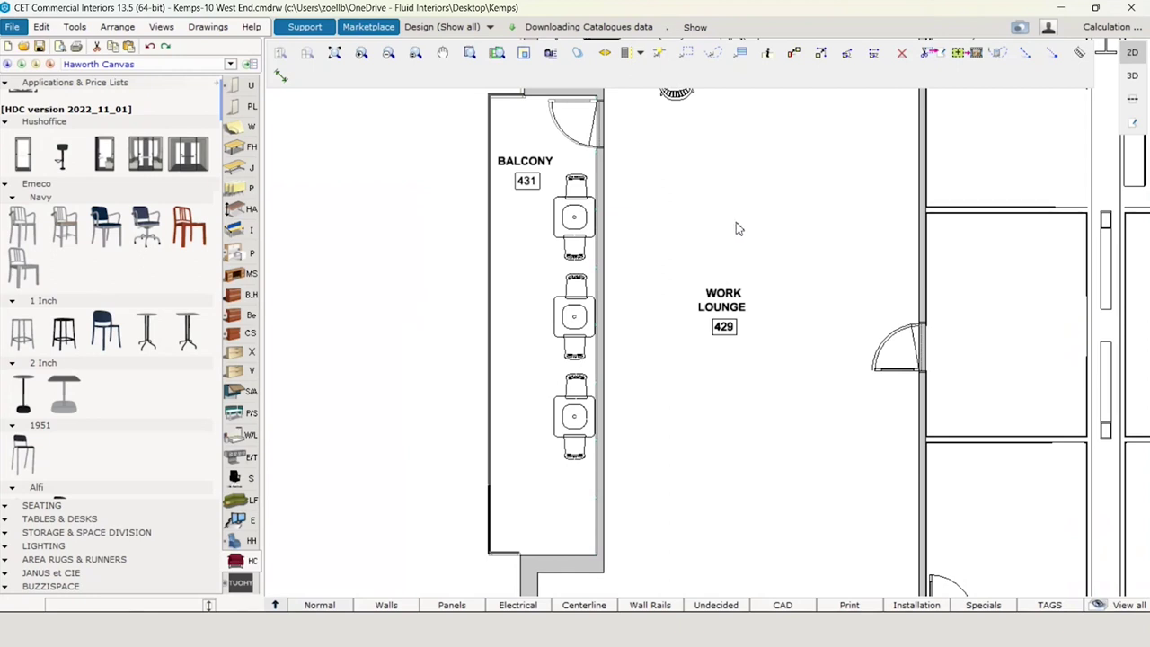
pyautogui.moveTo(554, 179); pyautogui.dragTo(590, 545)
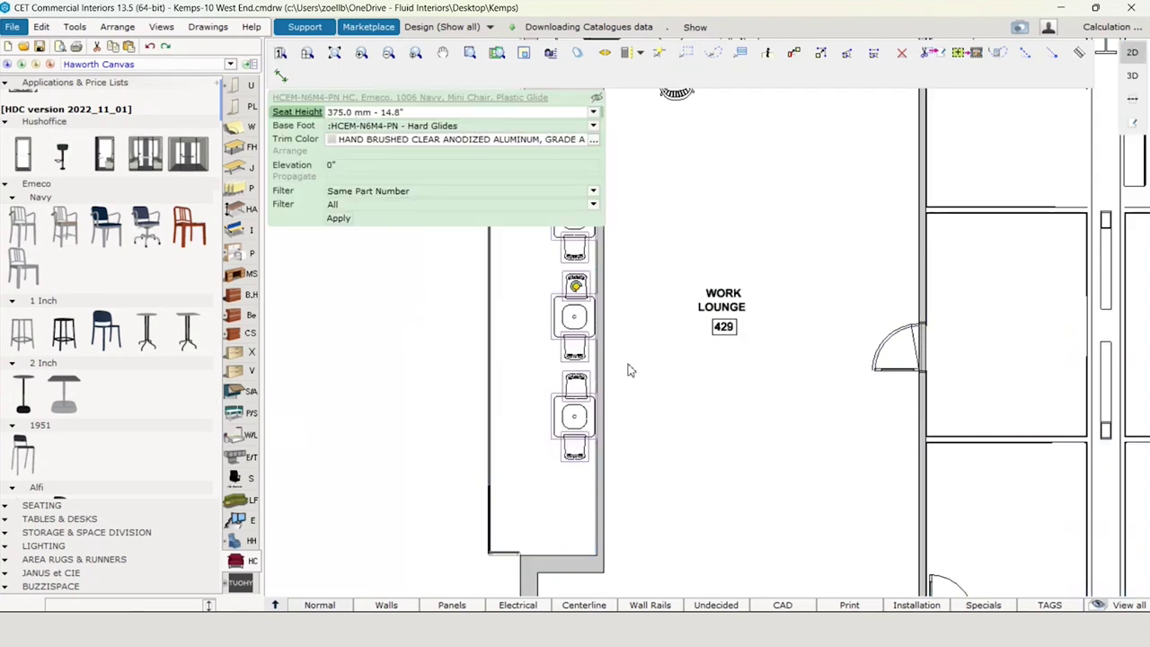
pyautogui.click(742, 404)
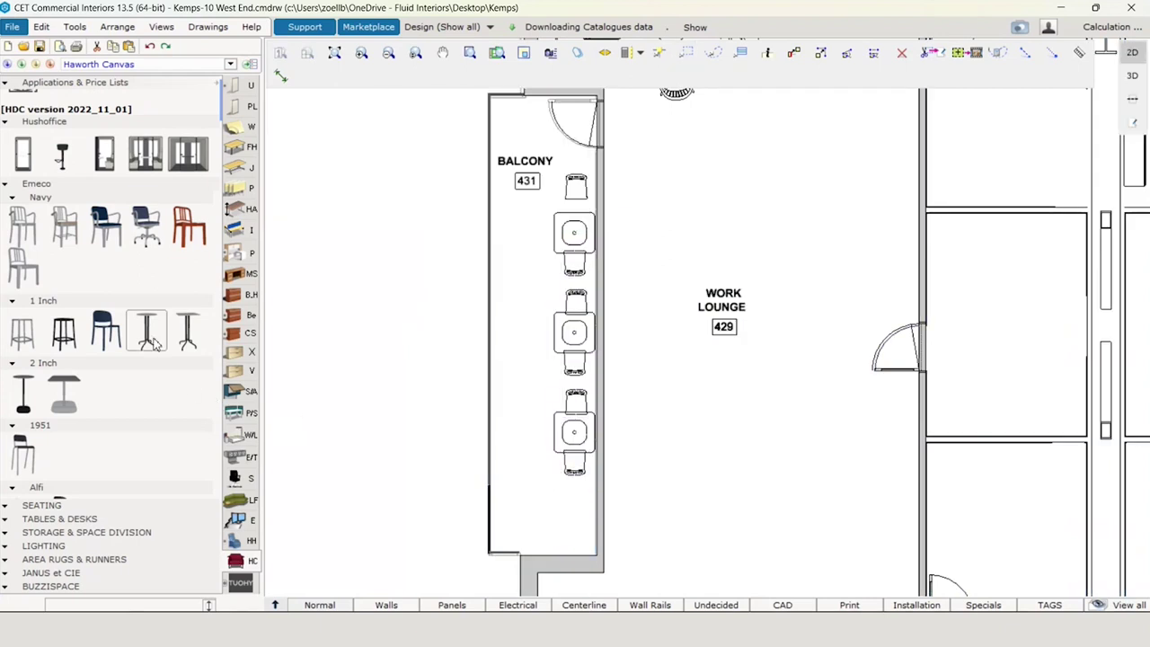
pyautogui.scroll(-1, 149, 368)
pyautogui.scroll(-1, 149, 368)
pyautogui.scroll(-1, 149, 368)
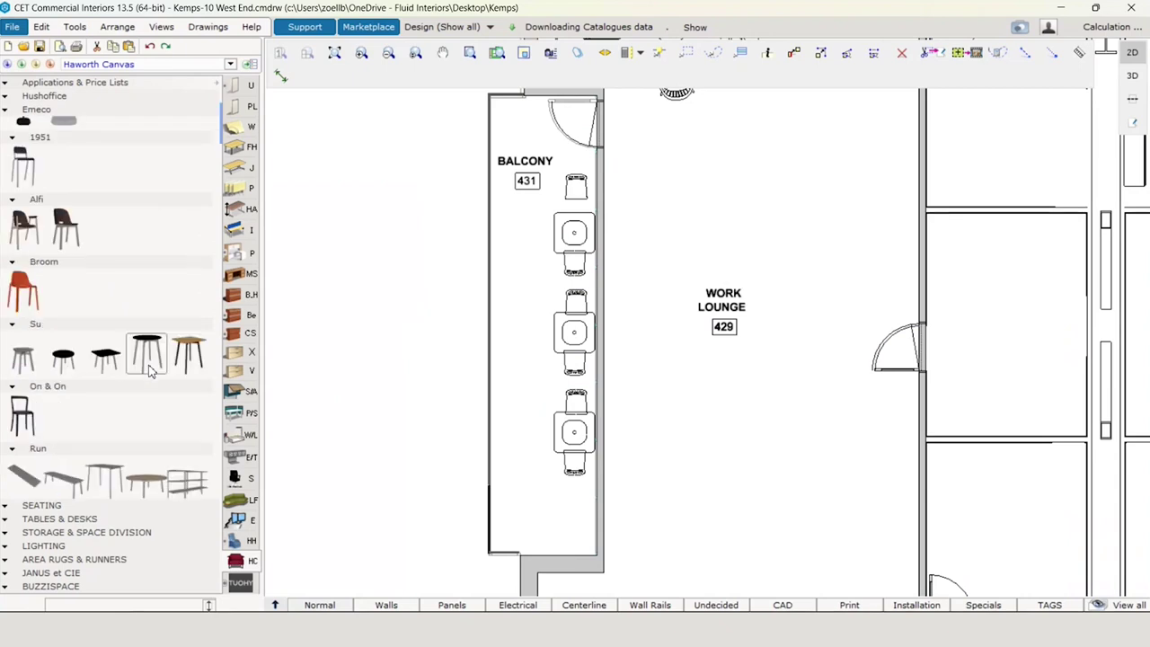
pyautogui.scroll(-1, 150, 369)
pyautogui.click(150, 371)
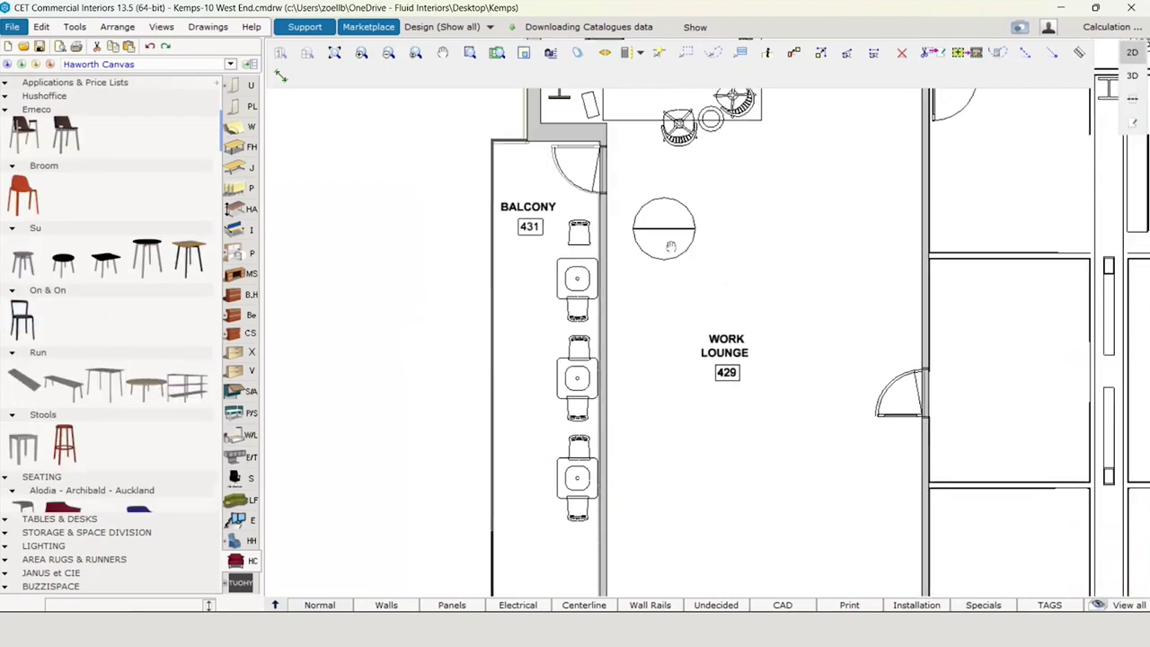
pyautogui.press('Escape')
pyautogui.scroll(-3, 754, 386)
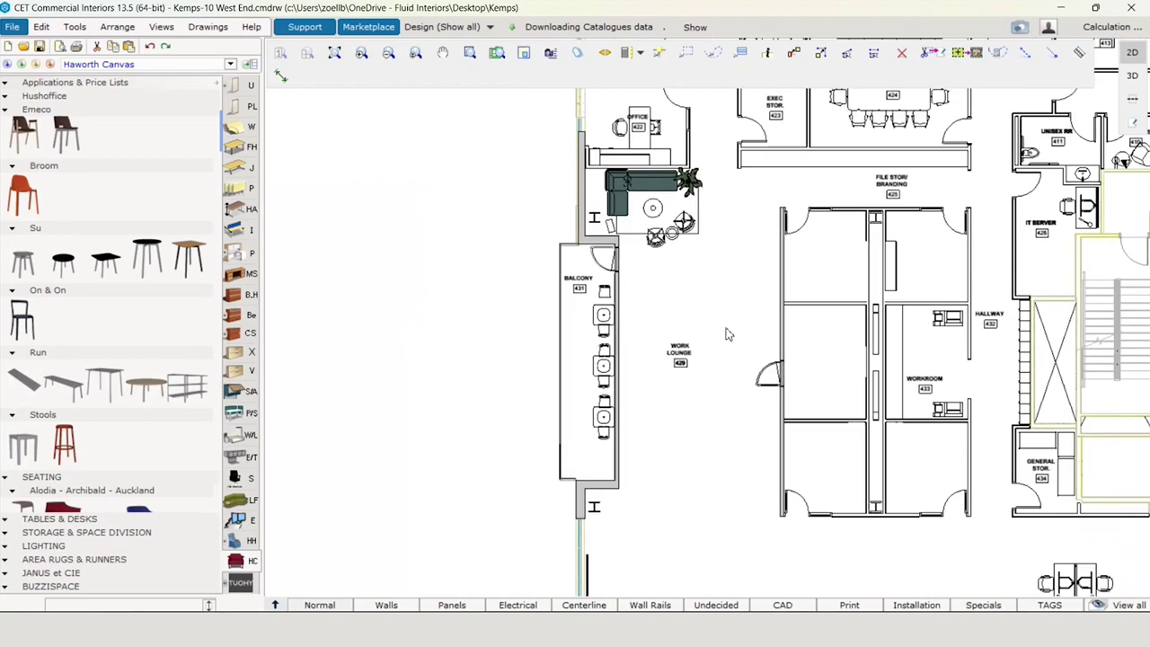
# Step: Place 39.37-inch-wide, 120-inch-high windows side by side along the east wall of Balcony 431, from the door southward to the wall's end
pyautogui.scroll(2, 732, 341)
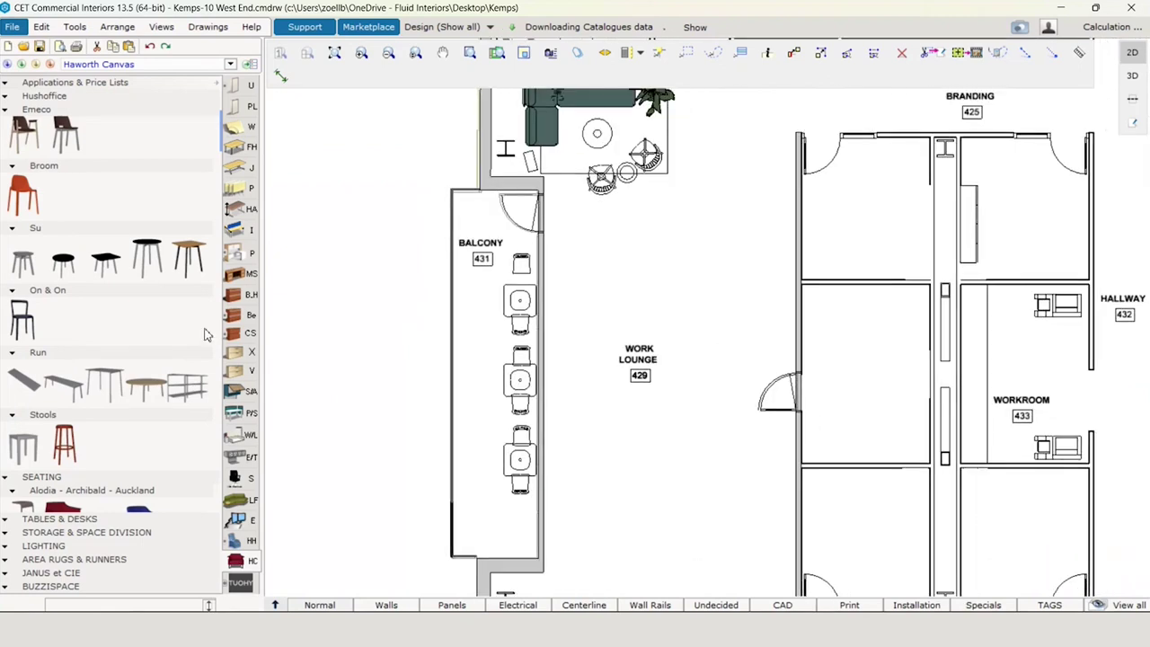
pyautogui.click(36, 63)
pyautogui.click(45, 79)
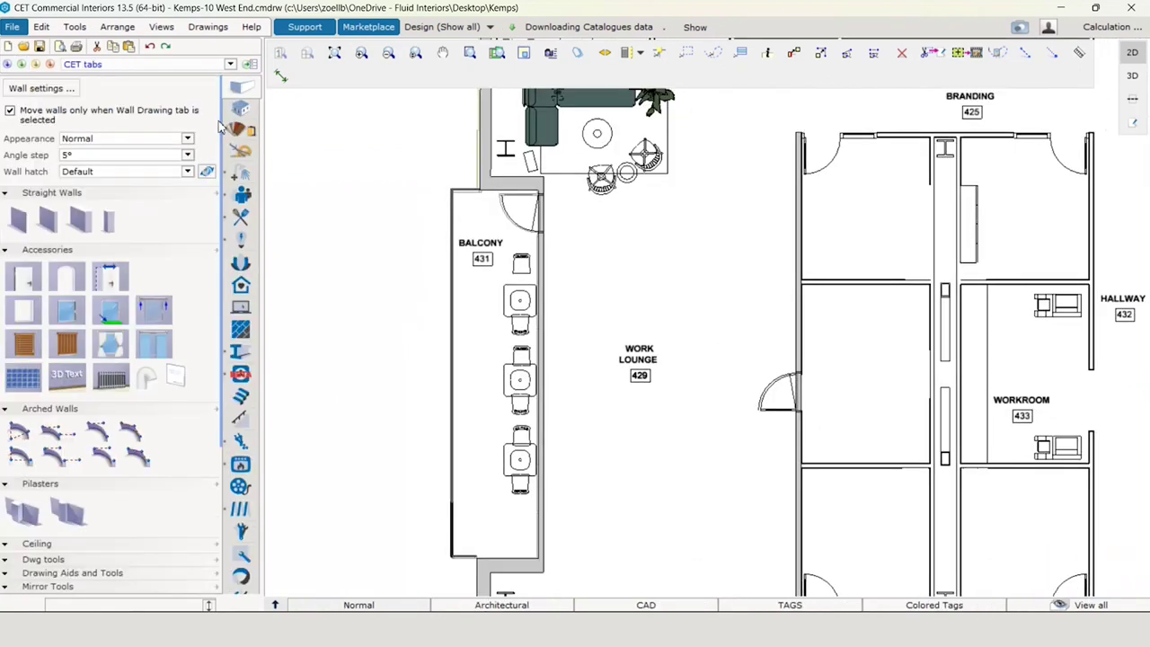
pyautogui.click(67, 310)
pyautogui.scroll(2, 540, 242)
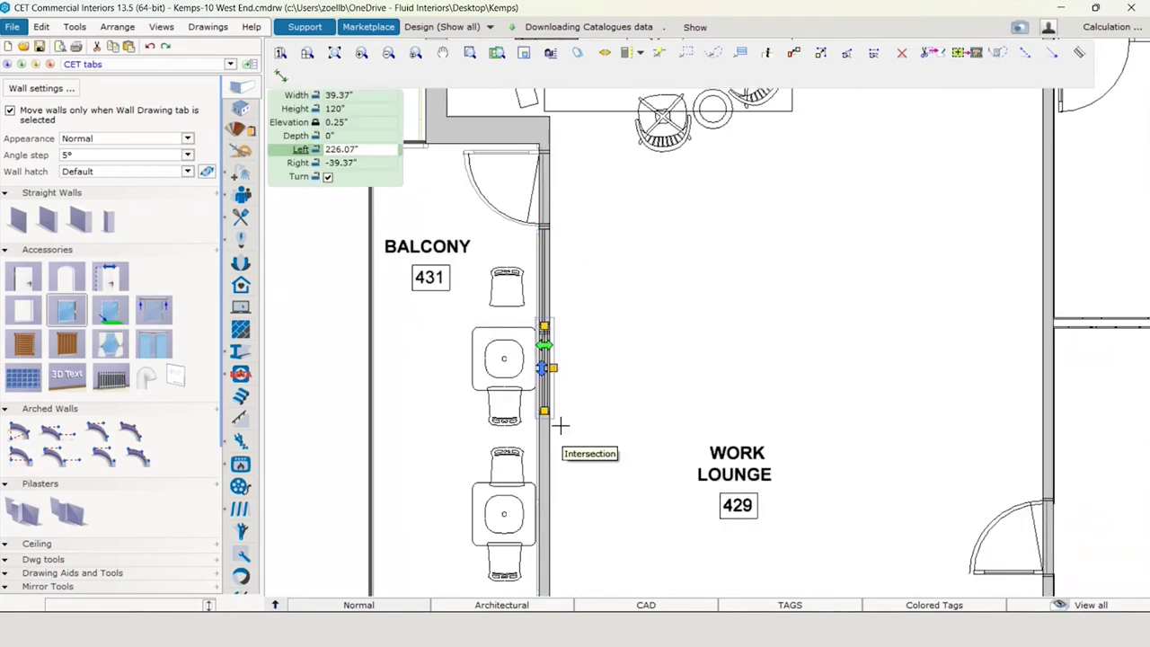
pyautogui.moveTo(564, 494); pyautogui.dragTo(560, 337, button='middle')
pyautogui.click(557, 351)
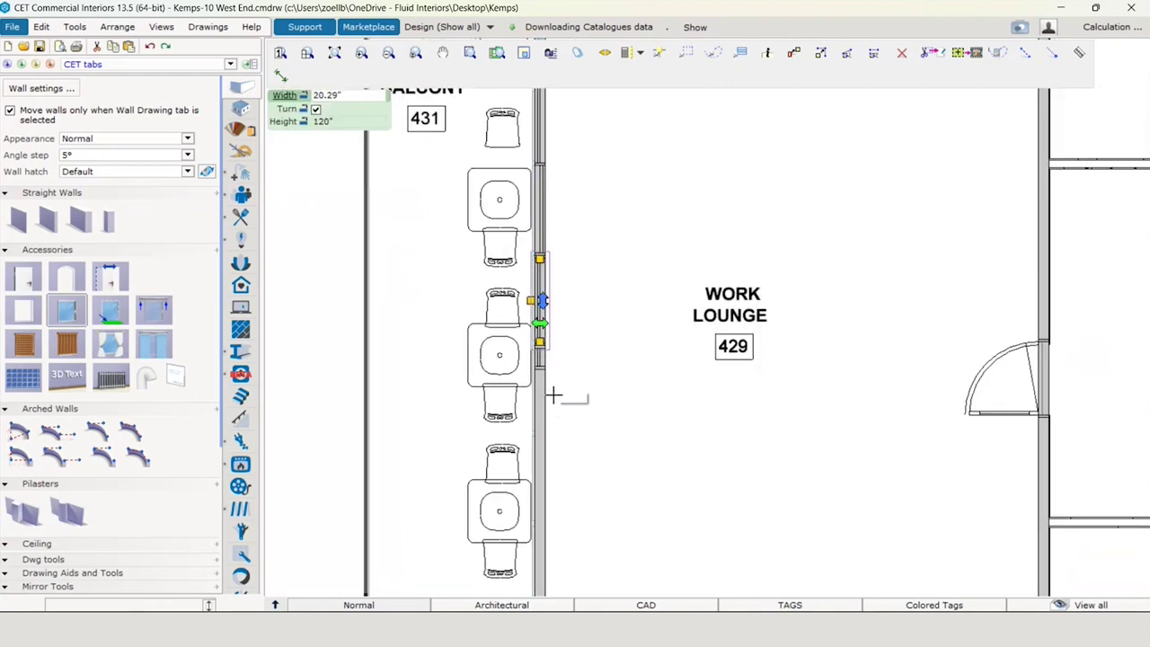
pyautogui.scroll(-3, 559, 449)
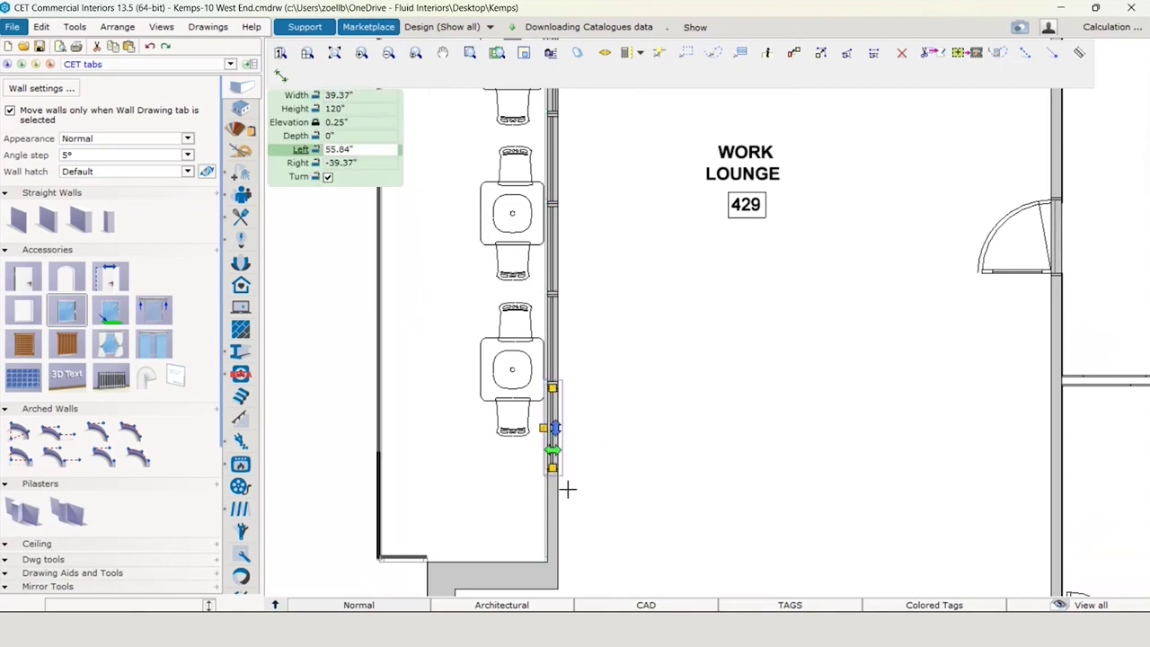
pyautogui.press('Escape')
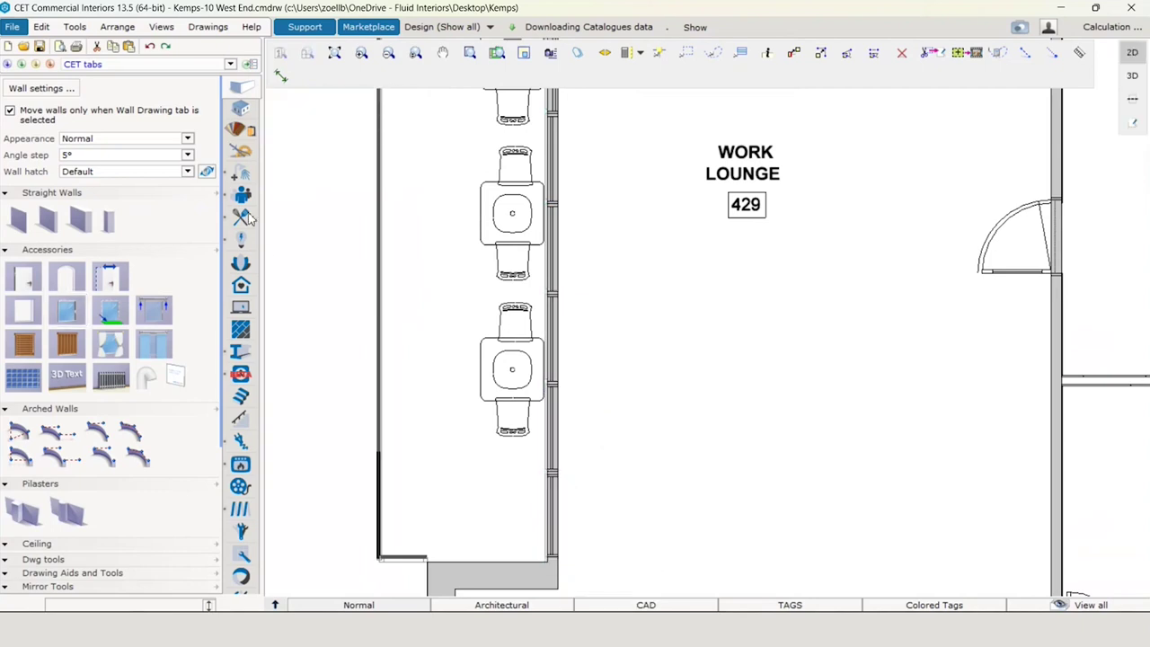
# Step: Place two large planter-box plants side by side across the south end of Balcony 431
pyautogui.click(241, 263)
pyautogui.scroll(-5, 157, 400)
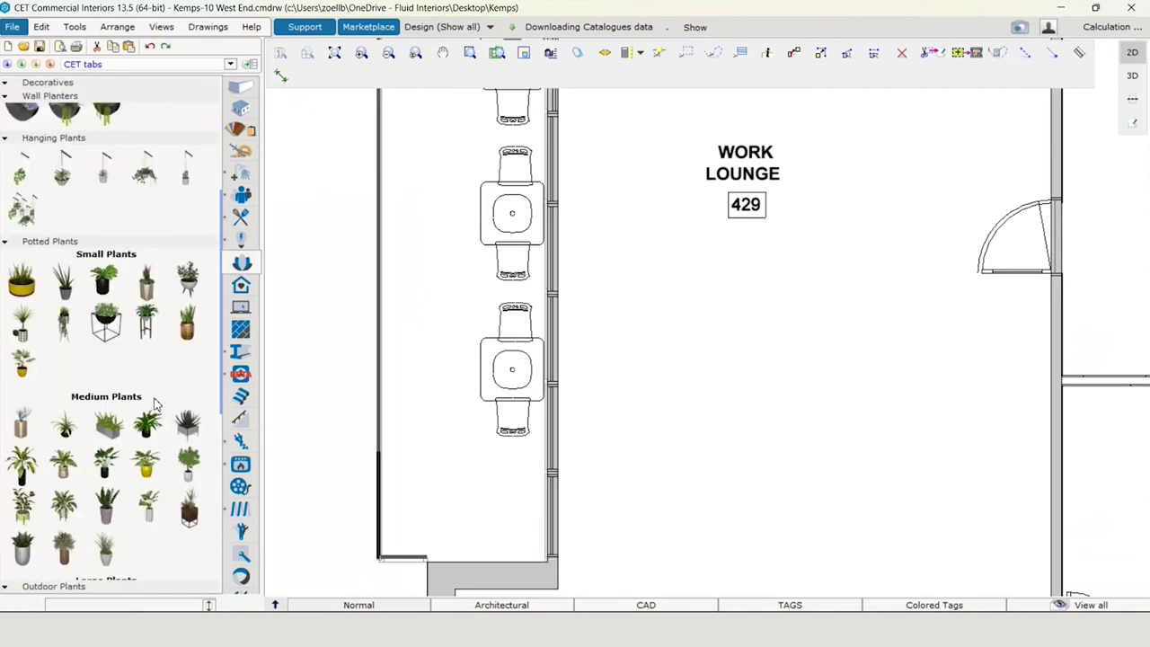
pyautogui.scroll(-3, 157, 399)
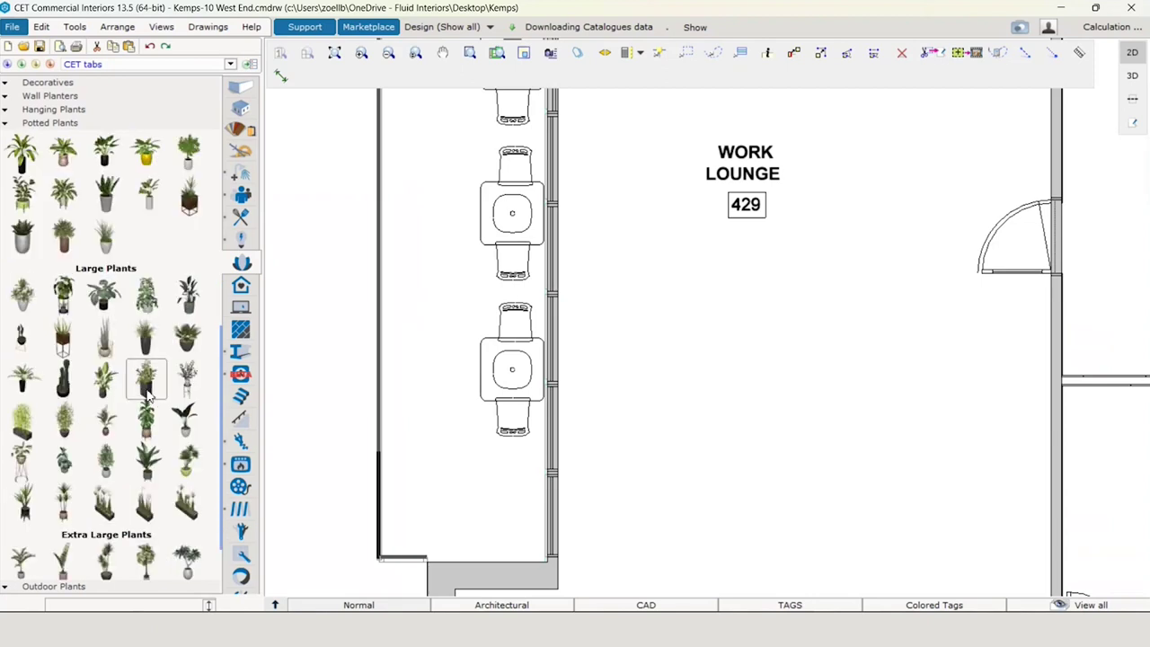
pyautogui.click(432, 522)
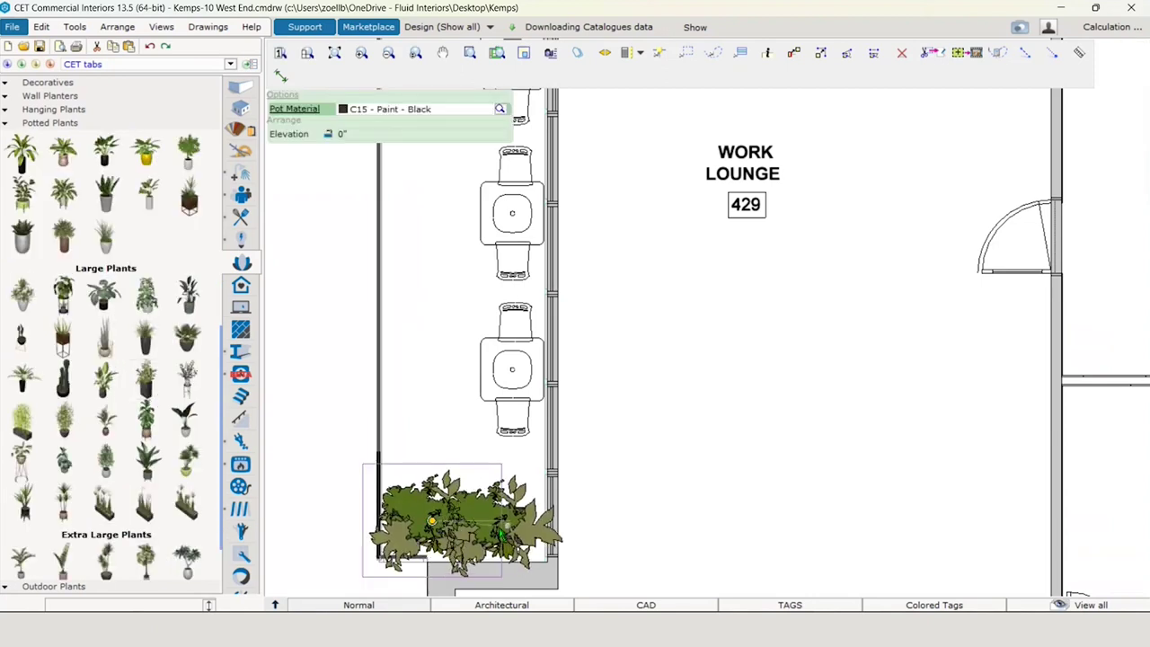
pyautogui.click(503, 526)
pyautogui.scroll(-6, 467, 530)
pyautogui.scroll(4, 424, 446)
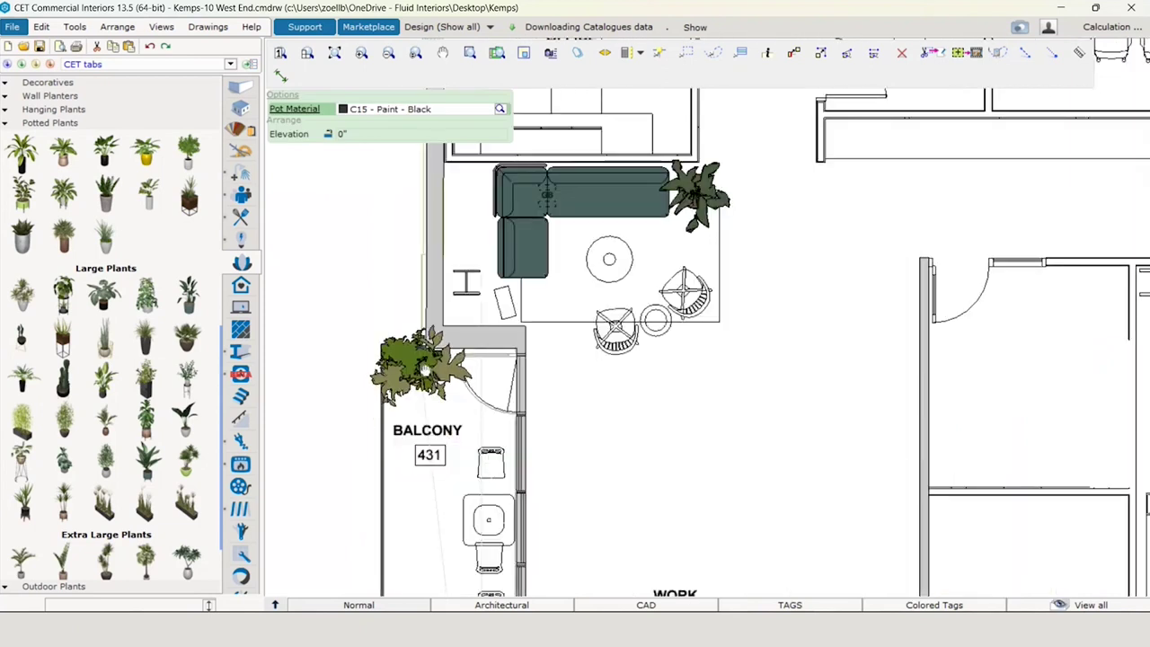
pyautogui.moveTo(424, 381); pyautogui.dragTo(316, 284, button='middle')
pyautogui.press('Escape')
pyautogui.scroll(-4, 543, 343)
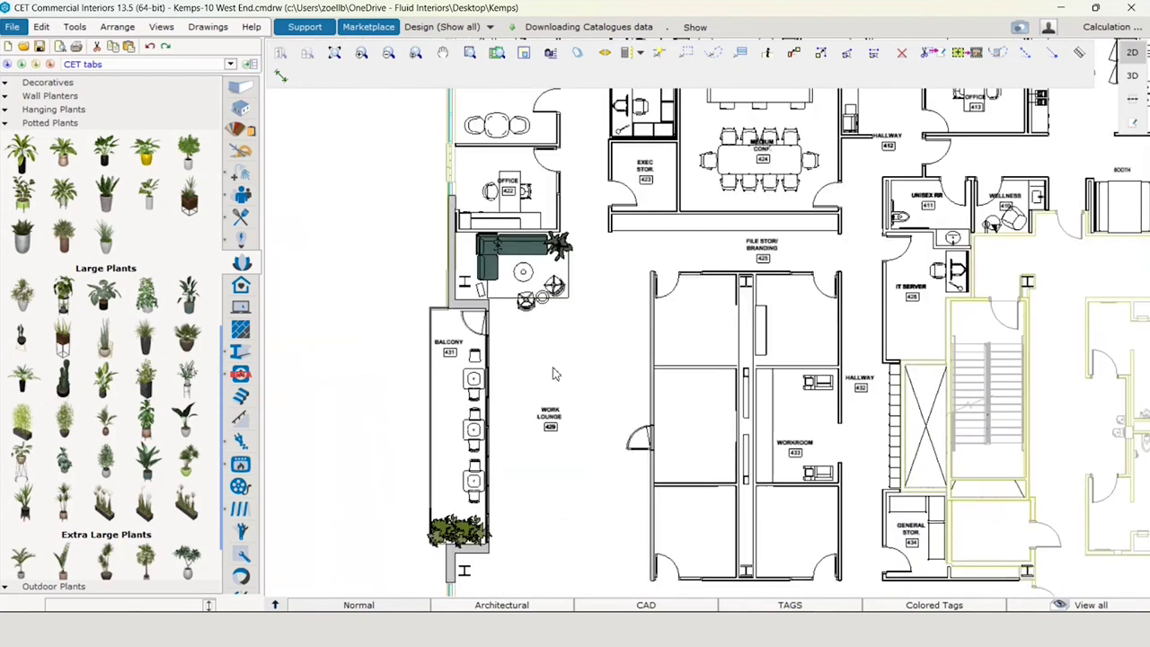
# Step: Draw a rectangular floor covering over Balcony 431, from its northwest corner across to the east wall and down to the south wall
pyautogui.moveTo(554, 375); pyautogui.dragTo(547, 340, button='middle')
pyautogui.click(240, 108)
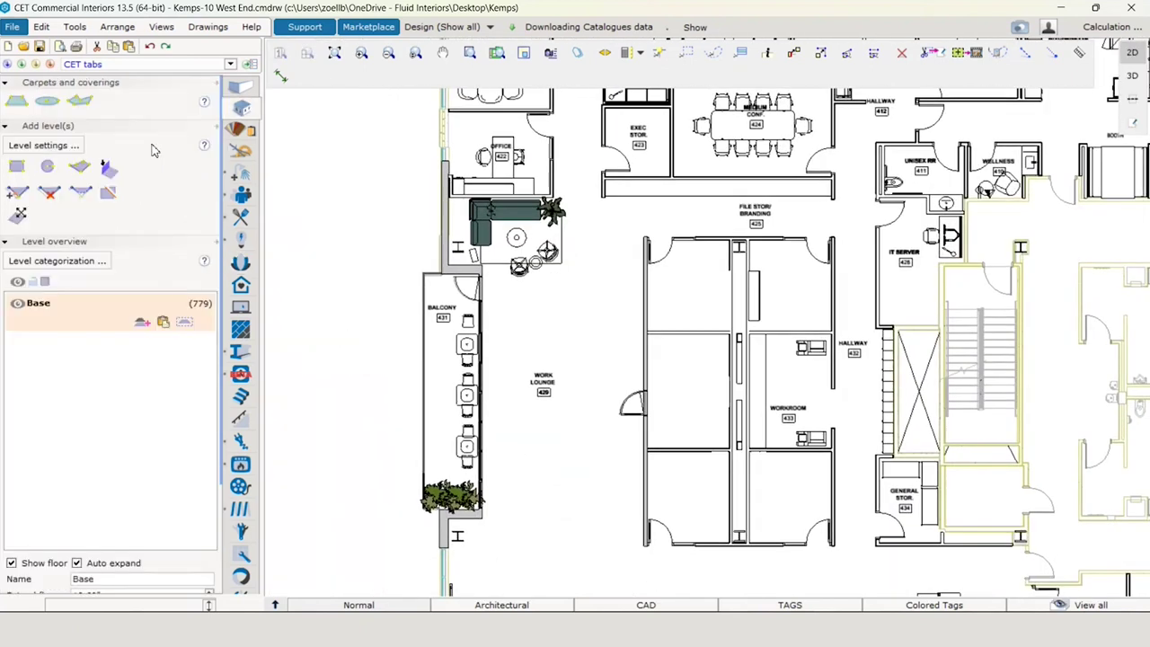
pyautogui.click(16, 100)
pyautogui.scroll(3, 455, 306)
pyautogui.click(372, 228)
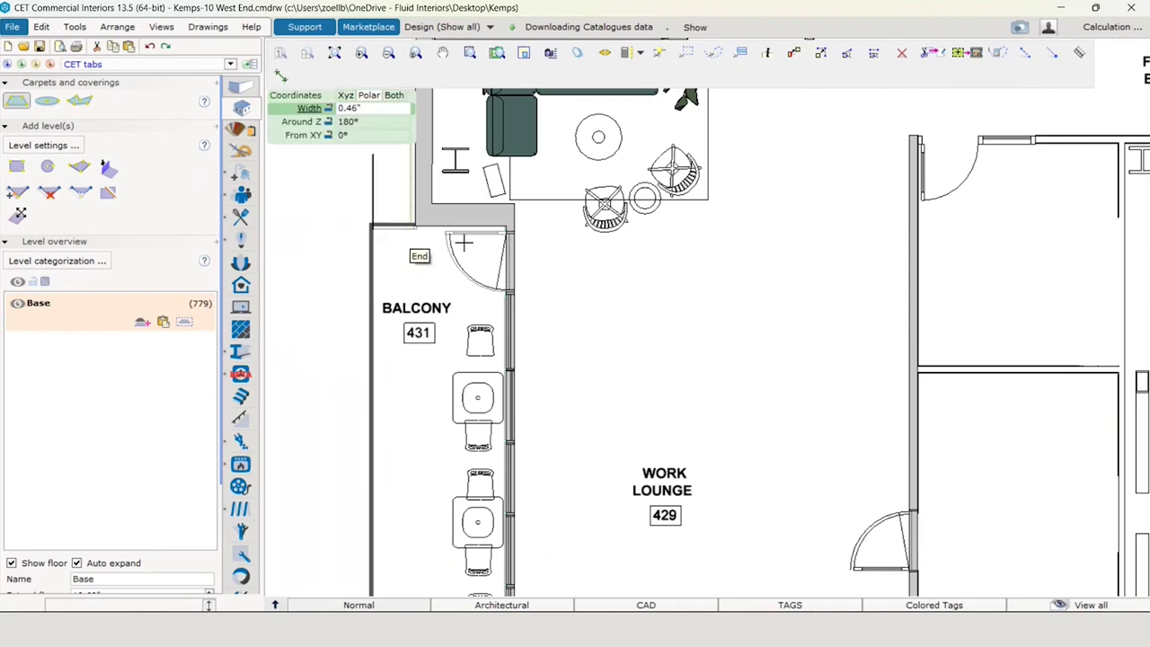
pyautogui.scroll(2, 513, 257)
pyautogui.scroll(2, 510, 231)
pyautogui.click(508, 231)
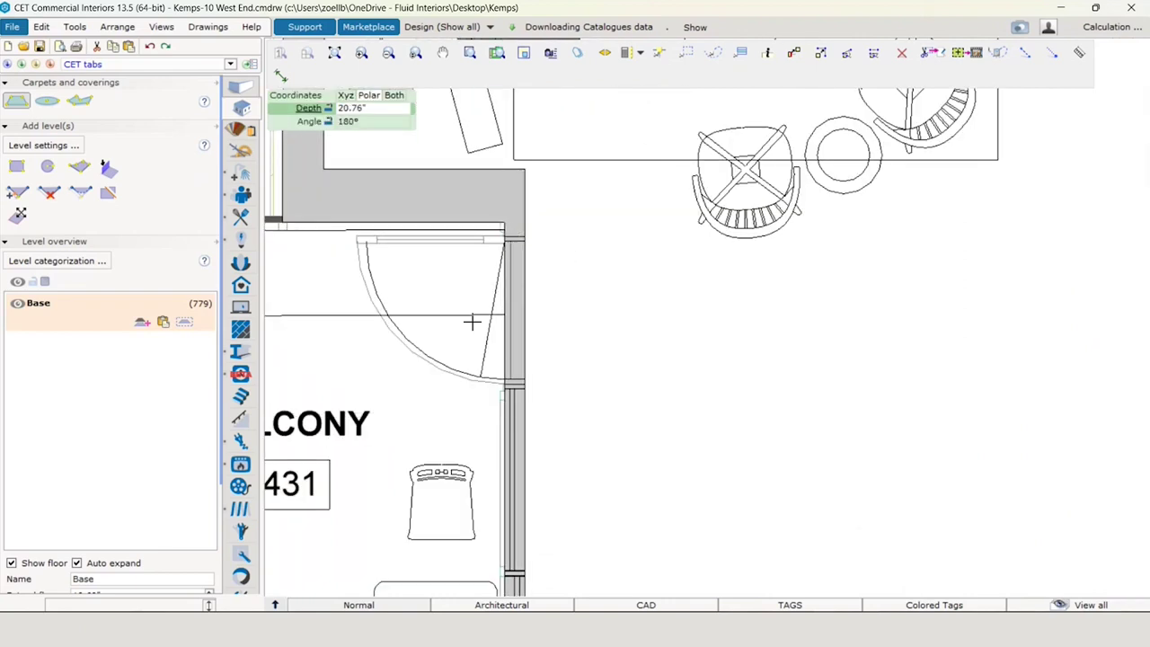
pyautogui.scroll(-5, 462, 355)
pyautogui.moveTo(459, 454); pyautogui.dragTo(521, 145, button='middle')
pyautogui.click(507, 463)
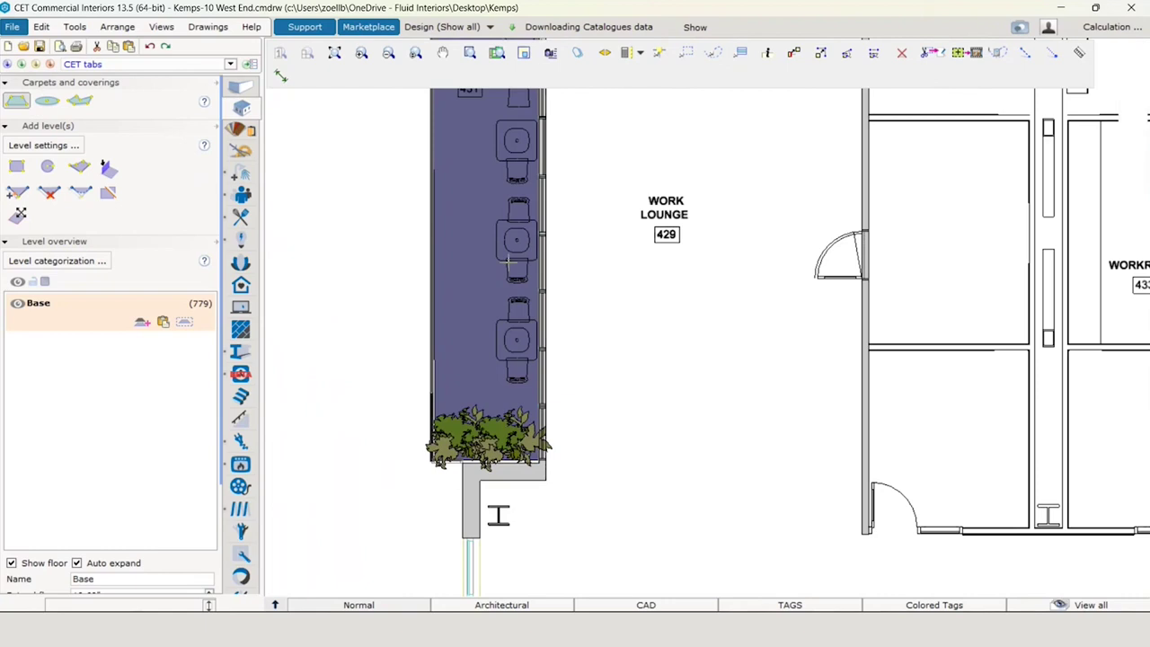
pyautogui.moveTo(502, 256); pyautogui.dragTo(509, 422, button='middle')
pyautogui.press('Escape')
# Step: Stretch the north edge of the balcony's floor covering up to the north wall
pyautogui.click(490, 196)
pyautogui.scroll(3, 485, 179)
pyautogui.click(509, 179)
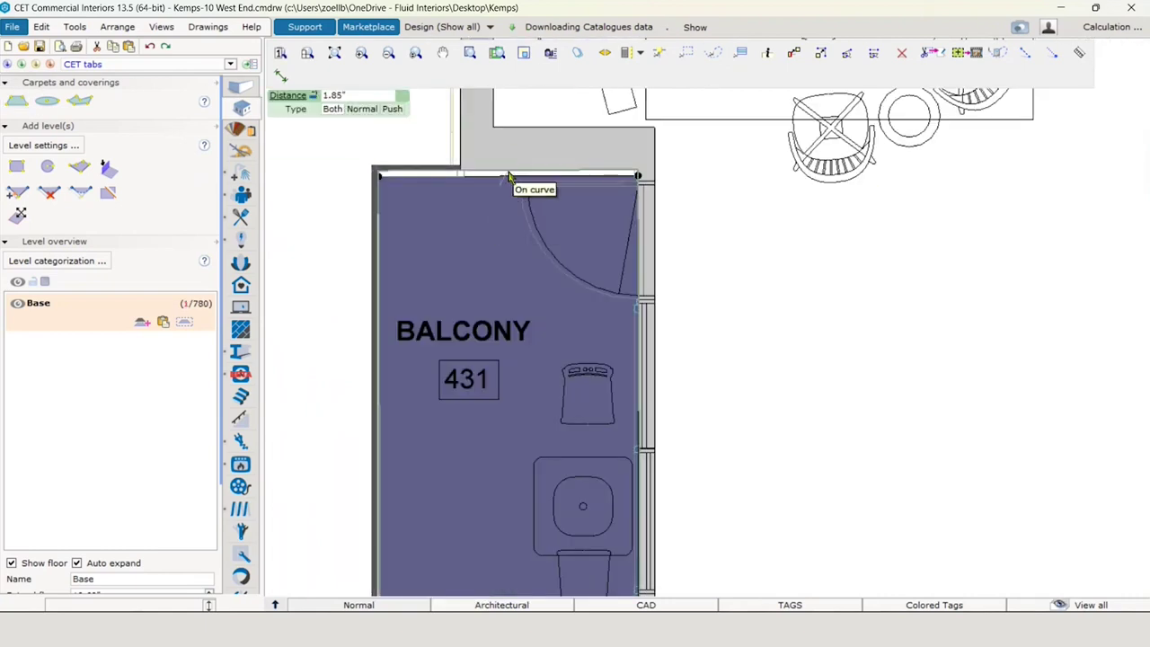
pyautogui.click(498, 172)
pyautogui.scroll(-4, 496, 177)
pyautogui.click(717, 269)
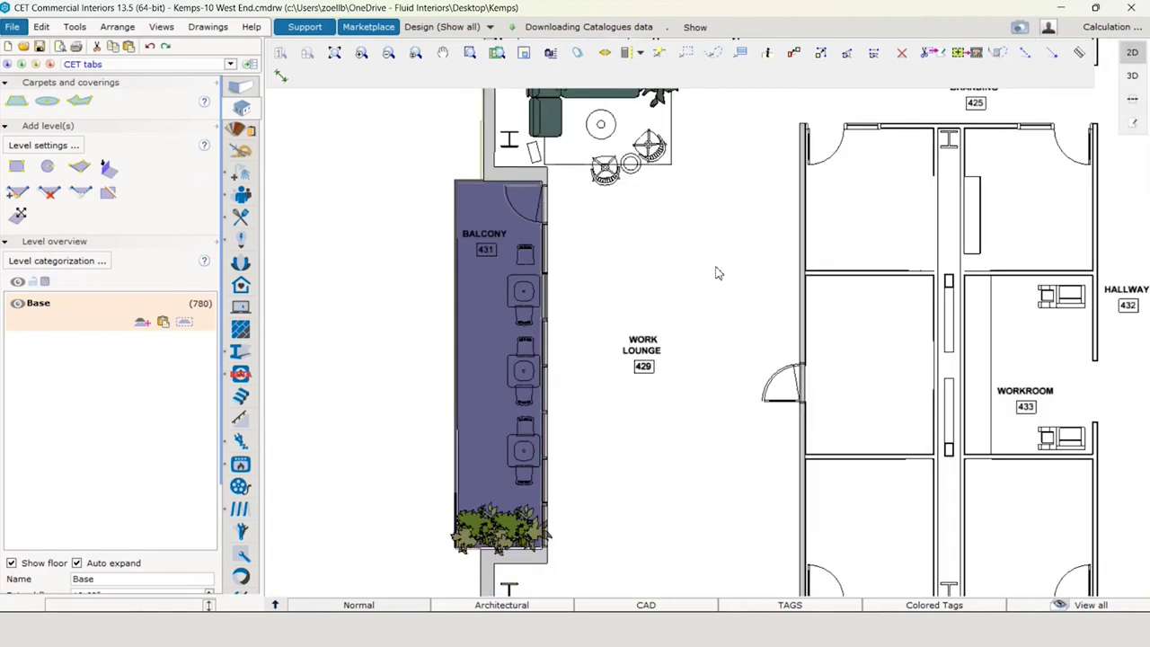
# Step: Try a rectangular floor covering under the lounge seating group north of the balcony and remove it
pyautogui.moveTo(717, 269); pyautogui.dragTo(605, 334, button='middle')
pyautogui.click(18, 102)
pyautogui.scroll(2, 391, 126)
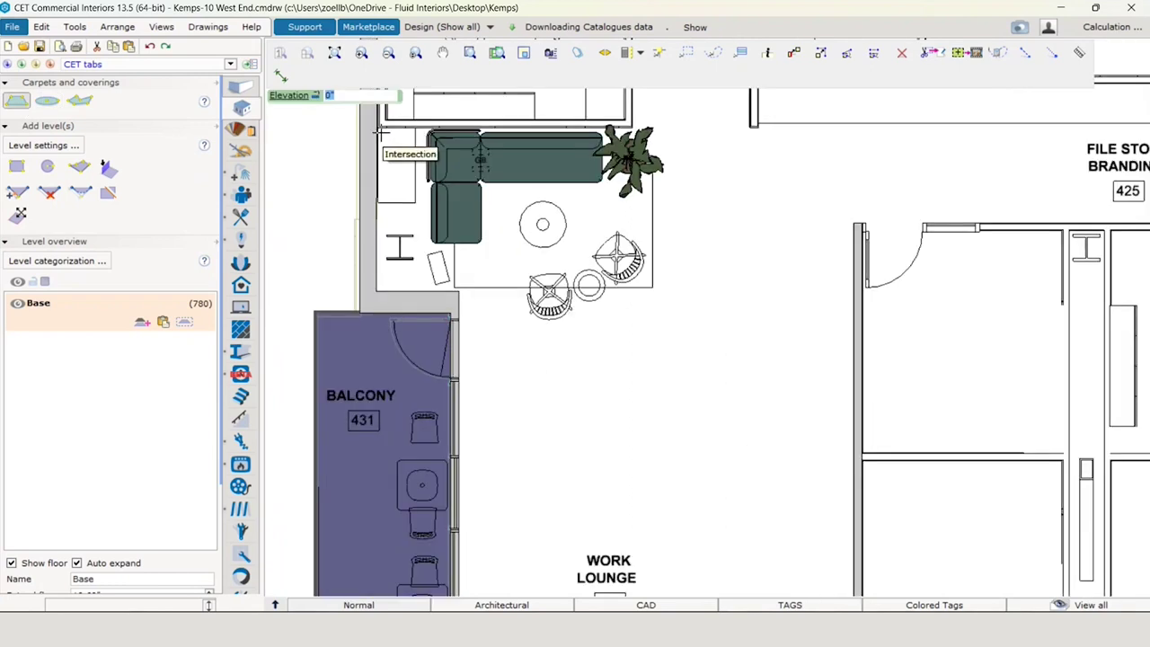
pyautogui.click(377, 128)
pyautogui.click(653, 130)
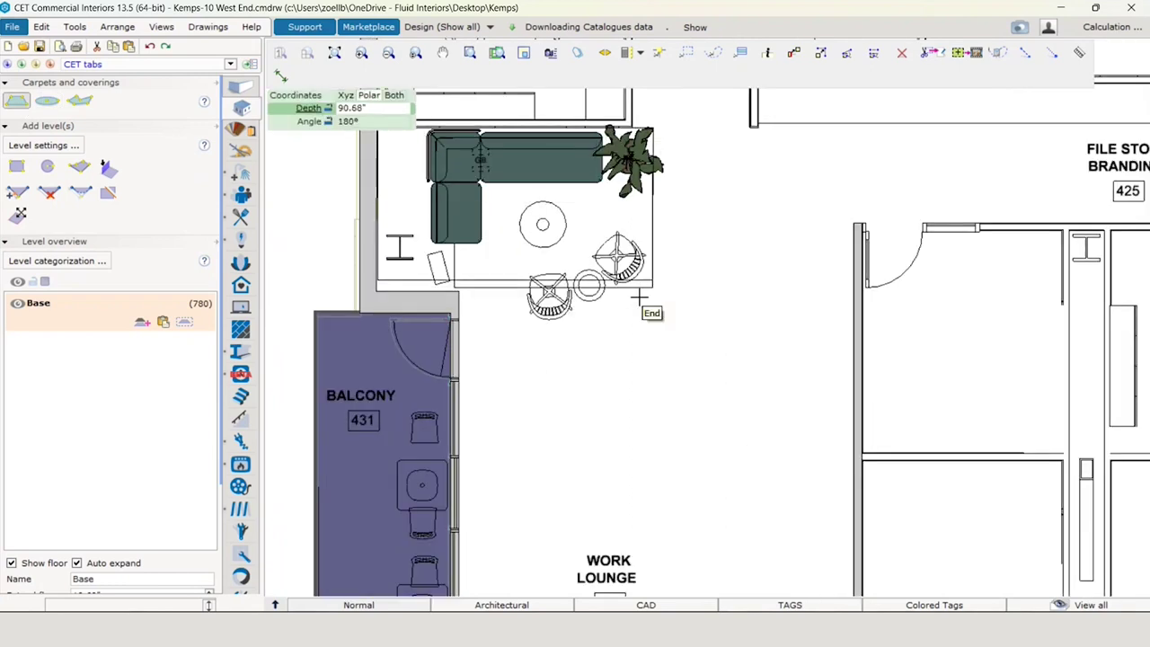
pyautogui.click(449, 289)
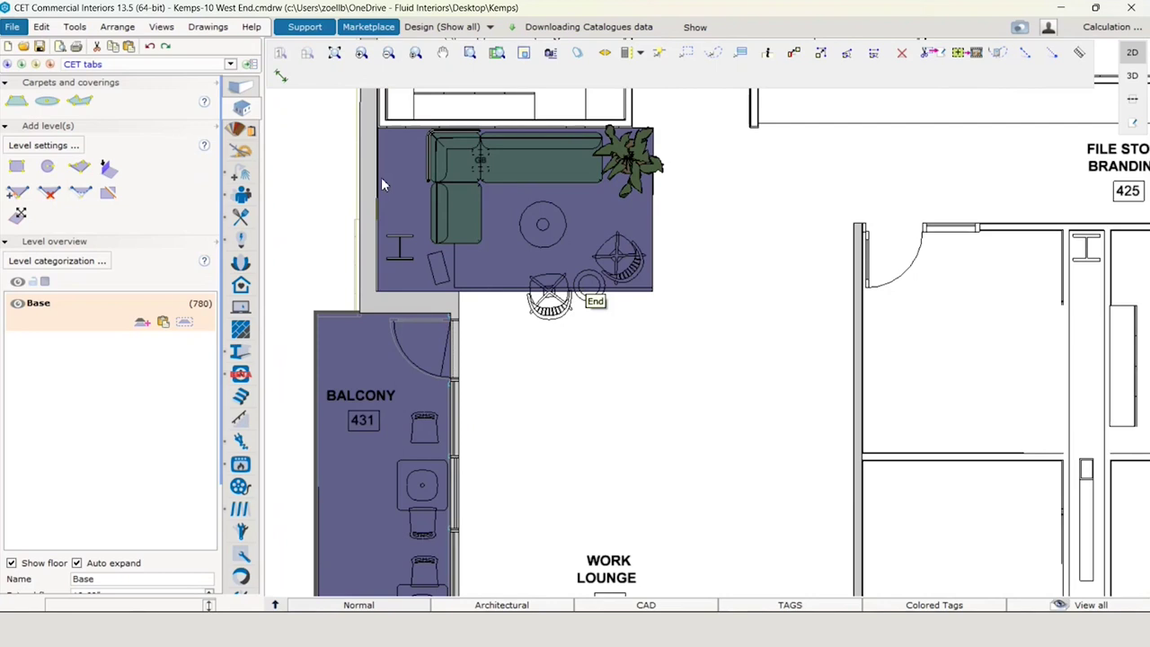
pyautogui.press('Delete')
pyautogui.scroll(-2, 672, 442)
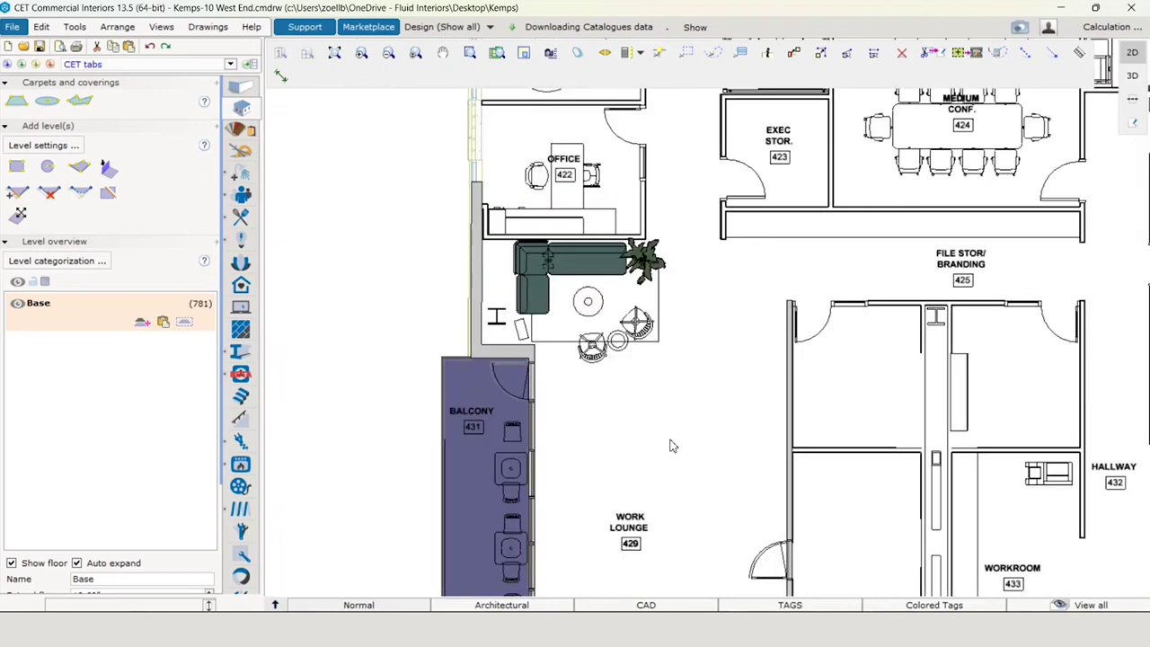
# Step: Start a polygonal floor covering for Work Lounge 429, tracing its north and east sides from the northwest corner to the southeast corner
pyautogui.moveTo(673, 444); pyautogui.dragTo(533, 279, button='middle')
pyautogui.click(79, 100)
pyautogui.scroll(3, 345, 135)
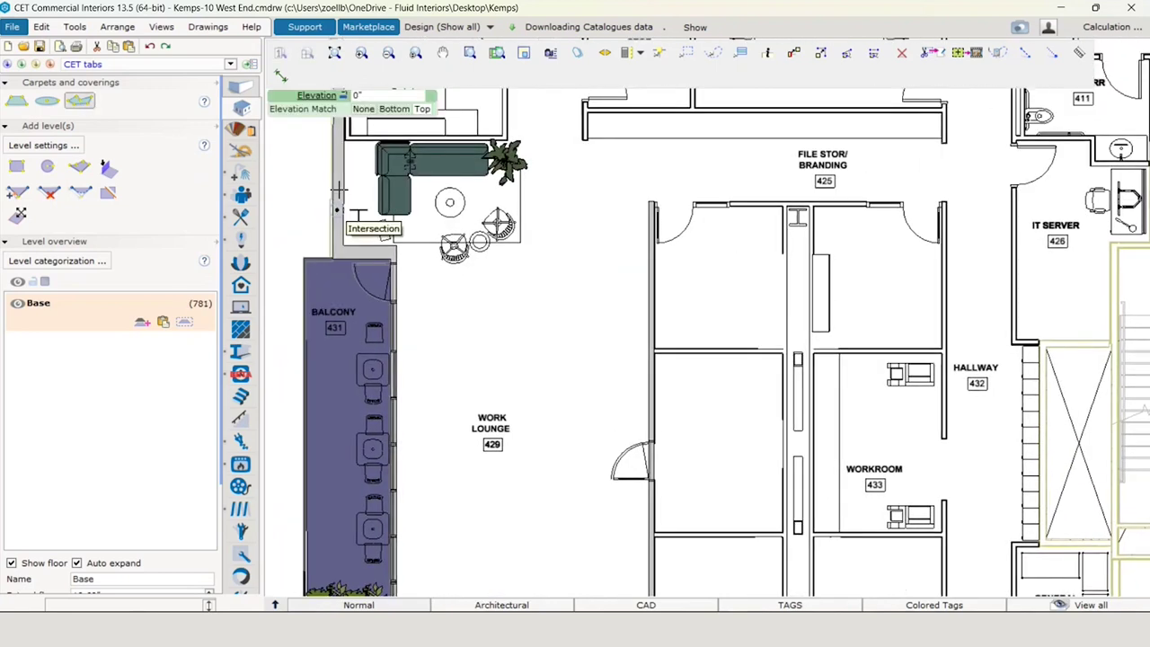
pyautogui.click(347, 136)
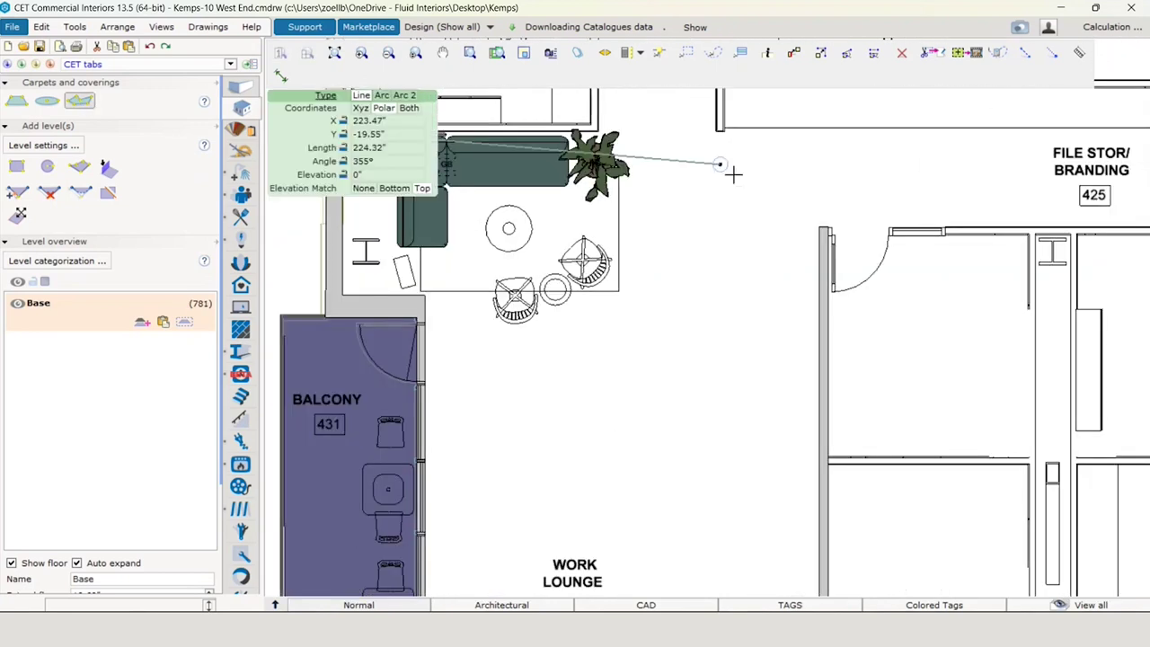
pyautogui.click(817, 132)
pyautogui.click(817, 224)
pyautogui.scroll(-3, 804, 506)
pyautogui.moveTo(805, 511); pyautogui.dragTo(722, 107, button='middle')
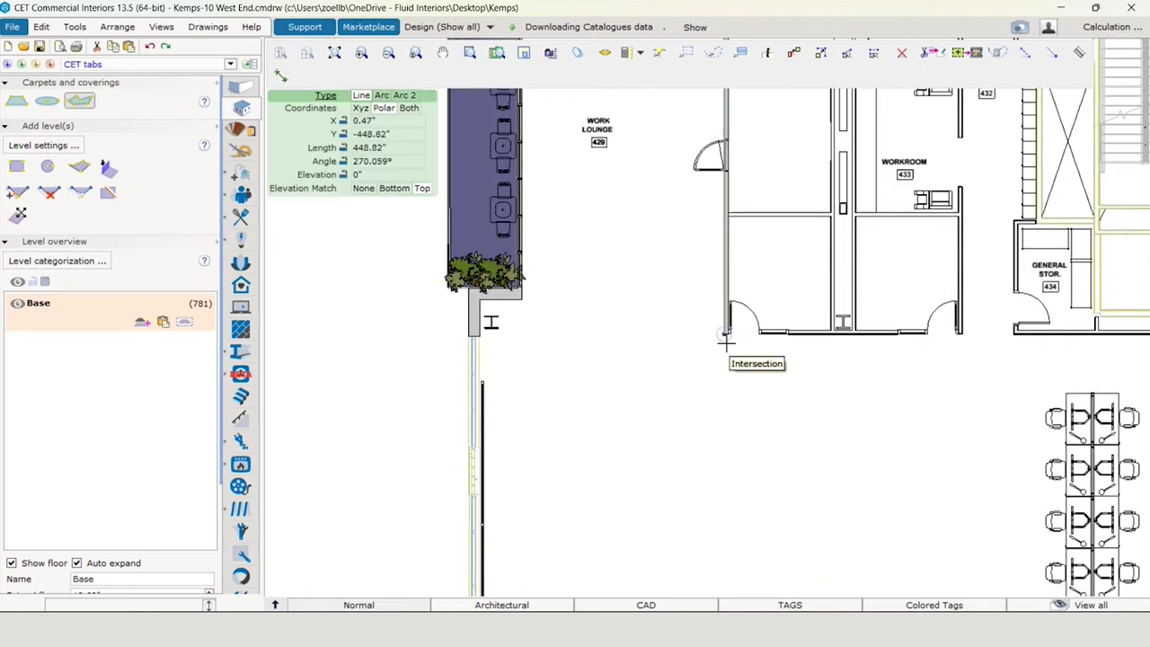
pyautogui.click(725, 339)
# Step: Complete the Work Lounge covering's outline along the south edge and around the balcony walls, closing it at the northwest corner
pyautogui.click(478, 335)
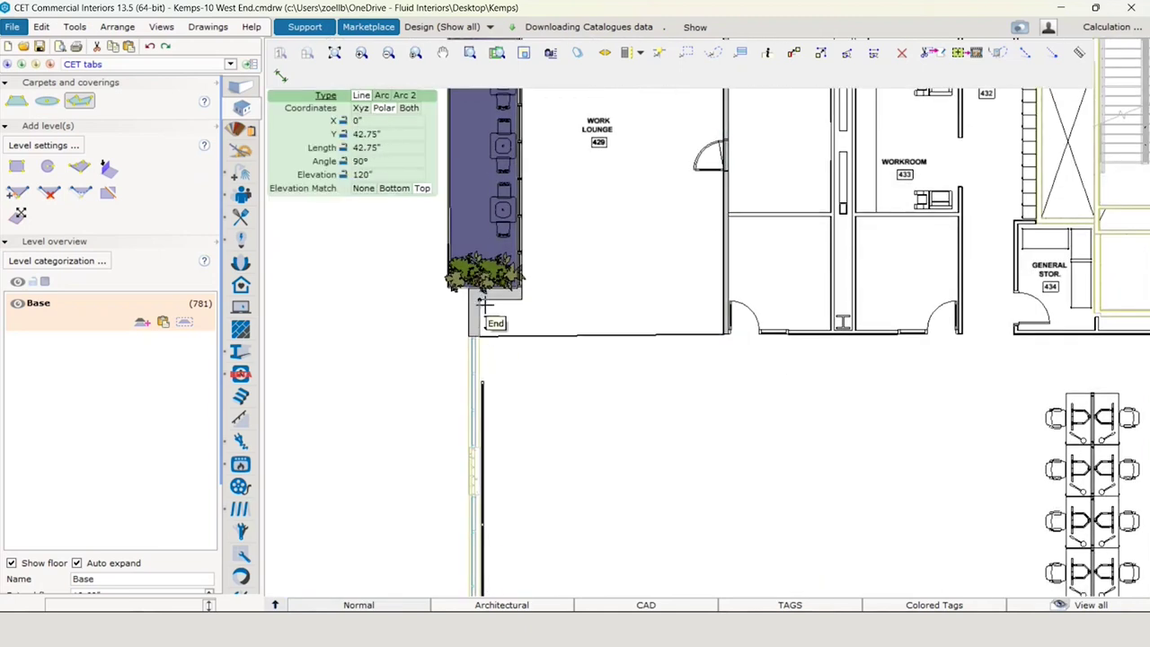
pyautogui.click(478, 297)
pyautogui.click(523, 306)
pyautogui.moveTo(544, 142); pyautogui.dragTo(542, 362, button='middle')
pyautogui.click(521, 208)
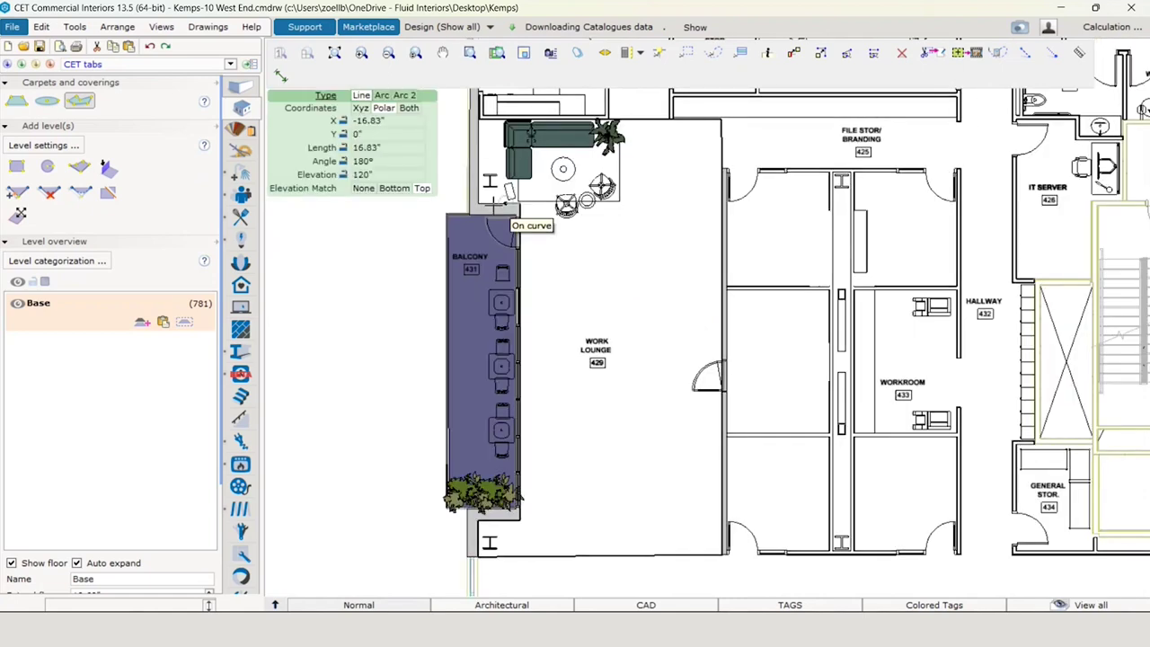
pyautogui.click(480, 204)
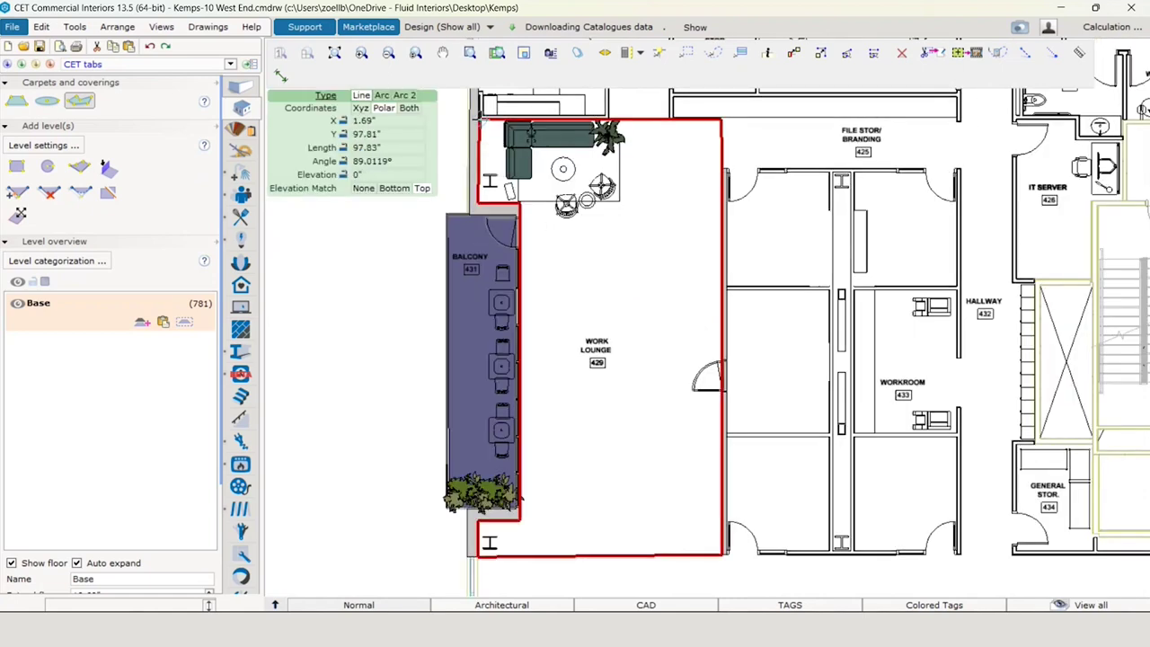
pyautogui.click(479, 119)
pyautogui.click(420, 262)
pyautogui.click(617, 280)
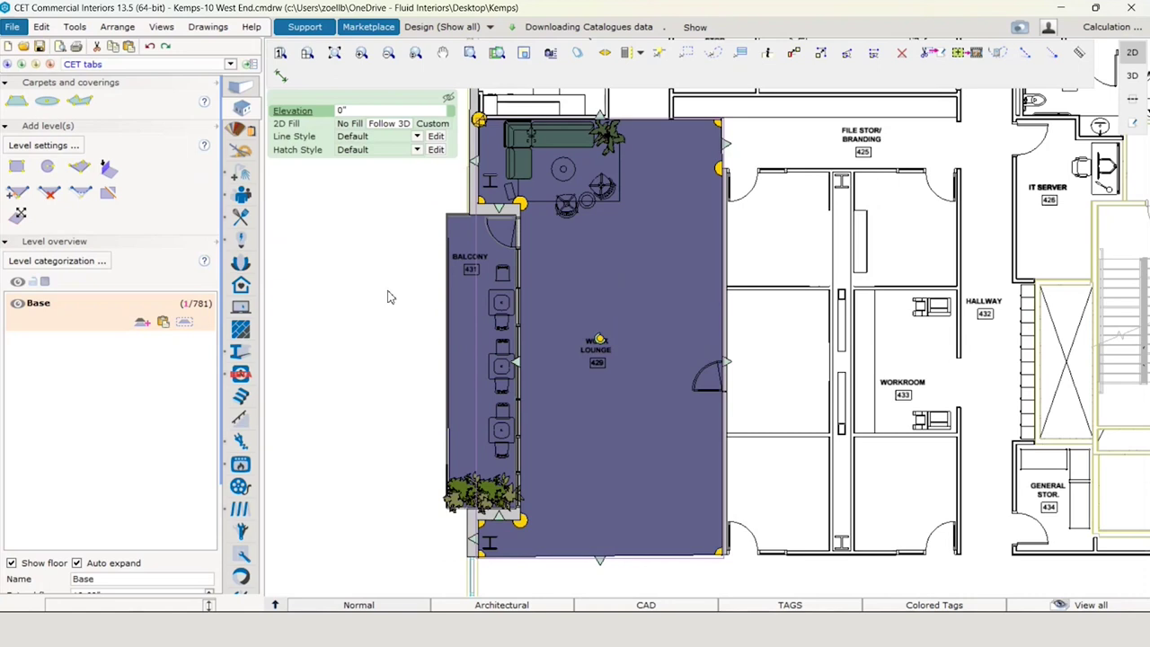
pyautogui.click(390, 297)
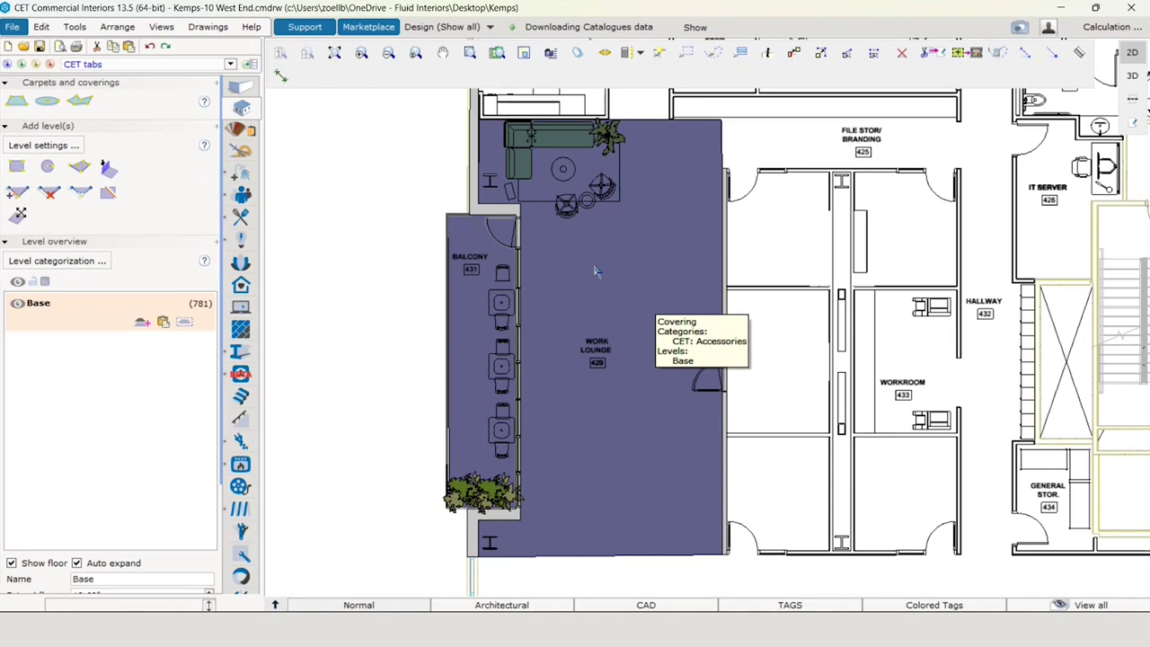
# Step: Open the Material Explorer, move it clear of the drawing, and apply a material to the Balcony 431 floor covering
pyautogui.click(252, 133)
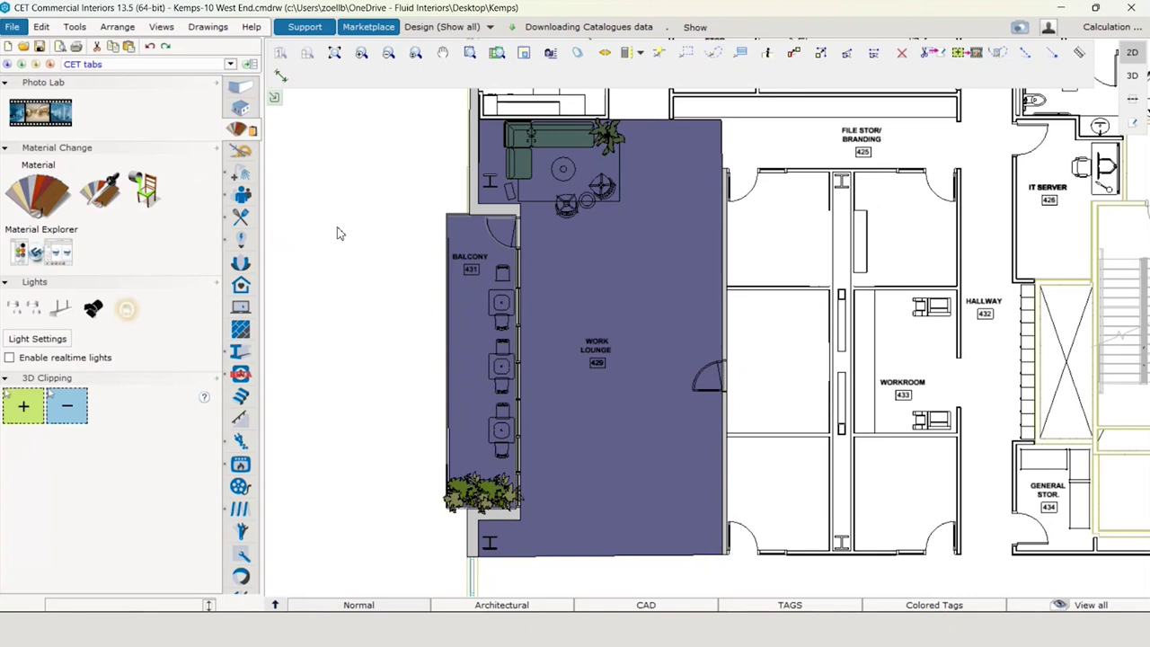
pyautogui.click(36, 252)
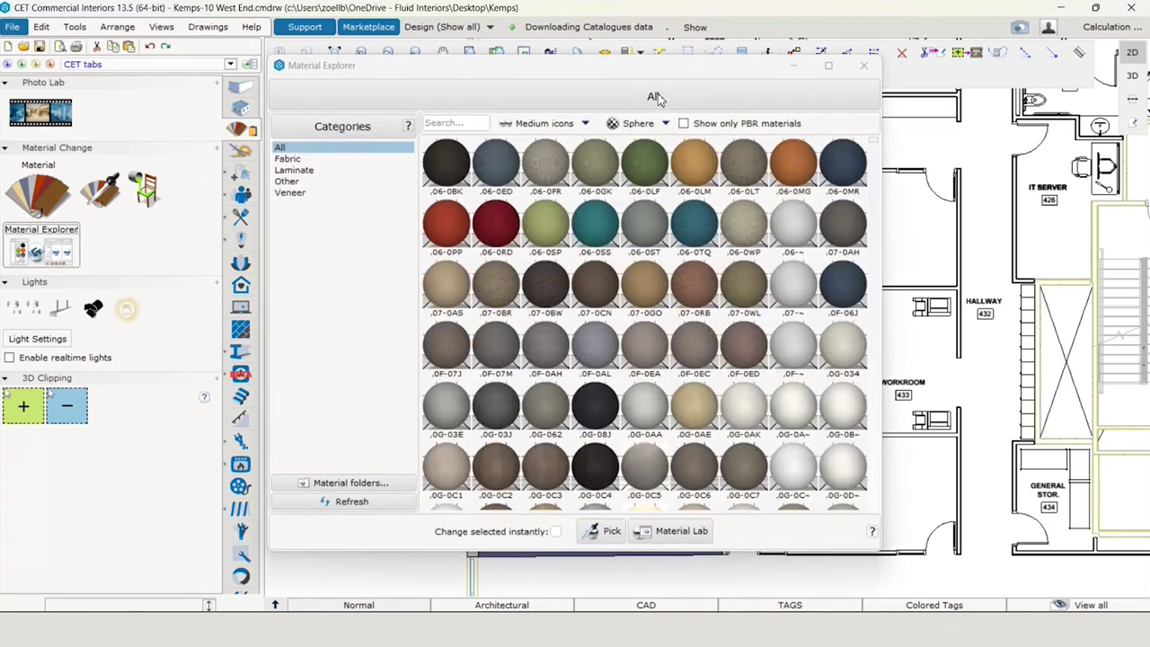
pyautogui.moveTo(661, 70); pyautogui.dragTo(1149, 112)
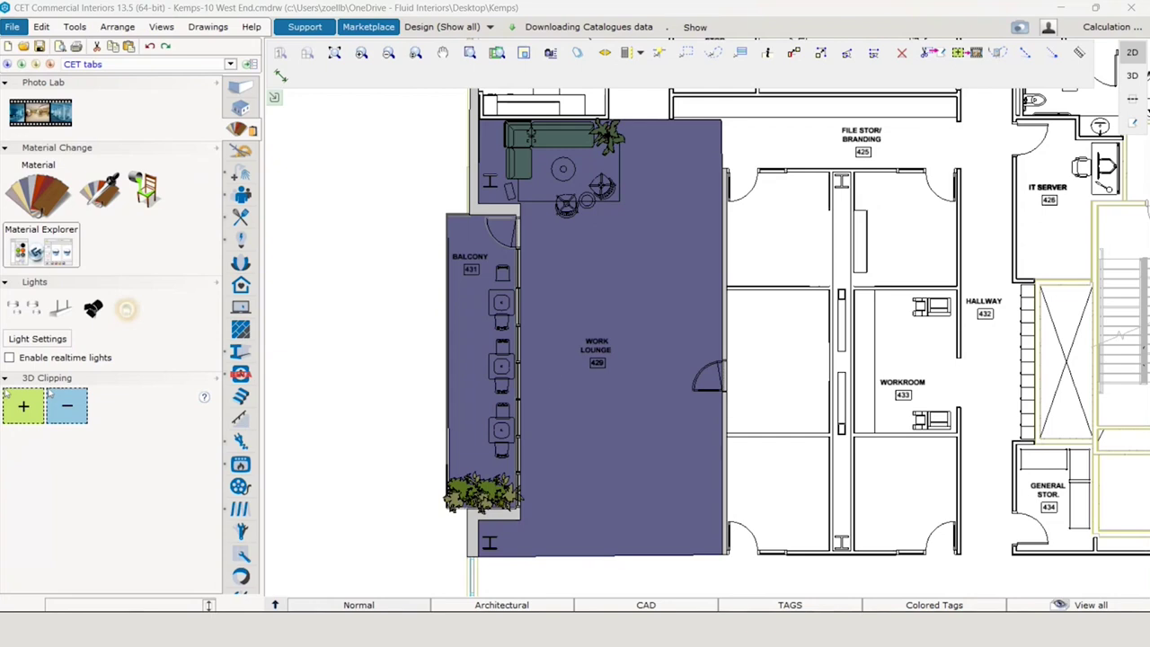
pyautogui.click(482, 361)
pyautogui.press('Escape')
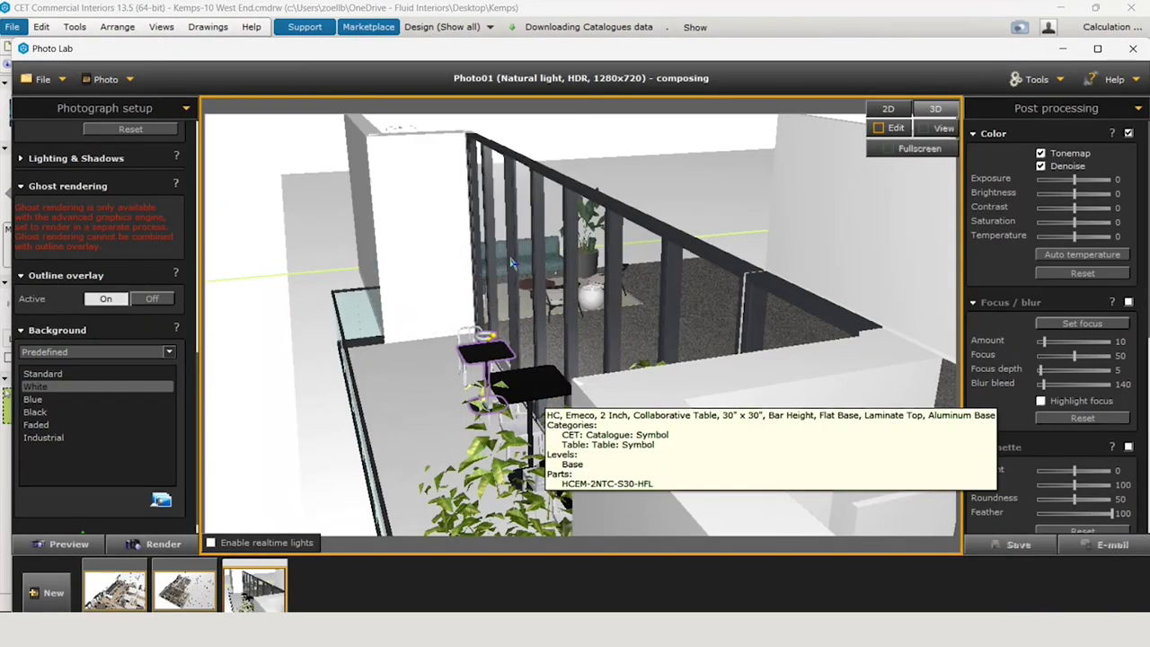
# Step: In Photo Lab, set the balcony's middle table to a height of 730 mm with an X base
pyautogui.click(512, 263)
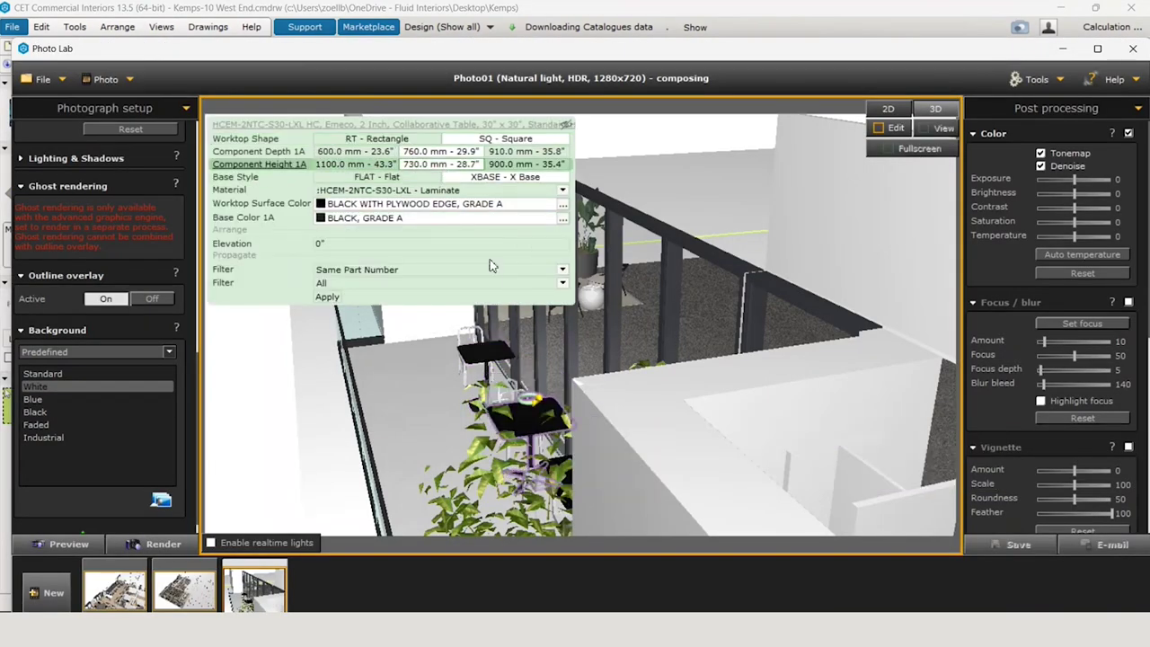
pyautogui.moveTo(399, 434); pyautogui.dragTo(559, 433, button='middle')
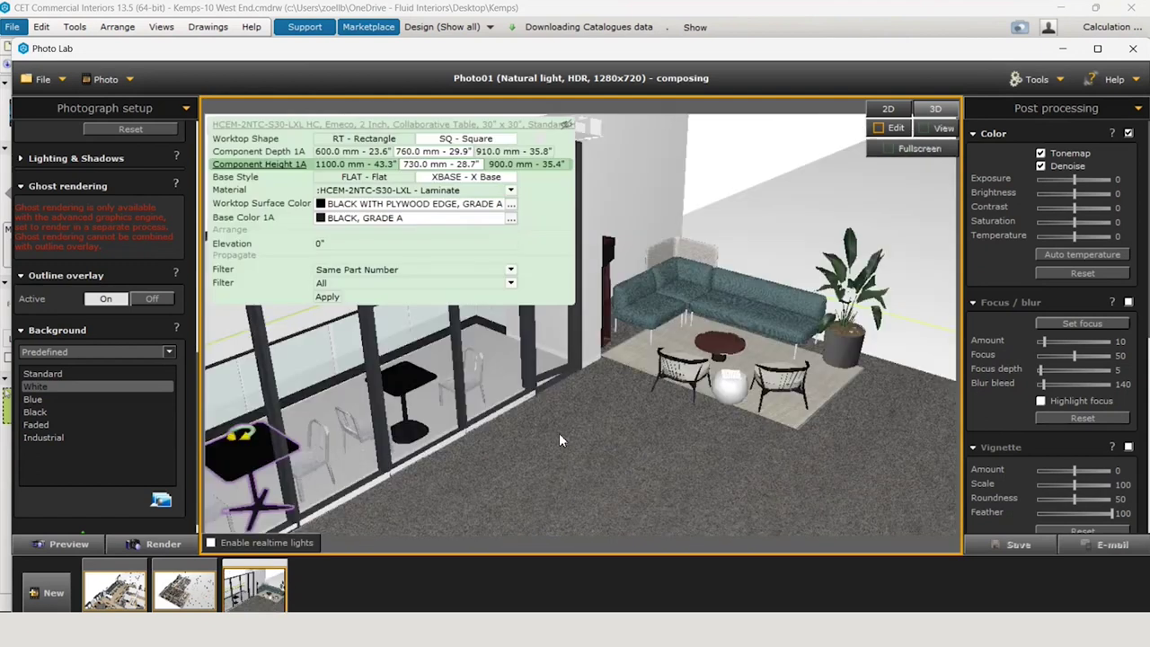
# Step: Turn off the wall base trim on the glazed wall between the lounge and the balcony
pyautogui.moveTo(480, 444); pyautogui.dragTo(481, 417, button='middle')
pyautogui.moveTo(652, 468); pyautogui.dragTo(640, 487, button='middle')
pyautogui.click(757, 184)
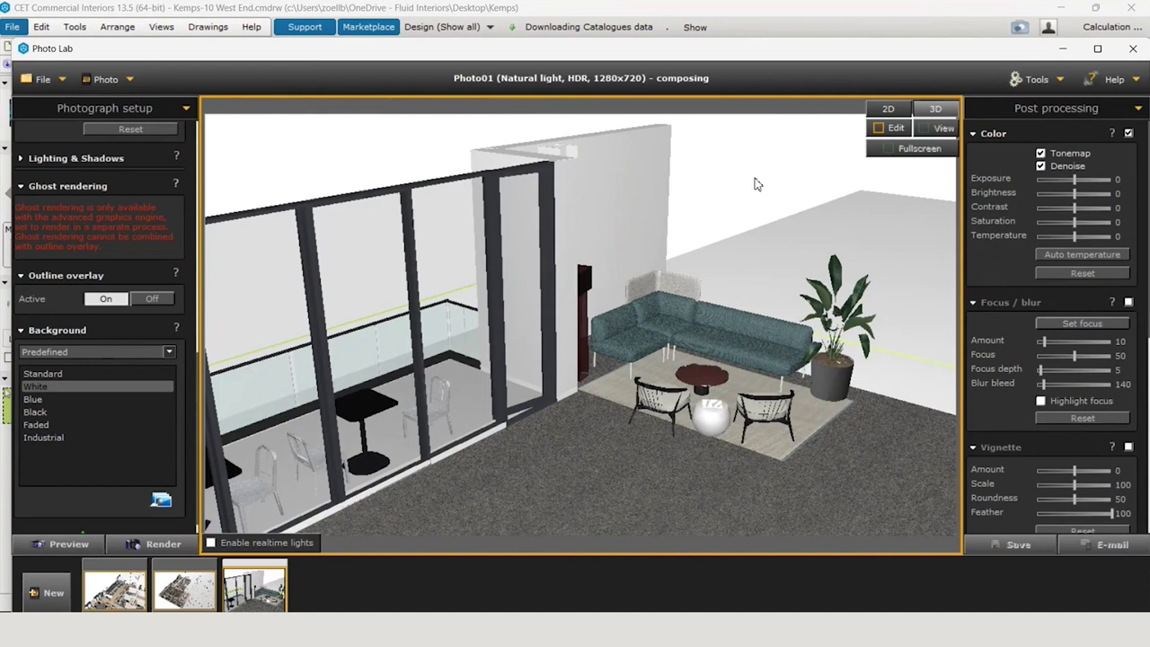
pyautogui.click(460, 442)
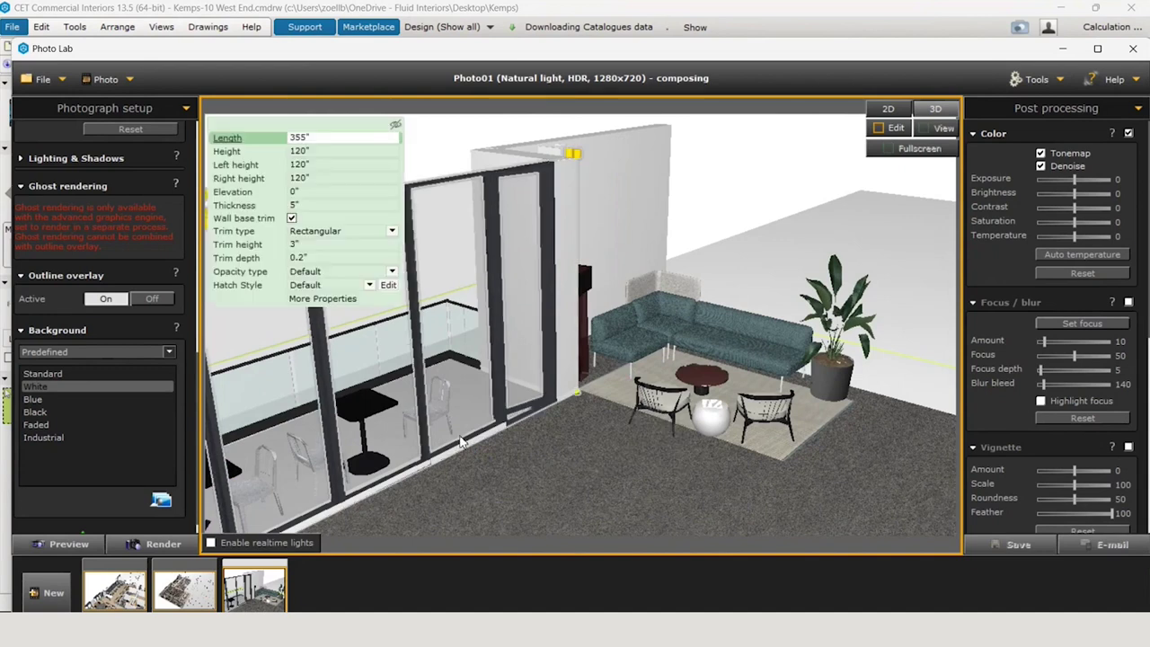
pyautogui.click(291, 217)
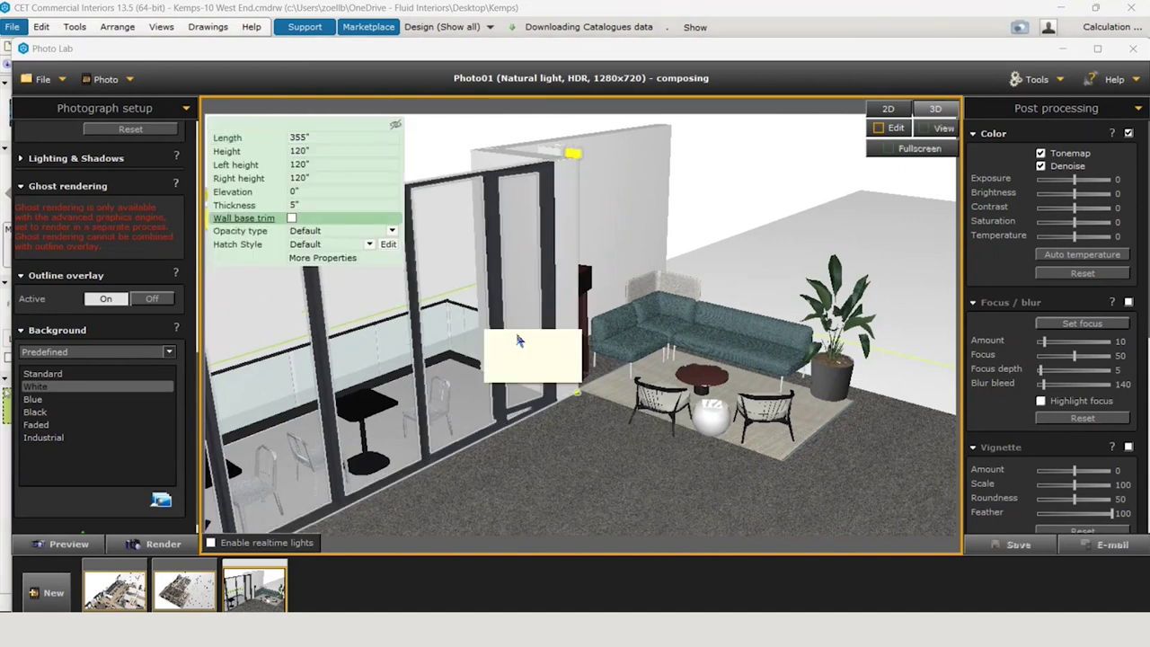
# Step: Set the screen option of the lounge's corner sofa to None
pyautogui.click(670, 281)
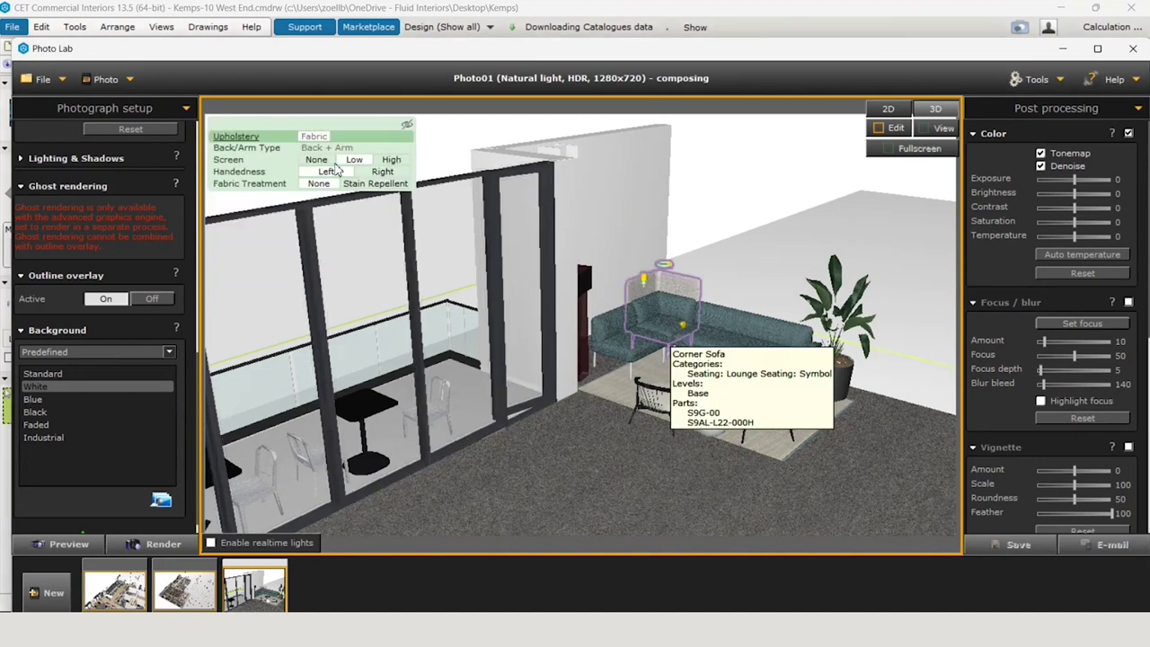
pyautogui.click(584, 452)
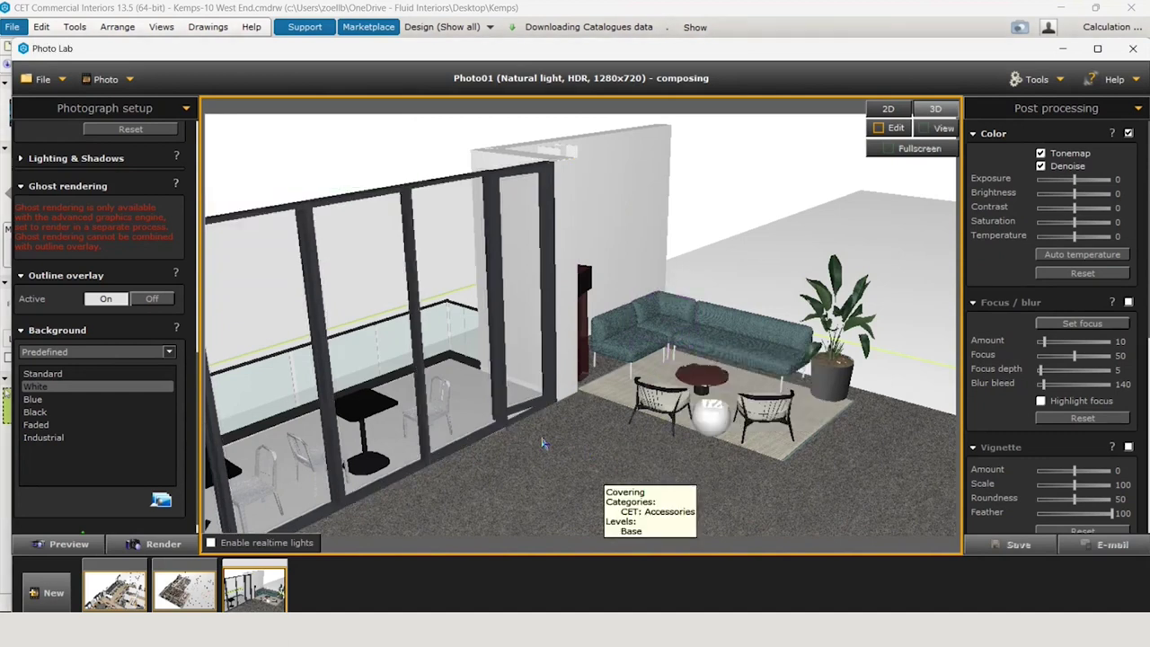
# Step: Compose the photo's camera view to frame the glazed wall and balcony tables together with the lounge seating and plant
pyautogui.moveTo(544, 443); pyautogui.dragTo(663, 416, button='right')
pyautogui.moveTo(626, 477); pyautogui.dragTo(649, 471, button='right')
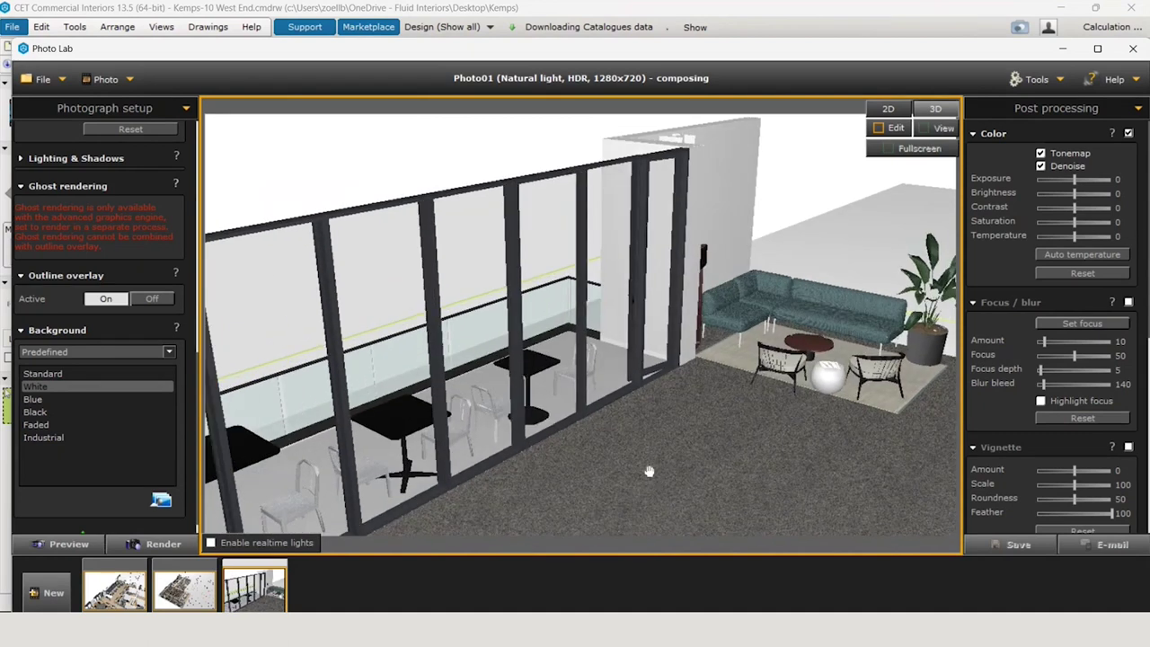
pyautogui.moveTo(650, 472); pyautogui.dragTo(672, 470, button='middle')
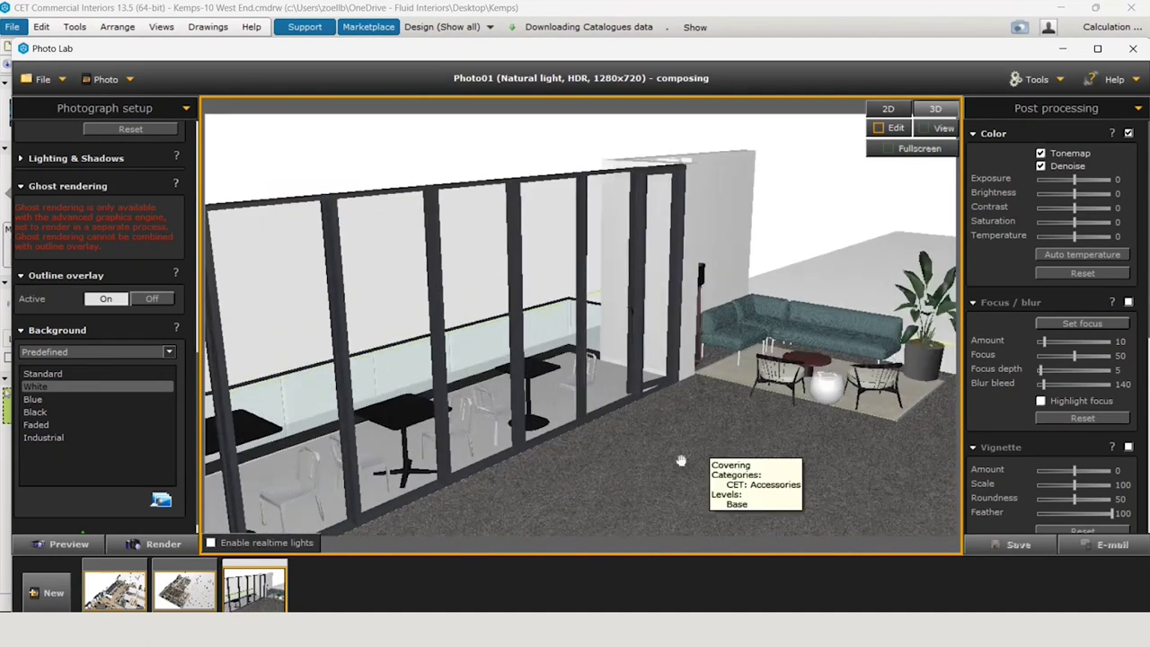
pyautogui.moveTo(706, 419); pyautogui.dragTo(673, 469, button='right')
pyautogui.moveTo(675, 468); pyautogui.dragTo(662, 473)
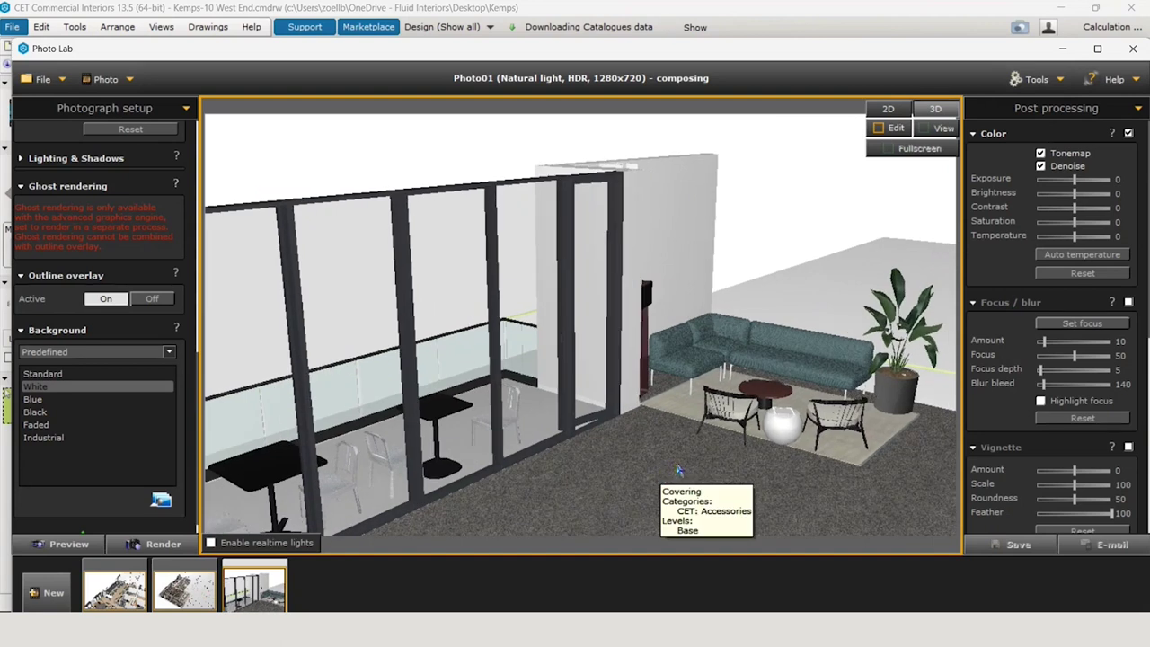
pyautogui.moveTo(652, 460); pyautogui.dragTo(642, 452, button='right')
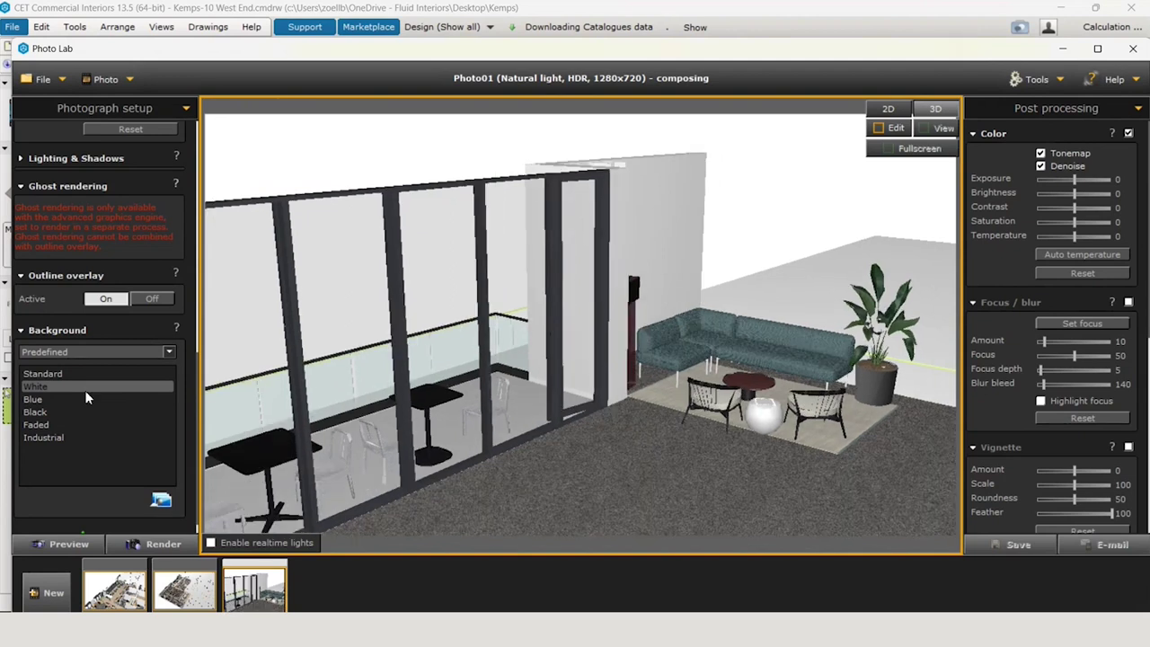
# Step: Review the photograph setup options in the simple and advanced modes, and minimize Photo Lab to return to the floor plan
pyautogui.scroll(10, 96, 388)
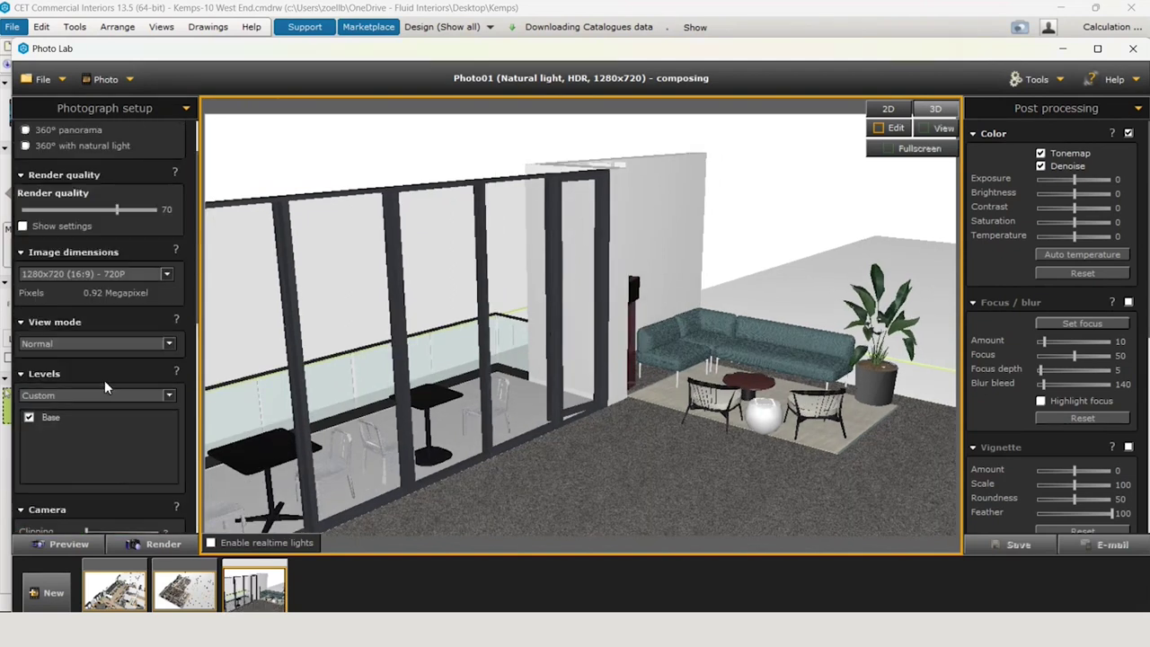
pyautogui.scroll(2, 104, 388)
pyautogui.scroll(-9, 104, 450)
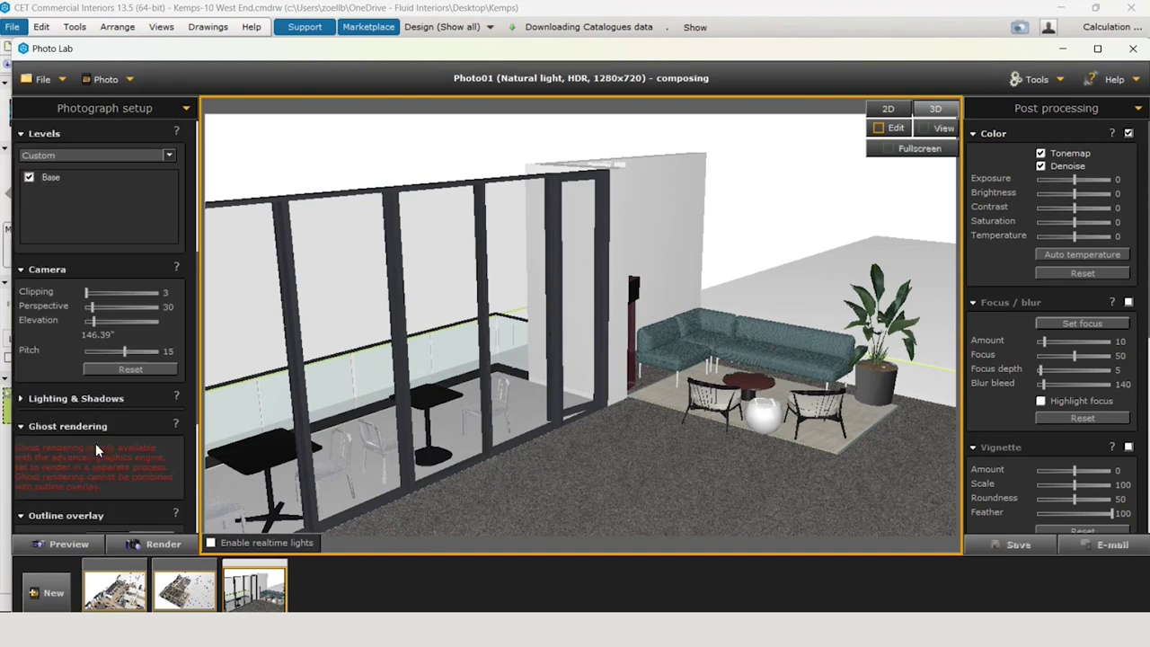
pyautogui.scroll(-7, 96, 443)
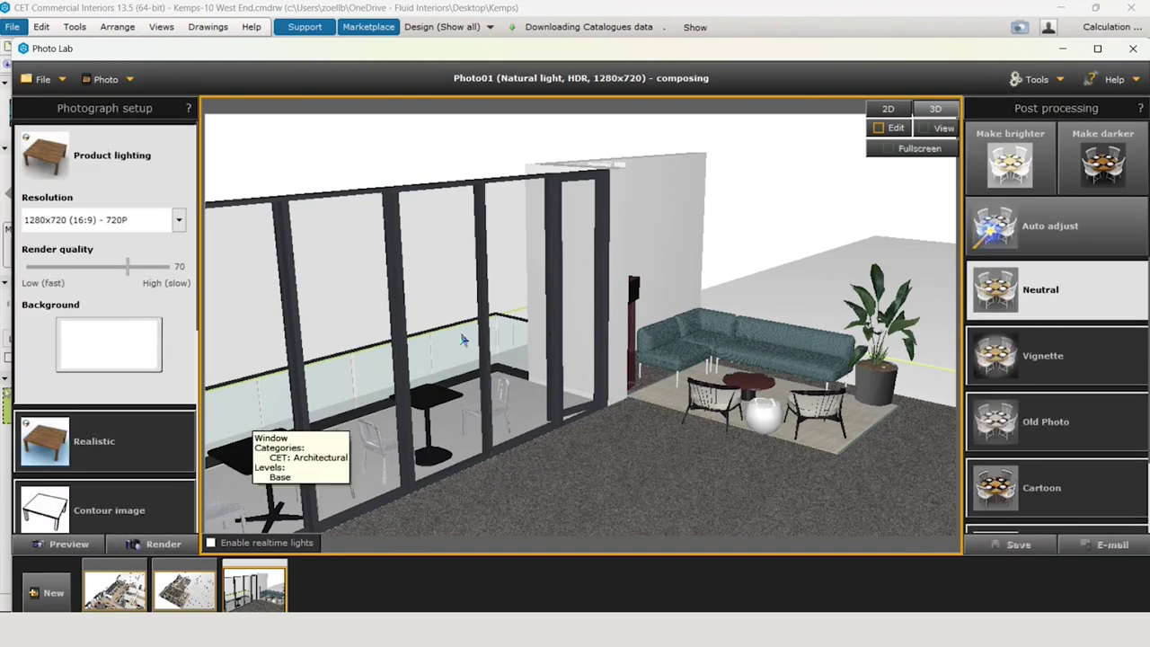
pyautogui.scroll(-10, 85, 425)
pyautogui.scroll(-3, 91, 438)
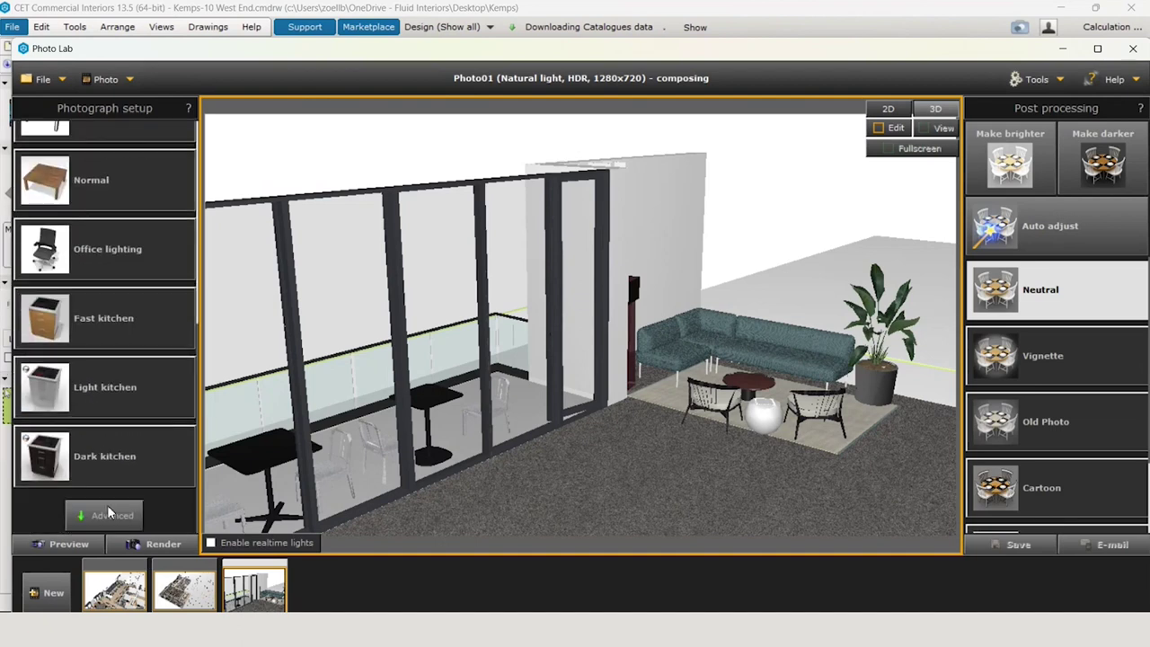
pyautogui.click(107, 509)
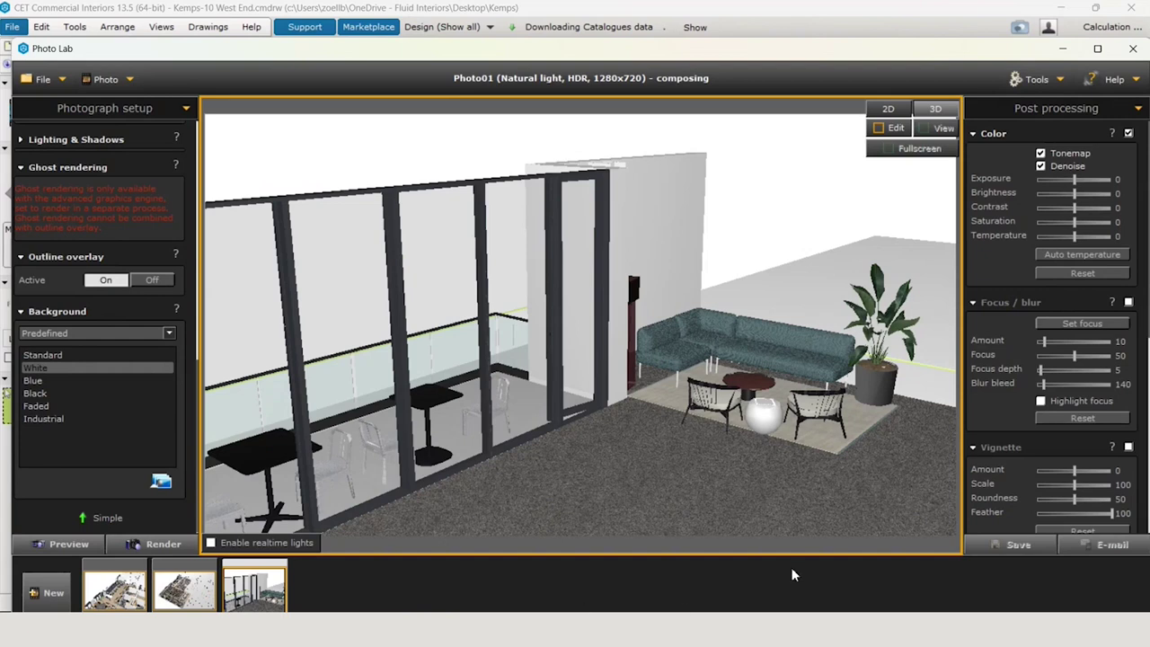
pyautogui.click(1062, 50)
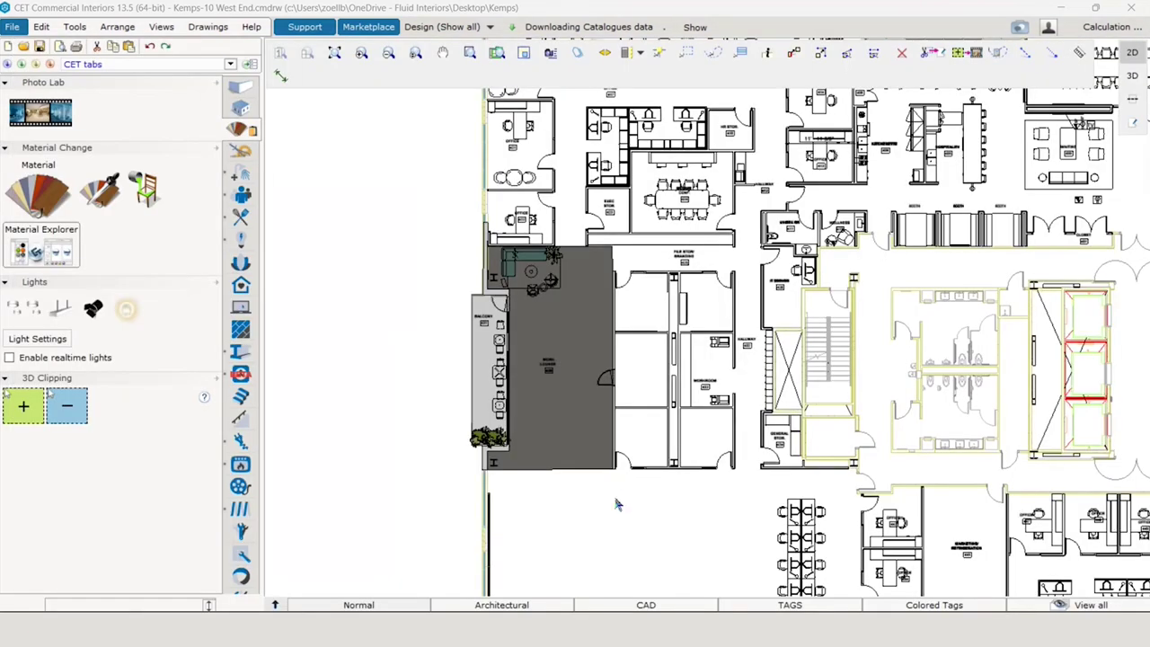